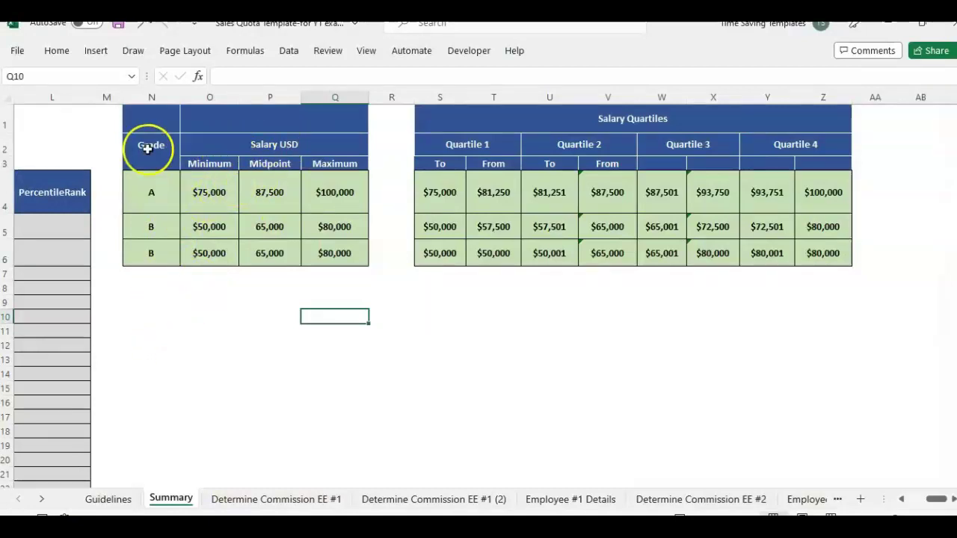
# Examine the salary range headings, then the quartile percentiles and rating-based merit ranges in the Merit Worksheet workbook's Merit Increase Matrix sheet
pyautogui.click(198, 164)
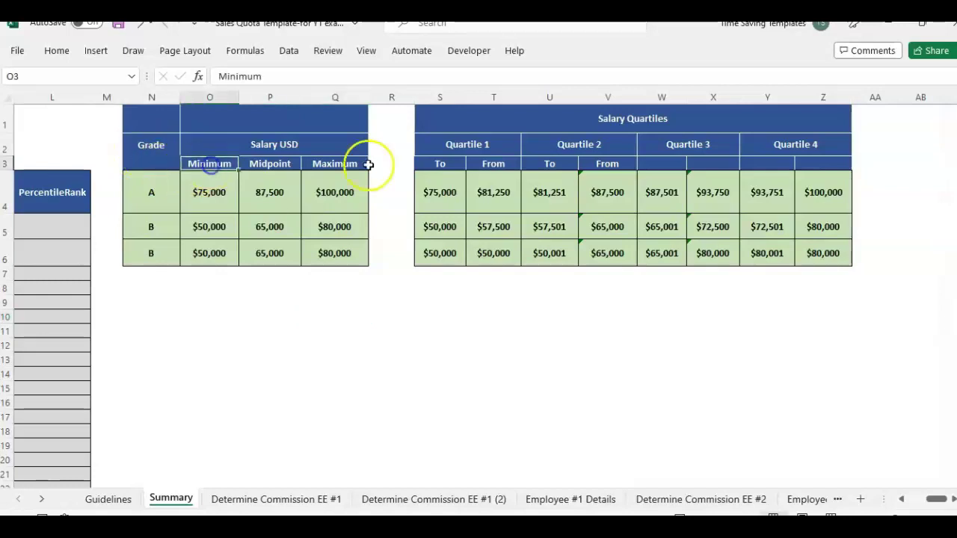
pyautogui.click(346, 165)
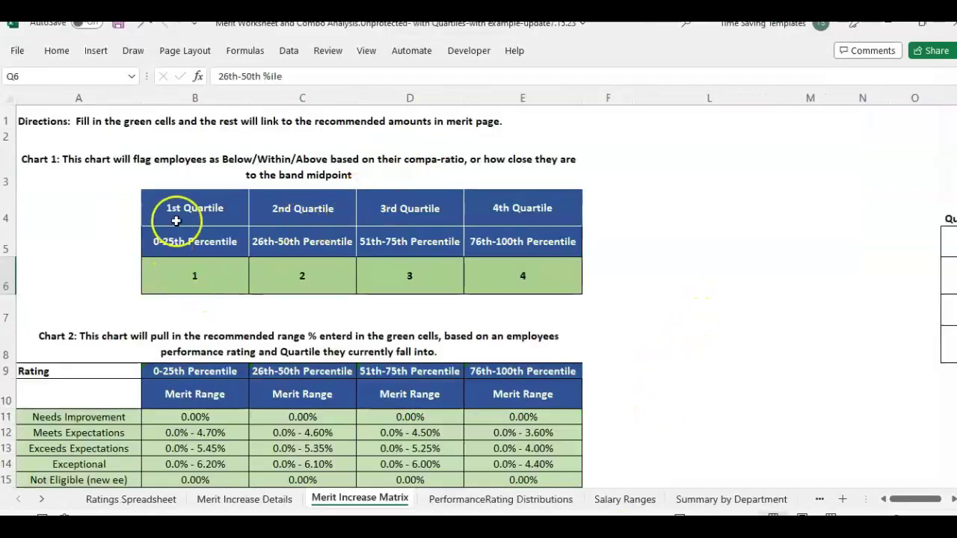
pyautogui.click(176, 219)
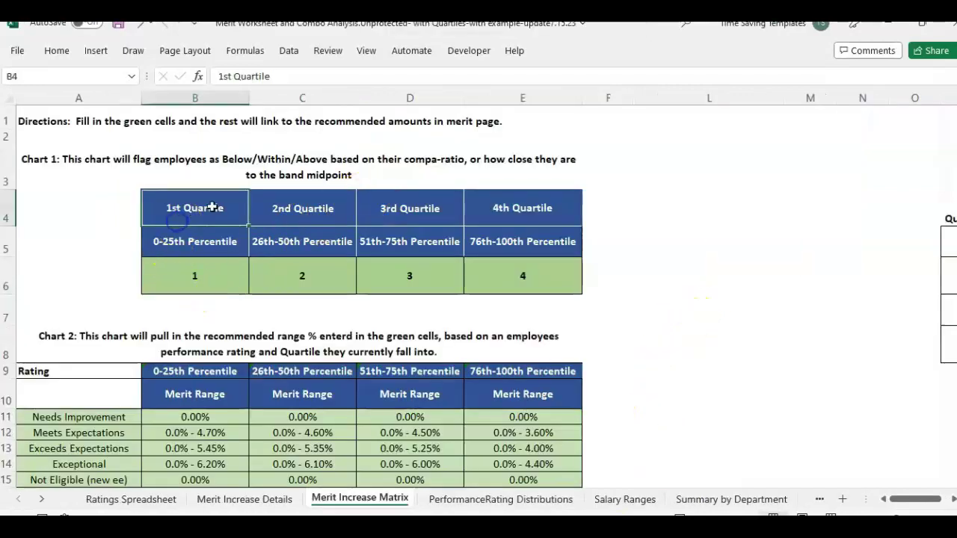
pyautogui.click(184, 246)
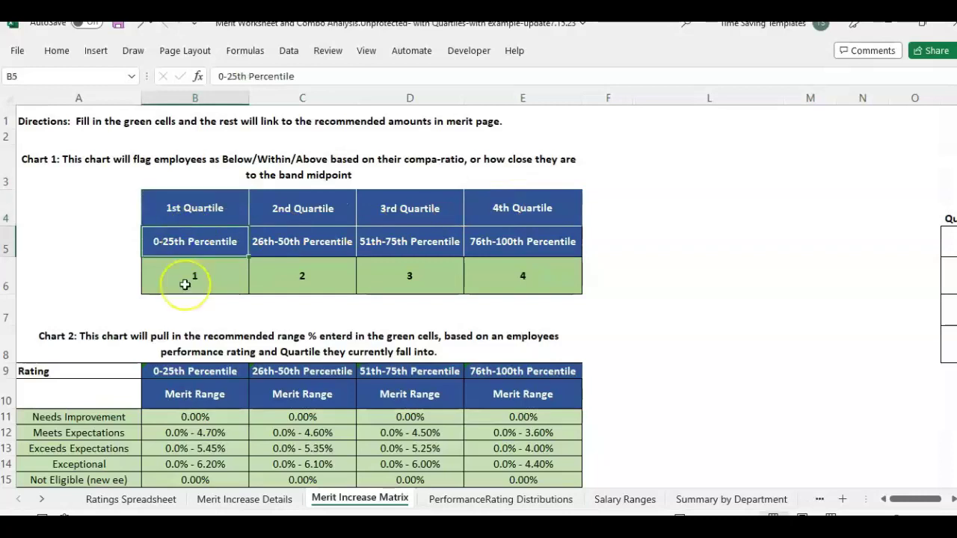
pyautogui.click(290, 240)
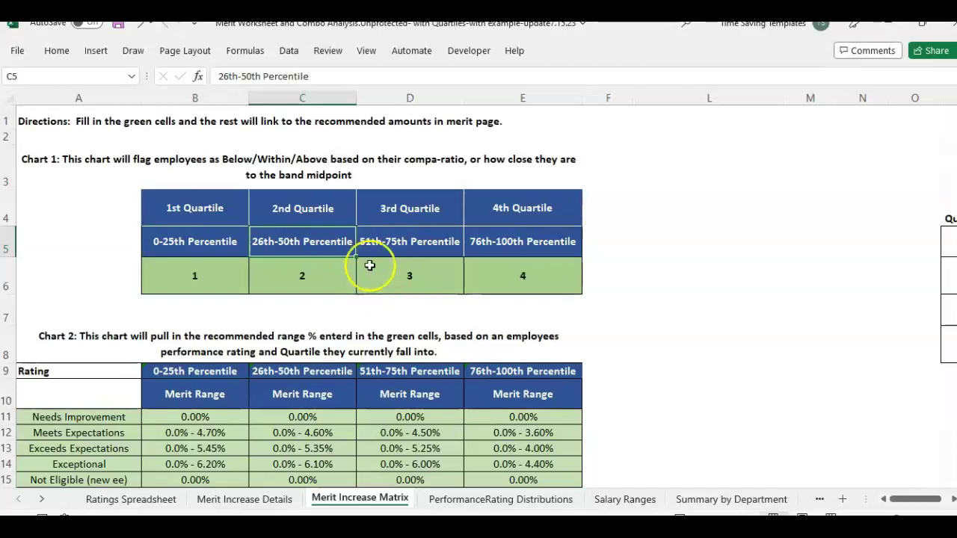
pyautogui.click(409, 212)
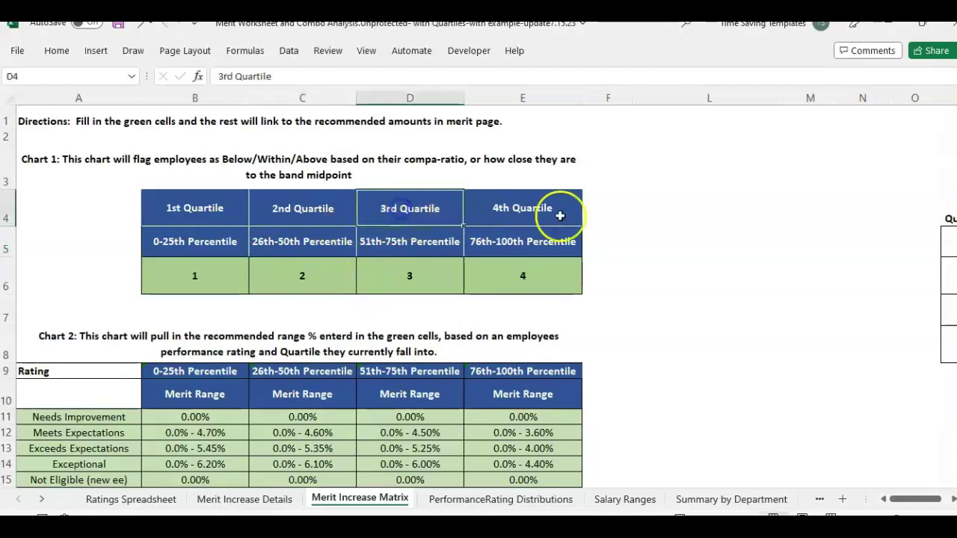
pyautogui.click(560, 214)
pyautogui.click(562, 244)
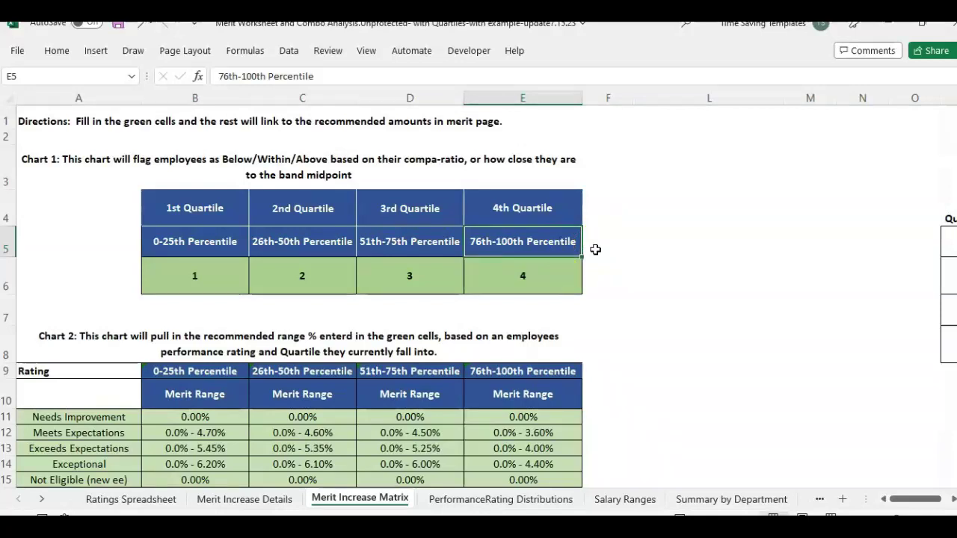
pyautogui.click(120, 390)
pyautogui.scroll(-1, 79, 321)
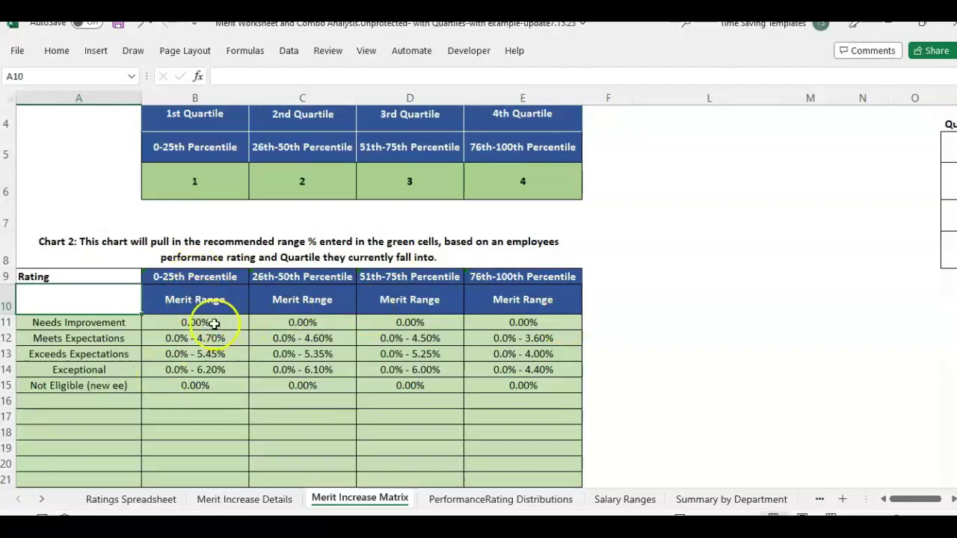
pyautogui.scroll(2, 276, 305)
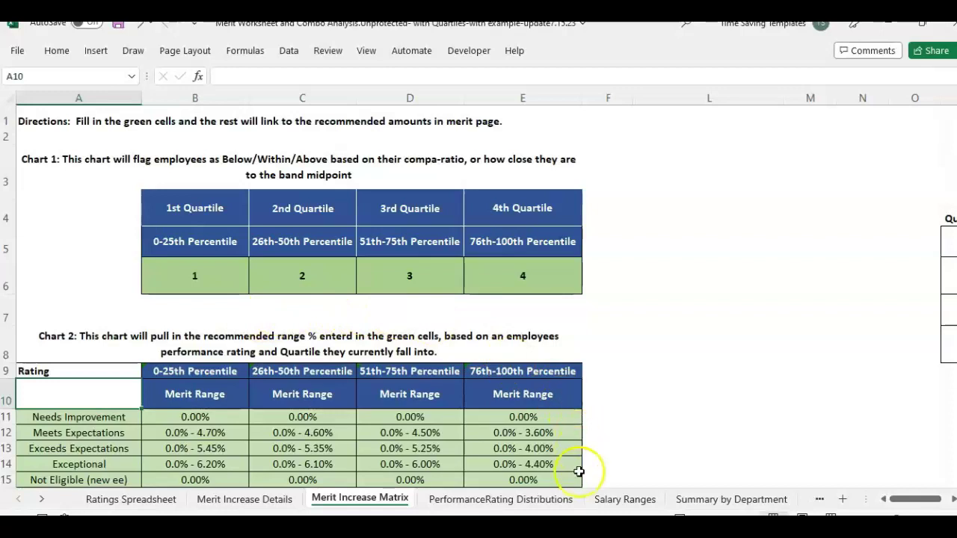
# Switch back to the Sales Quota Template workbook, view both Determine Commission EE #1 sheets, and return to the Summary sheet
pyautogui.moveTo(539, 523)
pyautogui.click(609, 474)
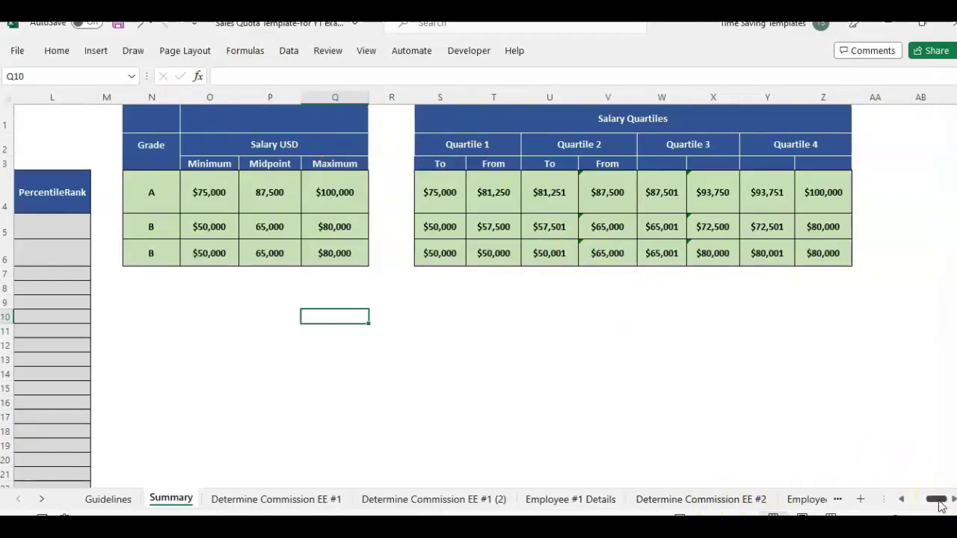
pyautogui.moveTo(940, 506); pyautogui.dragTo(882, 508)
pyautogui.click(295, 499)
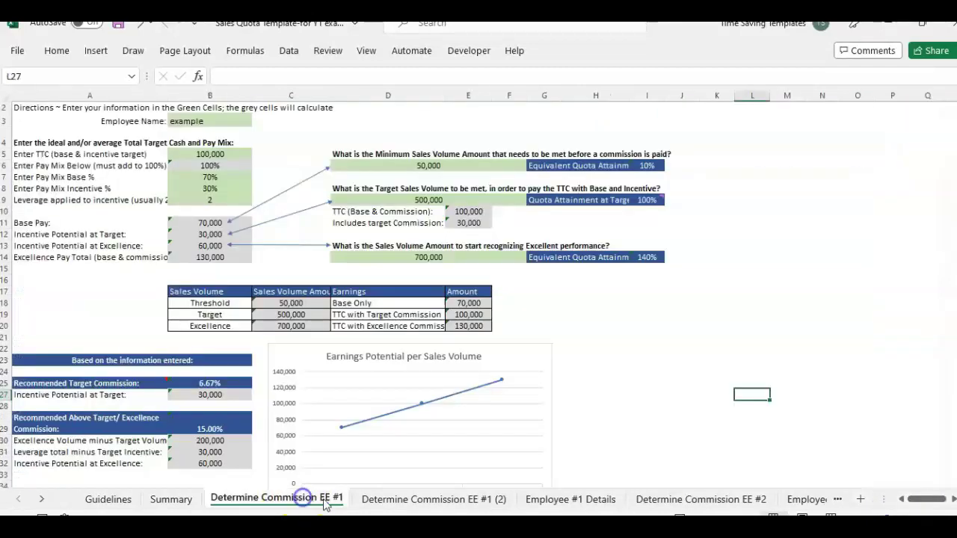
pyautogui.click(400, 500)
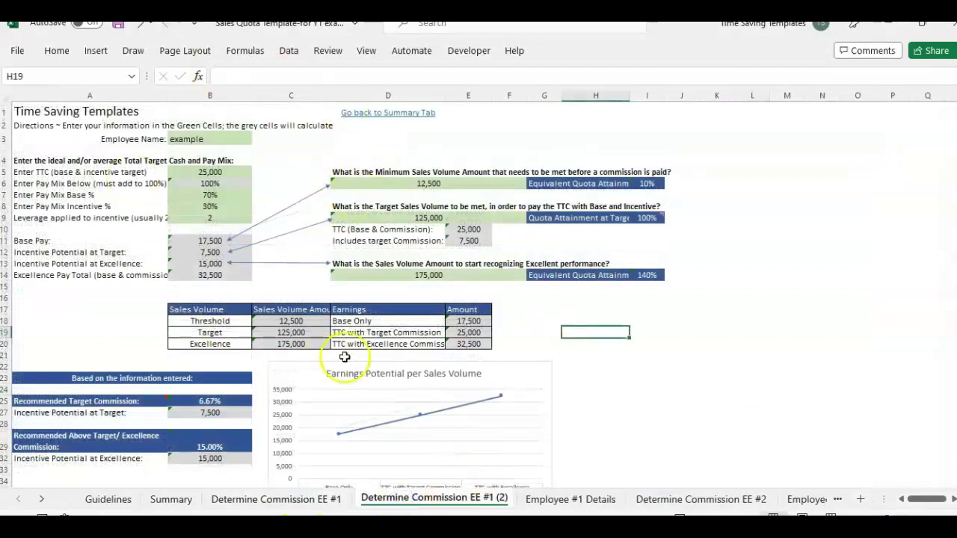
pyautogui.click(172, 499)
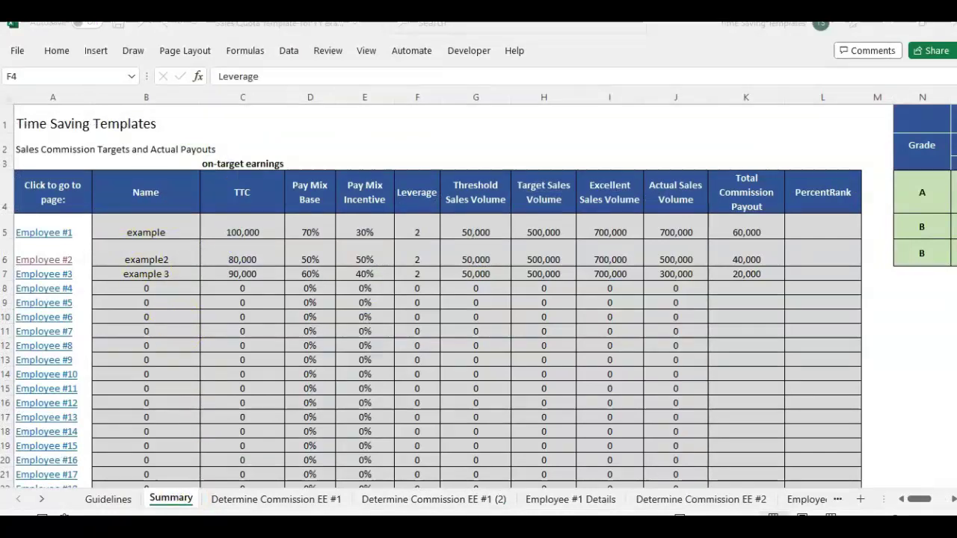
# Hide columns D through K, from Pay Mix Base to Total Commission Payout, on the Summary sheet
pyautogui.moveTo(299, 96); pyautogui.dragTo(725, 108)
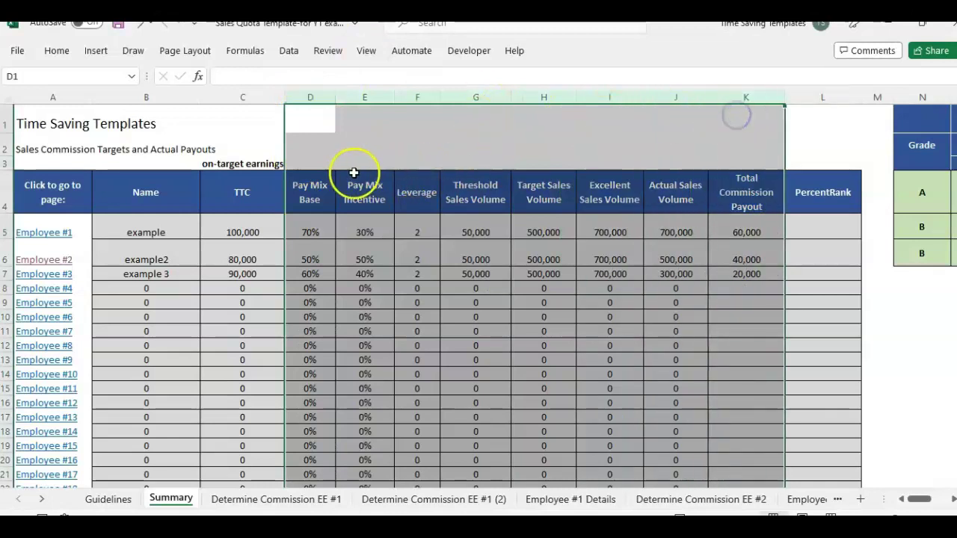
pyautogui.rightClick(316, 98)
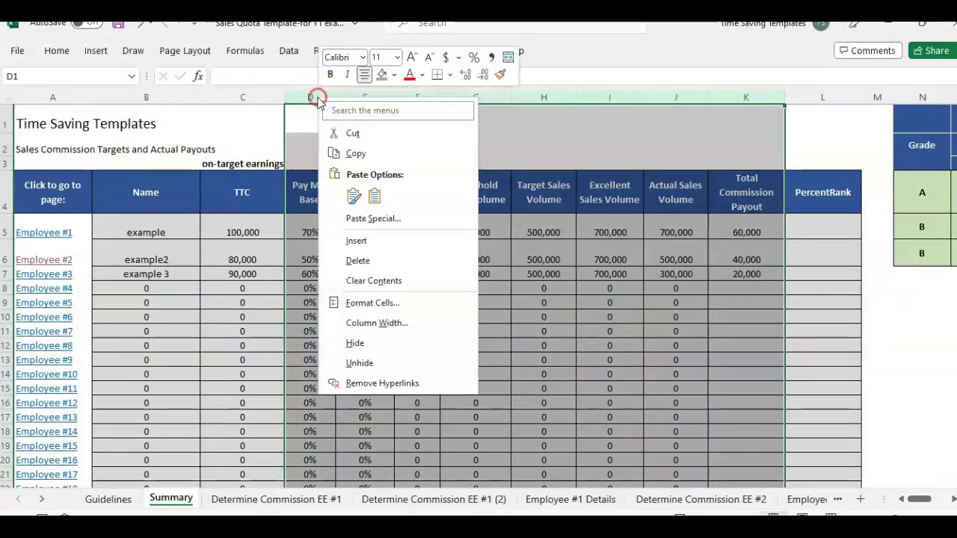
pyautogui.click(418, 344)
# Examine the TTC and PercentRank columns and the minimum-to-maximum salary range for grade A
pyautogui.click(231, 197)
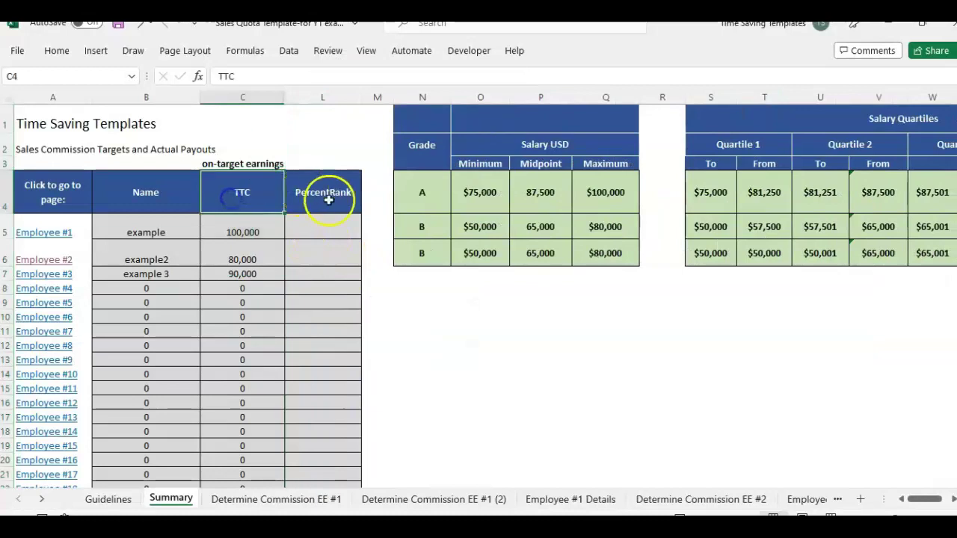
pyautogui.click(348, 202)
pyautogui.click(317, 235)
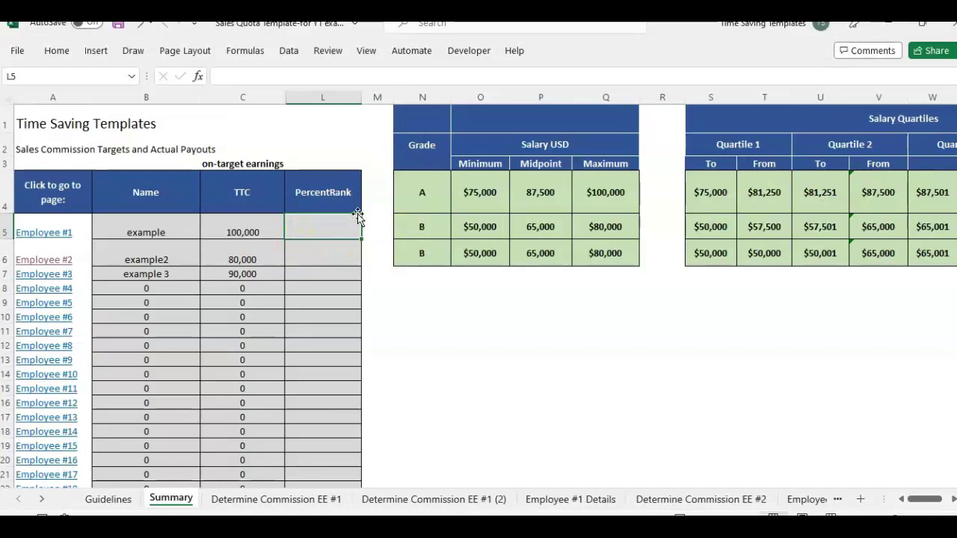
pyautogui.moveTo(482, 194); pyautogui.dragTo(608, 201)
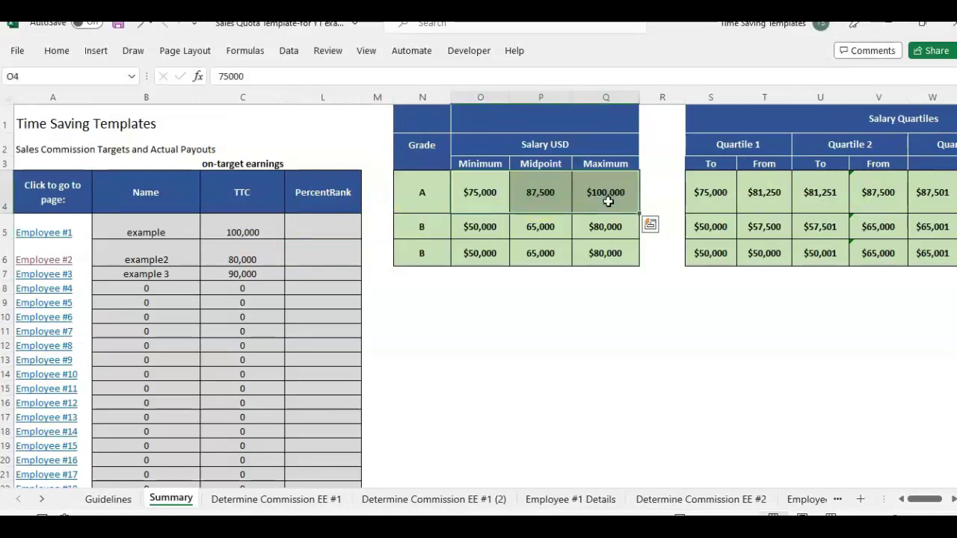
pyautogui.click(495, 195)
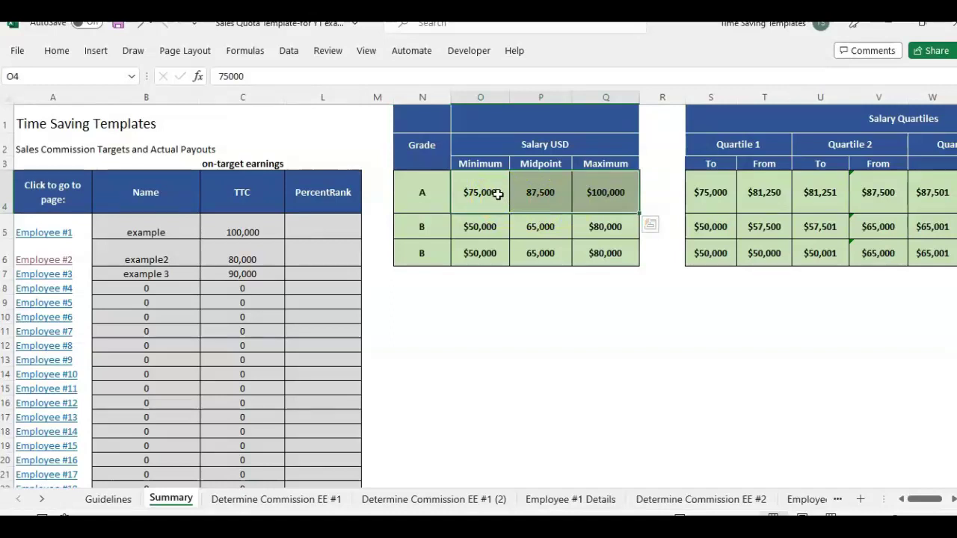
pyautogui.click(452, 190)
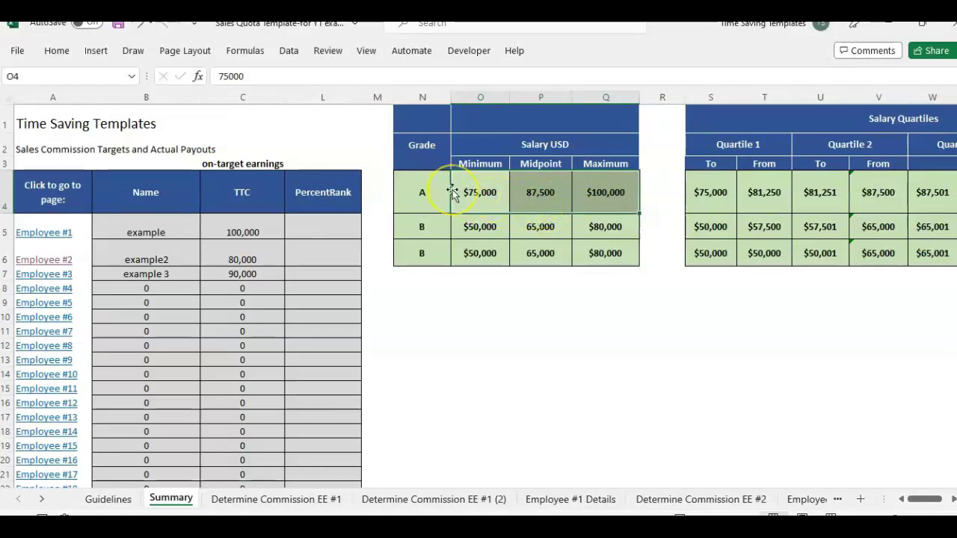
# Start a formula in Employee #1's PercentRank cell, L5, and search the function list for "percent"
pyautogui.click(336, 234)
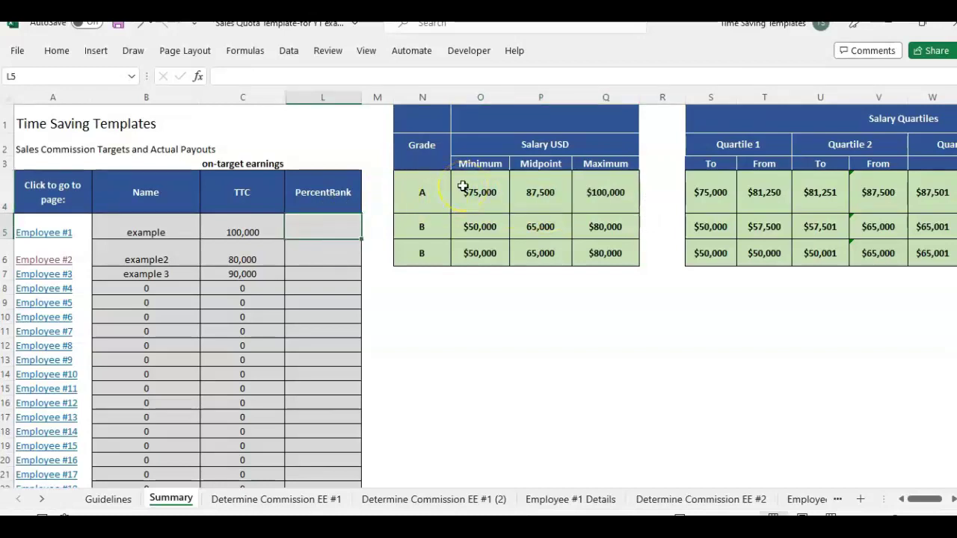
pyautogui.write('=')
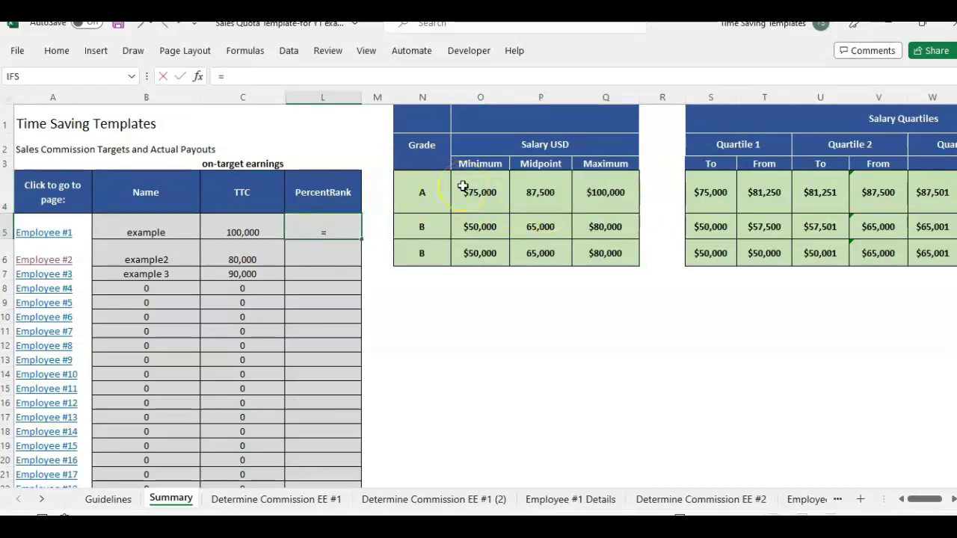
pyautogui.click(199, 76)
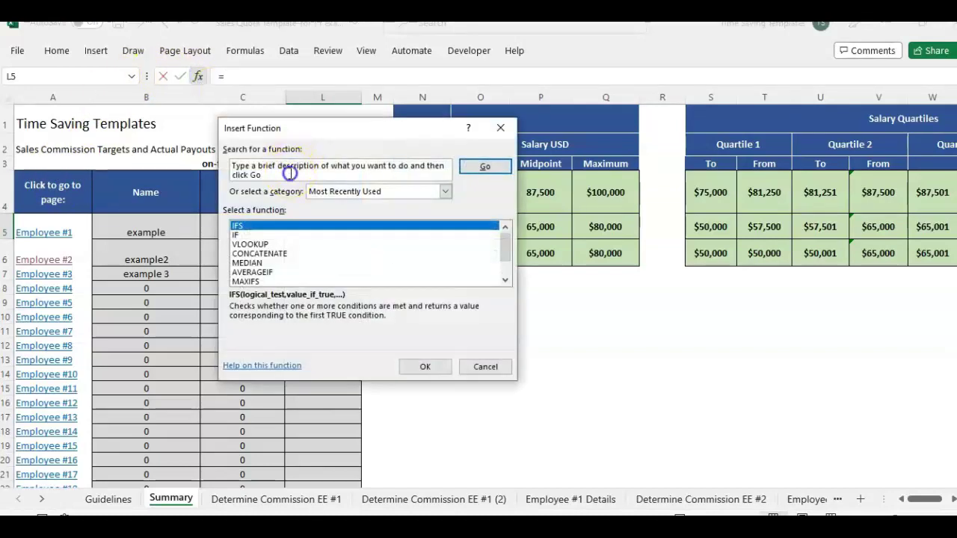
pyautogui.click(232, 163)
pyautogui.write('se')
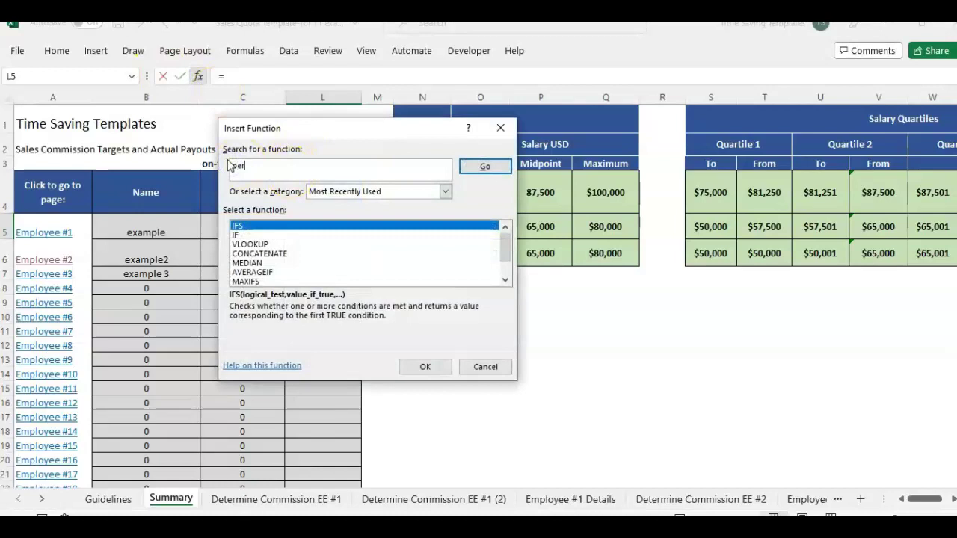
pyautogui.write('rcent')
pyautogui.press('Return')
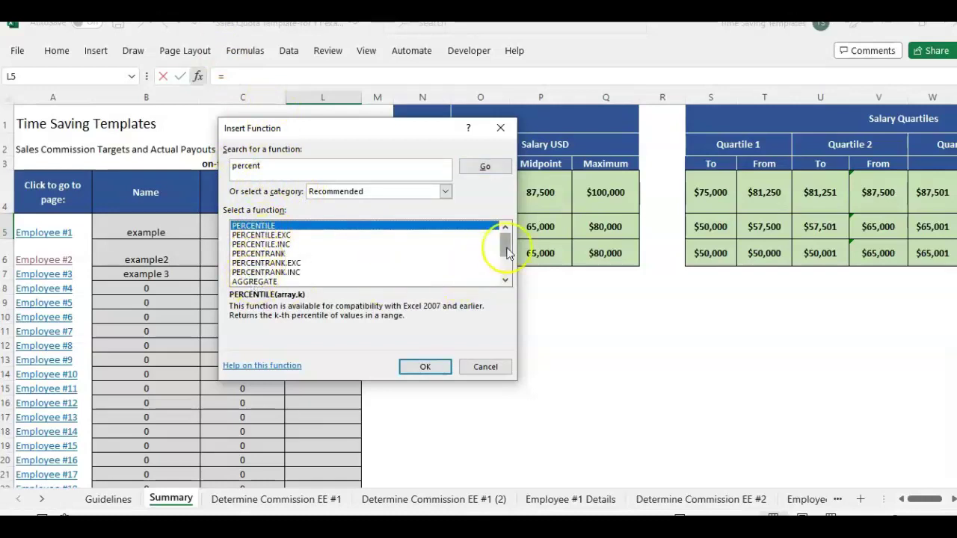
# Choose PERCENTRANK.INC from the found functions and insert it into the formula in L5
pyautogui.moveTo(504, 240); pyautogui.dragTo(511, 263)
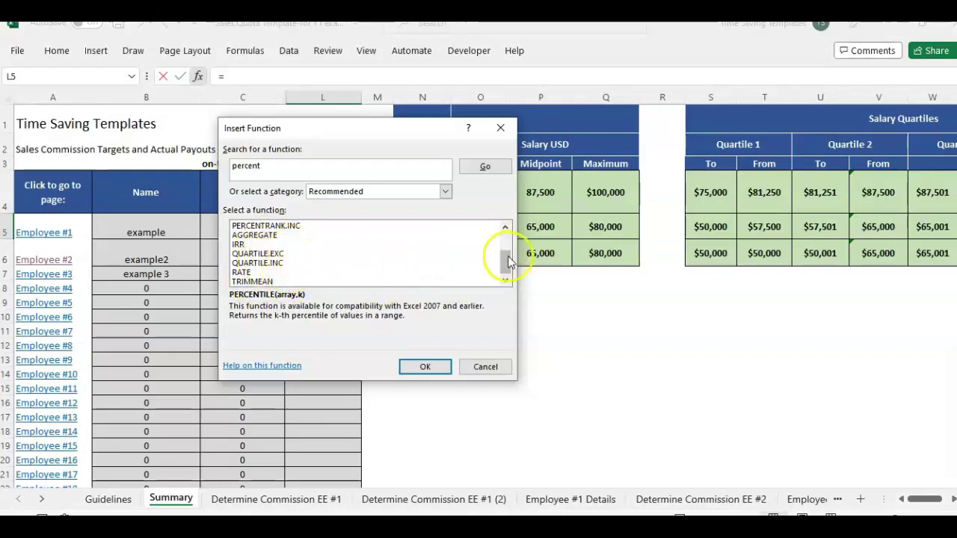
pyautogui.moveTo(508, 262); pyautogui.dragTo(508, 237)
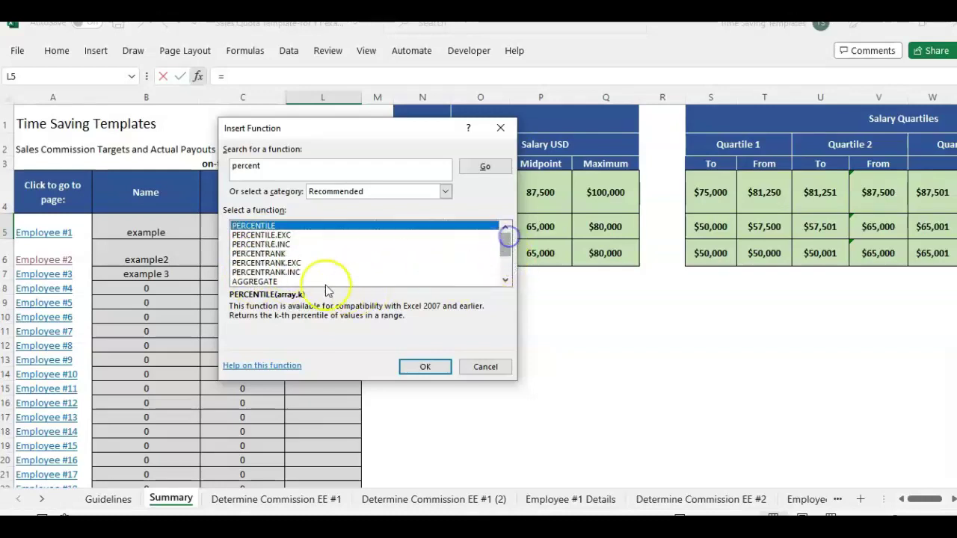
pyautogui.click(309, 237)
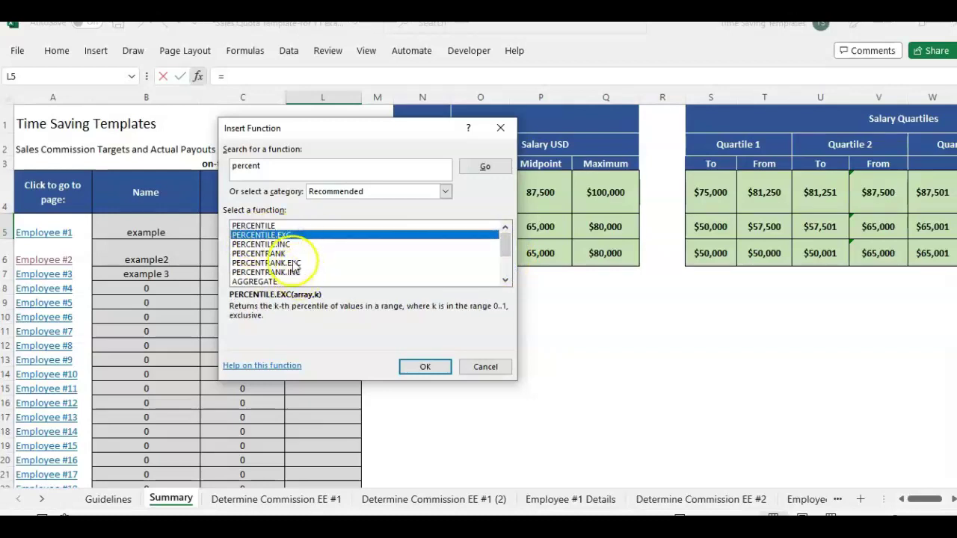
pyautogui.click(299, 273)
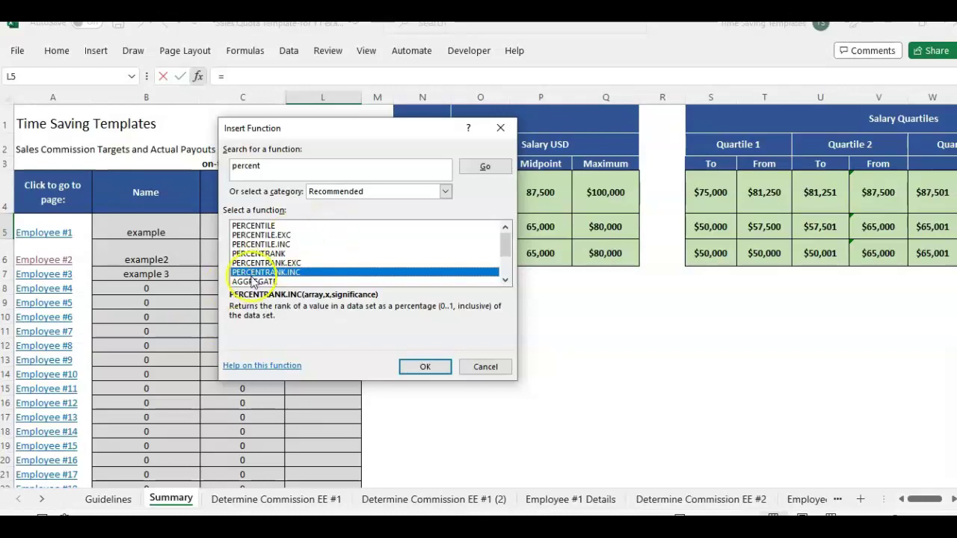
pyautogui.click(427, 367)
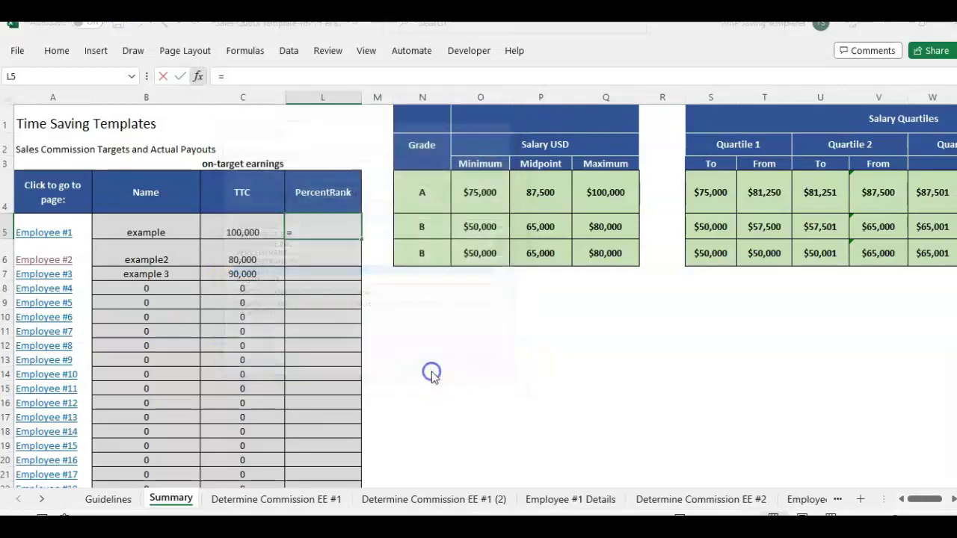
# Set the PERCENTRANK.INC array to grade A's salary range O4:Q4 and X to Employee #1's TTC in C5, leaving significance empty
pyautogui.moveTo(321, 154); pyautogui.dragTo(511, 282)
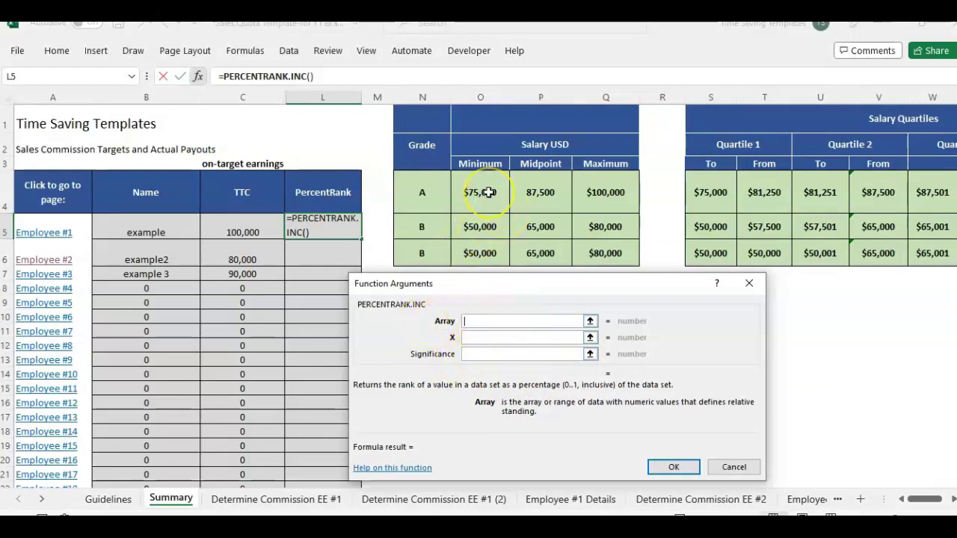
pyautogui.moveTo(488, 192); pyautogui.dragTo(591, 193)
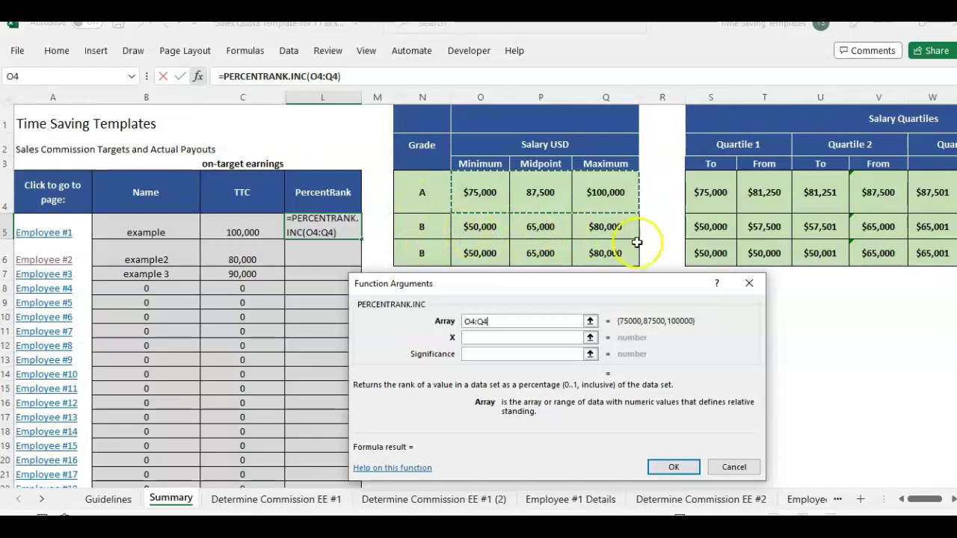
pyautogui.press('Tab')
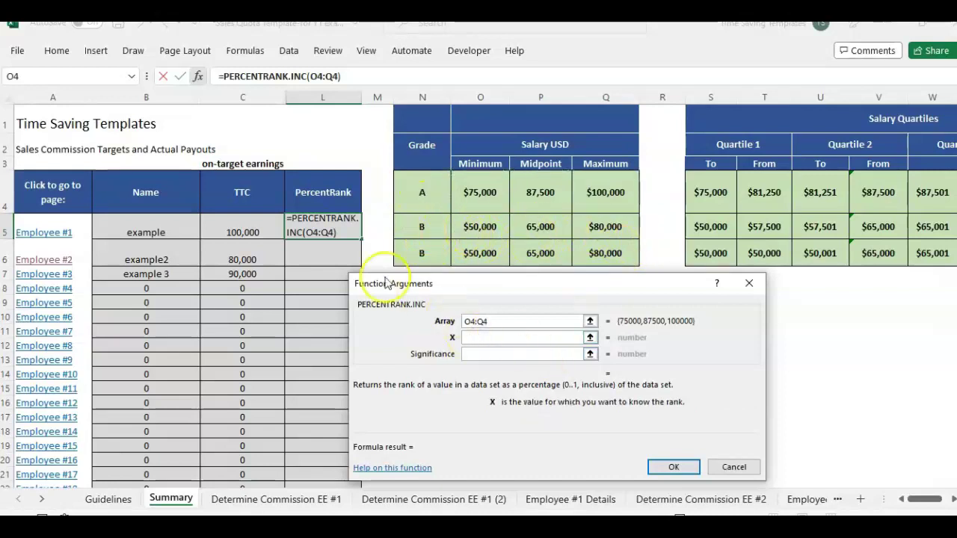
pyautogui.click(235, 233)
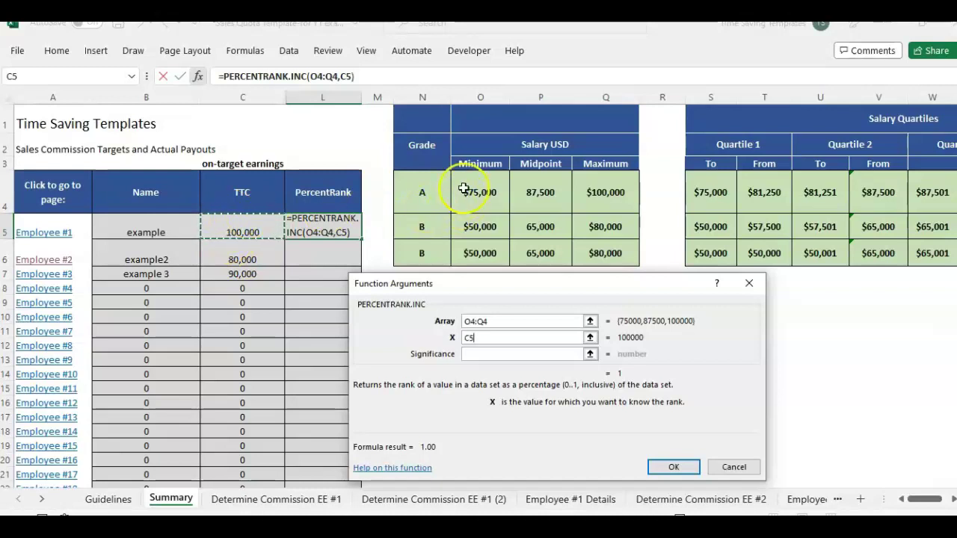
pyautogui.press('Tab')
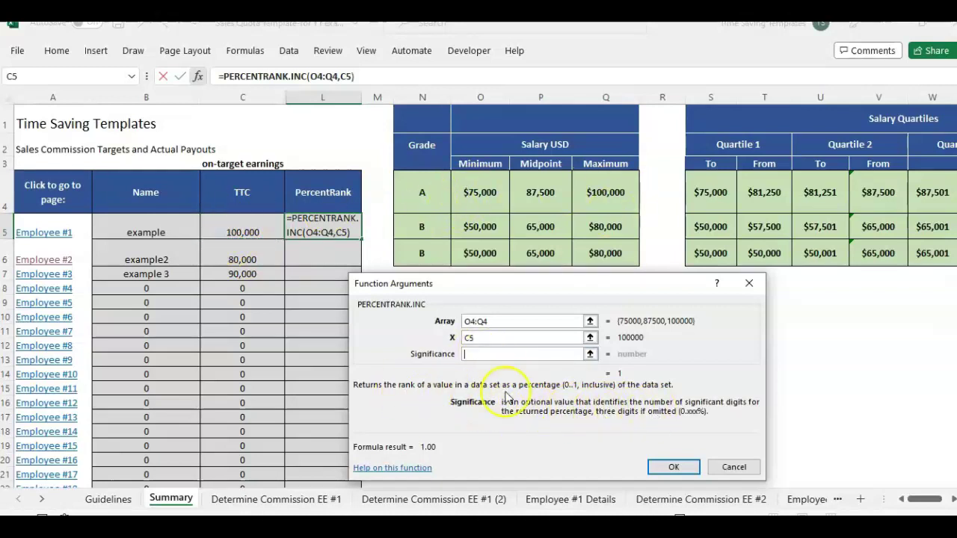
pyautogui.click(675, 467)
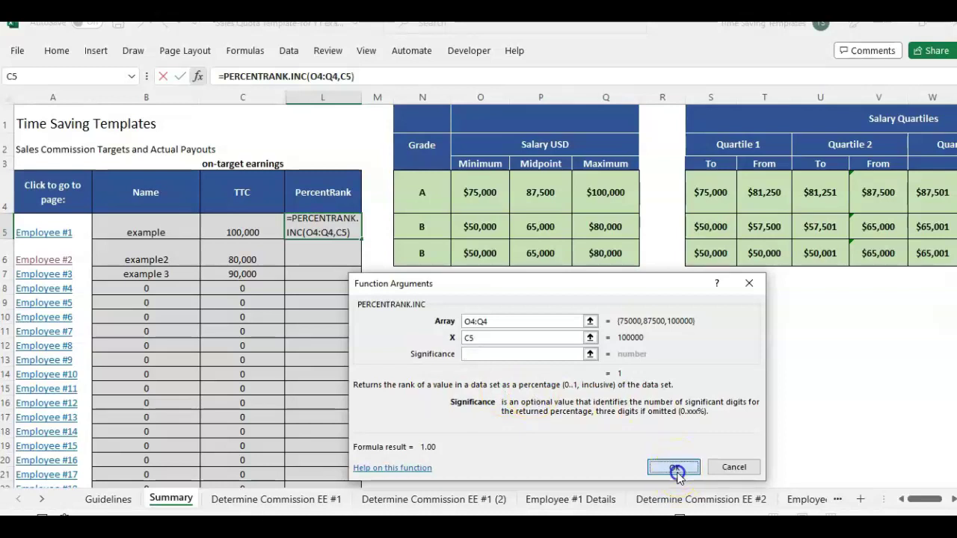
# Fill the L5 formula down to L7 and check which ranges the copy in L6 refers to
pyautogui.moveTo(359, 250); pyautogui.dragTo(359, 258)
pyautogui.doubleClick(359, 258)
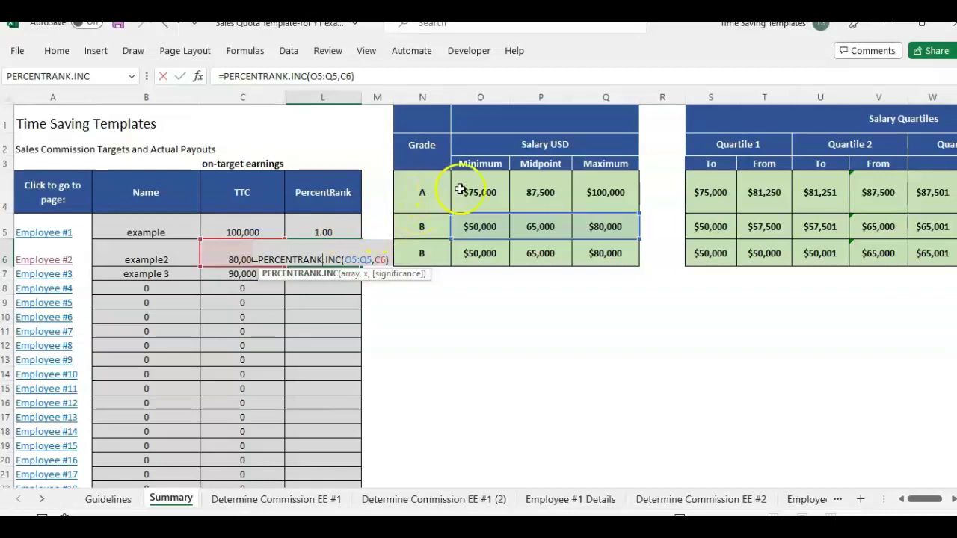
pyautogui.click(342, 224)
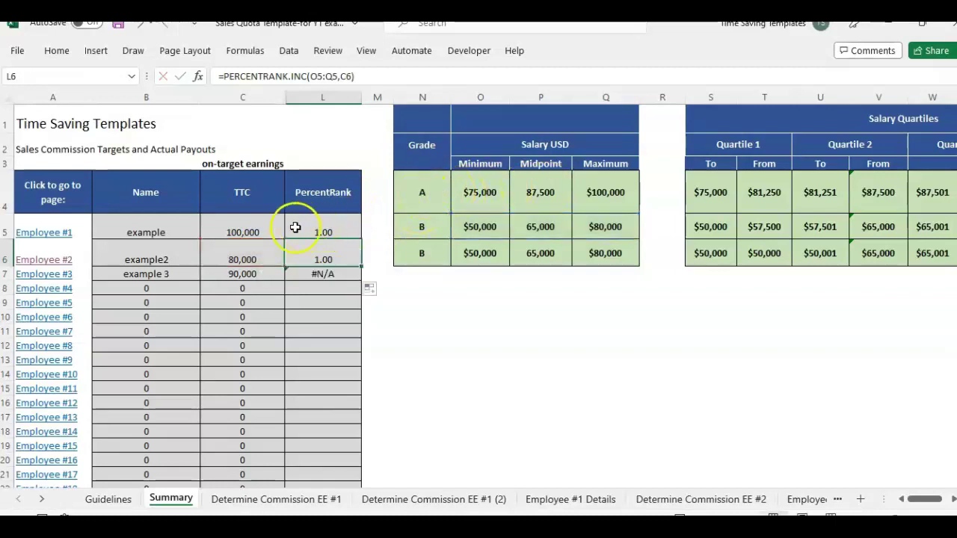
# Make the salary range in the L5 formula absolute as $O$4:$Q$4
pyautogui.click(314, 78)
pyautogui.click(319, 77)
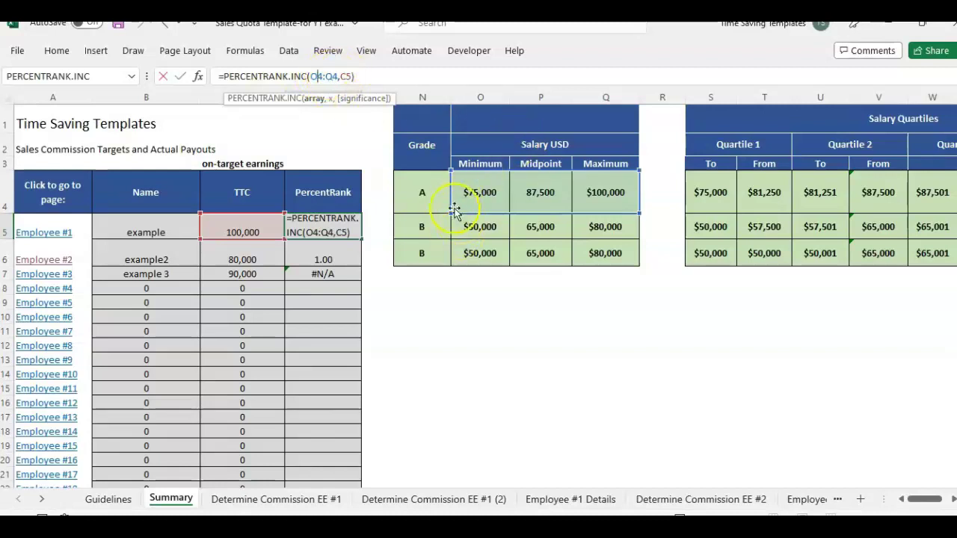
pyautogui.moveTo(457, 196); pyautogui.dragTo(583, 199)
pyautogui.press('F4')
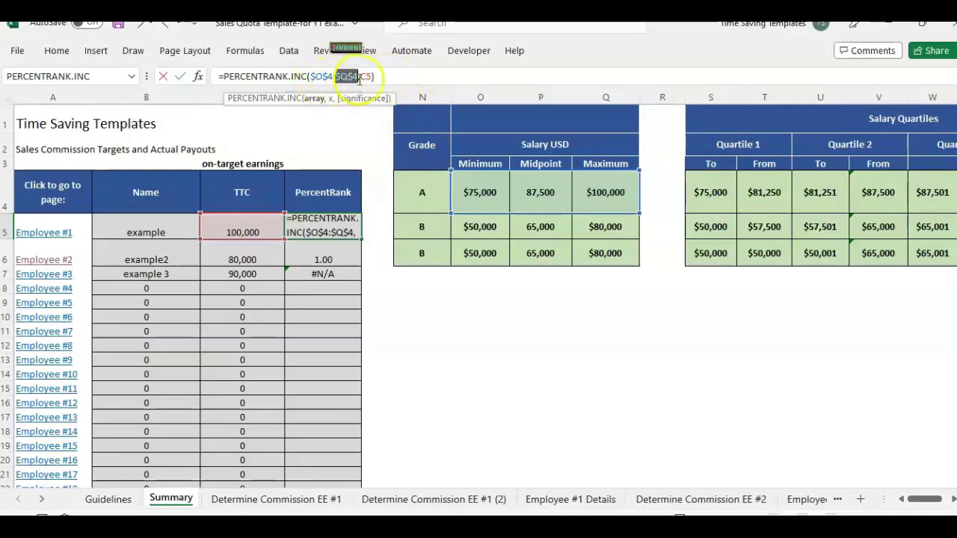
pyautogui.click(409, 70)
pyautogui.hotkey('ctrl', 'Return')
# Fill the corrected formula from L5 down to L7 and check the references in L7
pyautogui.moveTo(360, 240); pyautogui.dragTo(359, 279)
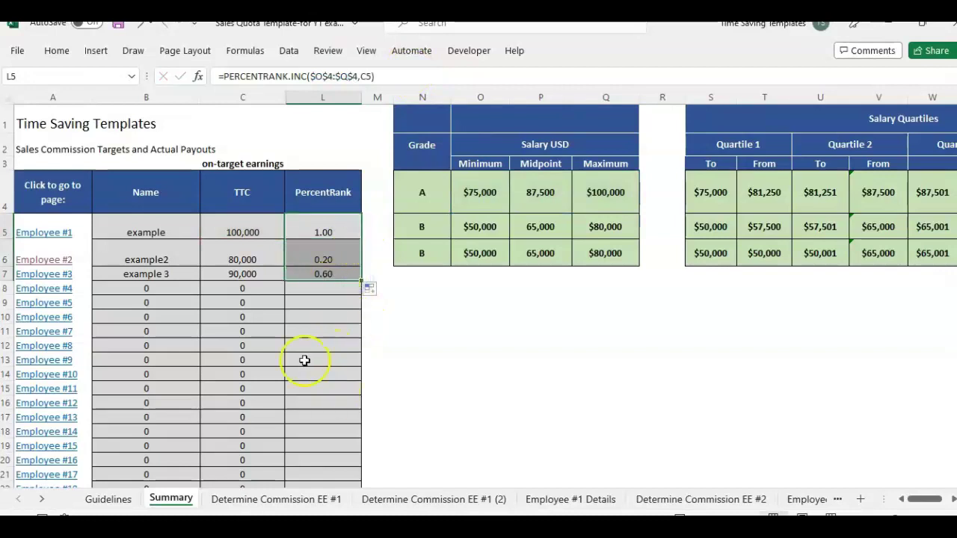
pyautogui.doubleClick(336, 273)
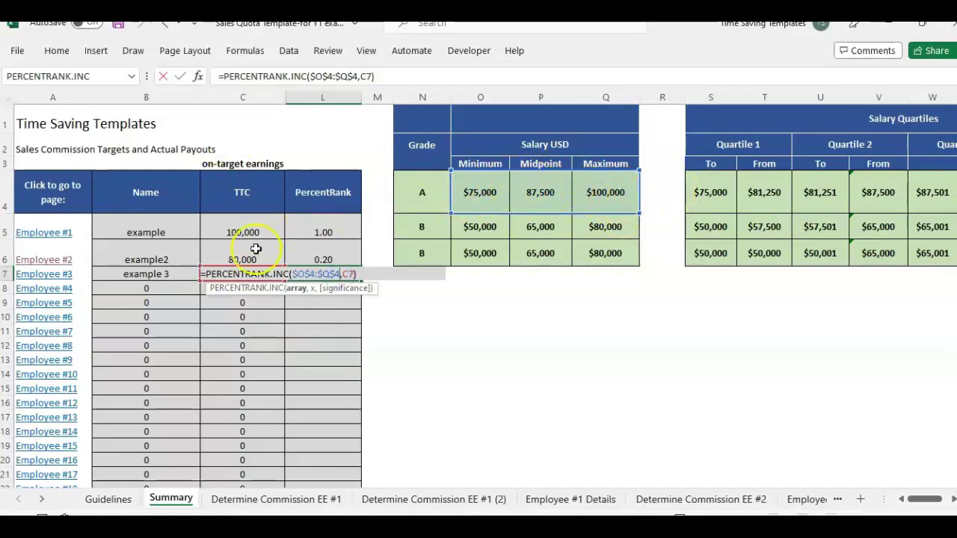
pyautogui.click(322, 196)
pyautogui.click(337, 226)
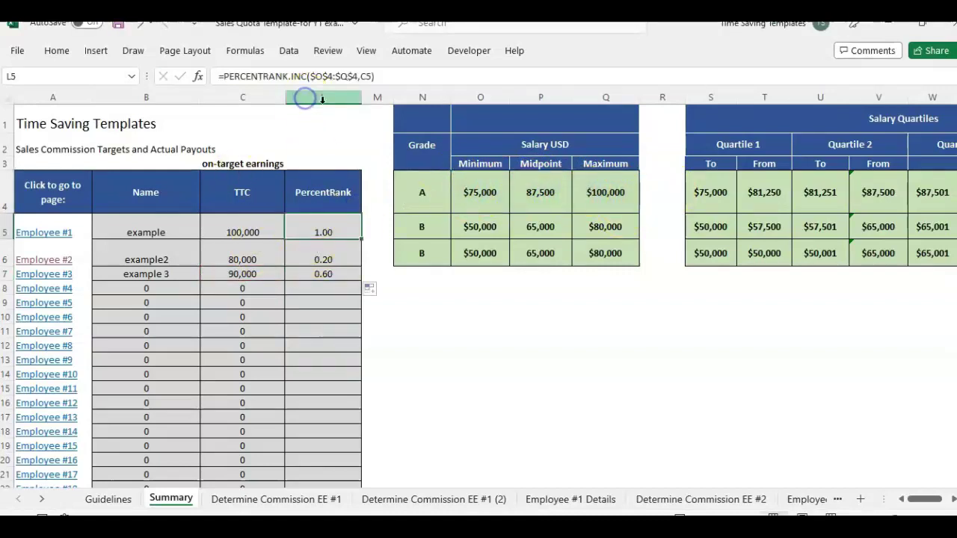
# Format column L as Percentage with 1 decimal place and review the ranks of Employee #1 and Employee #2
pyautogui.click(321, 98)
pyautogui.rightClick(321, 101)
pyautogui.click(412, 308)
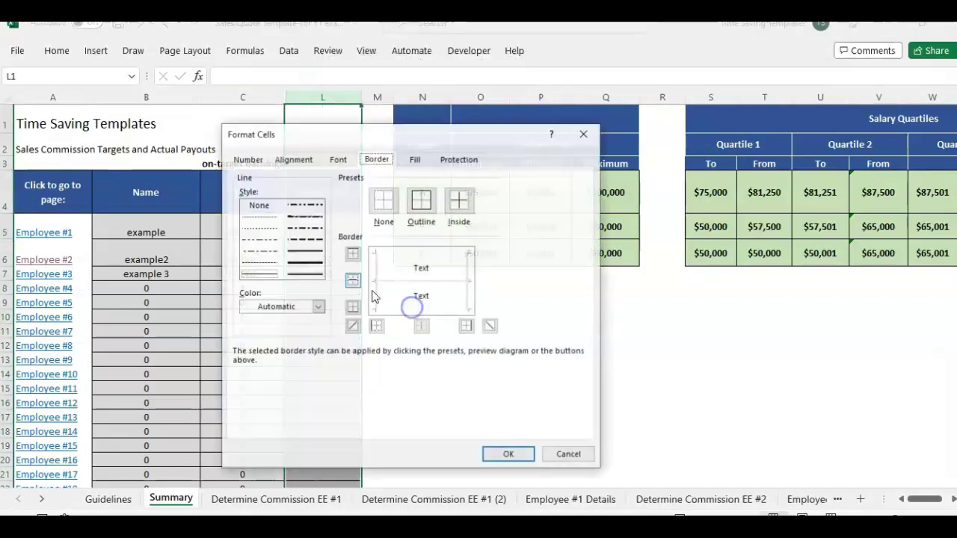
pyautogui.click(247, 157)
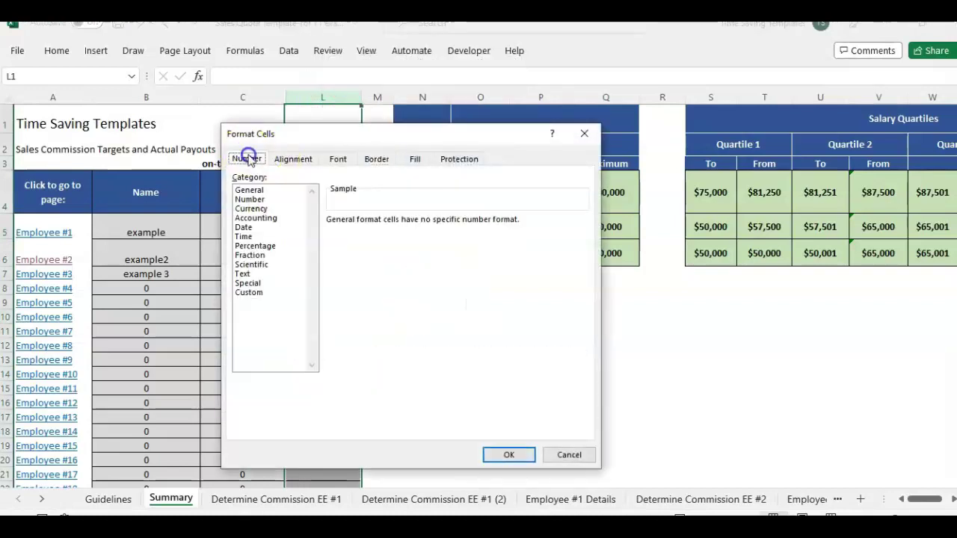
pyautogui.click(255, 246)
pyautogui.click(423, 226)
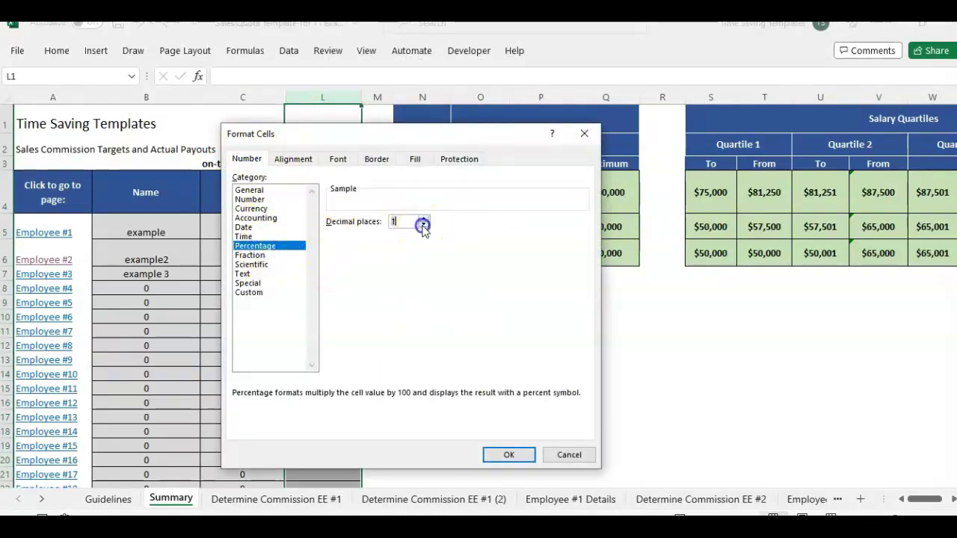
pyautogui.click(423, 226)
pyautogui.click(423, 218)
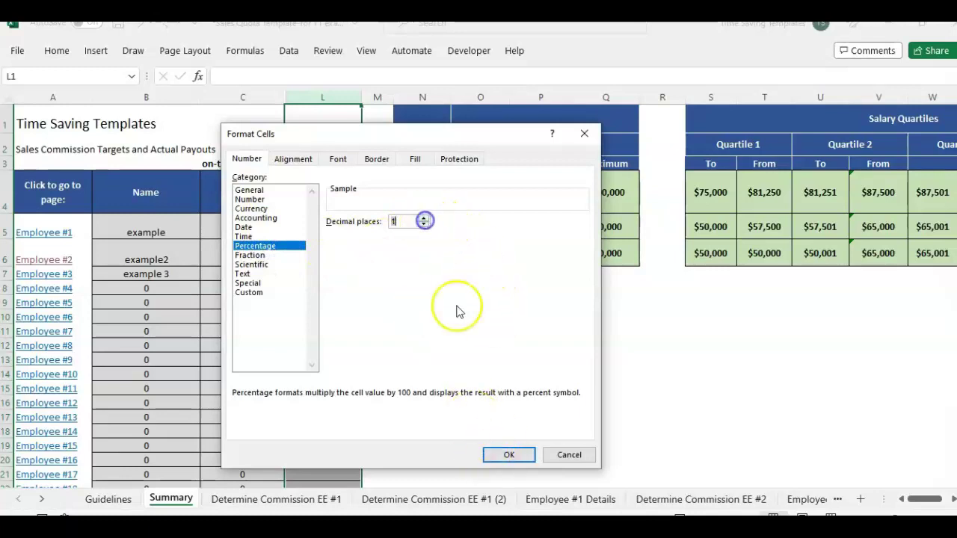
pyautogui.click(503, 454)
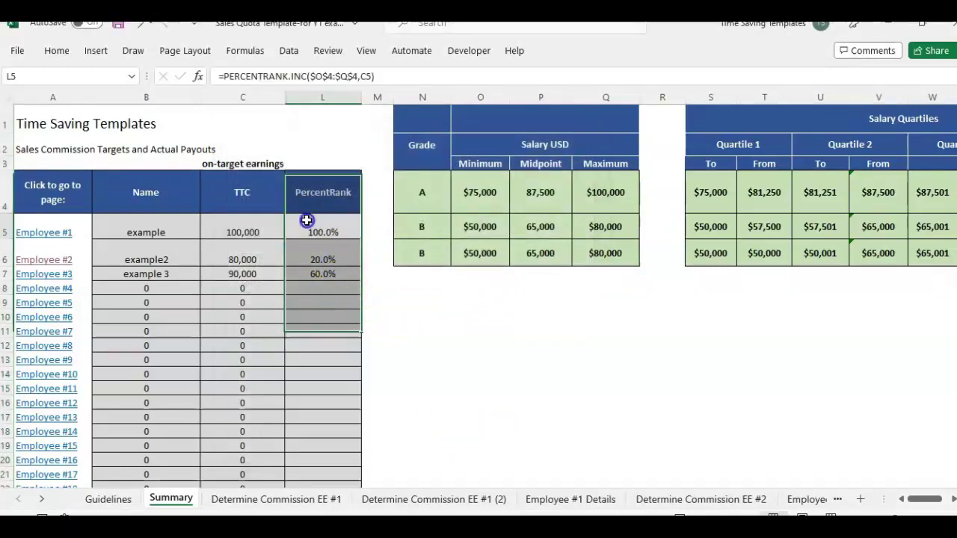
pyautogui.click(308, 224)
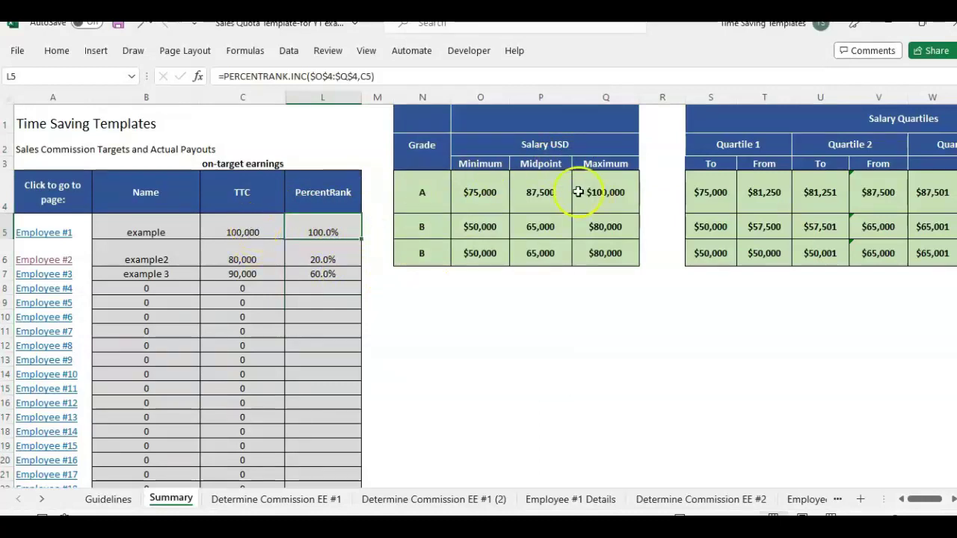
pyautogui.click(343, 261)
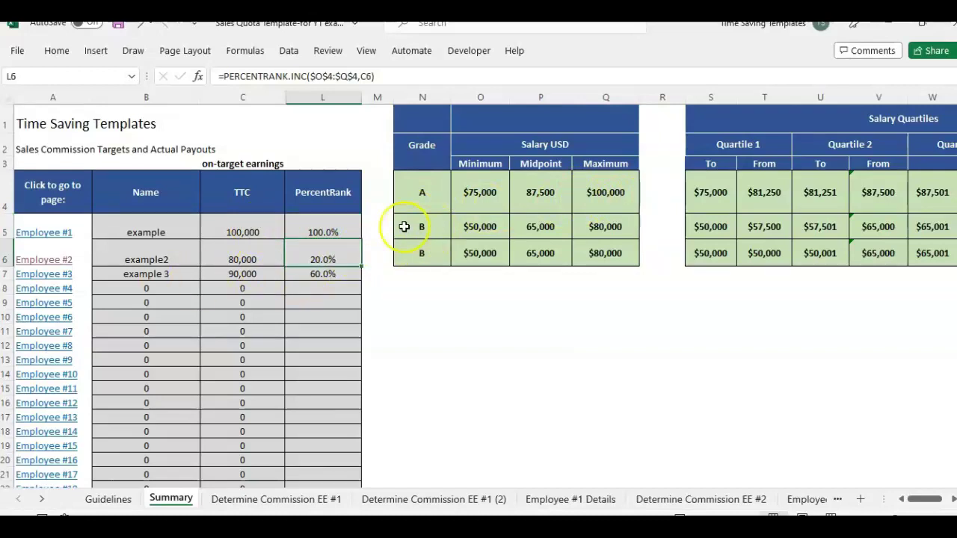
# Clear the two grade B rows (N5:Q6) of the Salary USD table, removing both their contents and their cell formatting
pyautogui.moveTo(411, 222); pyautogui.dragTo(606, 244)
pyautogui.press('Delete')
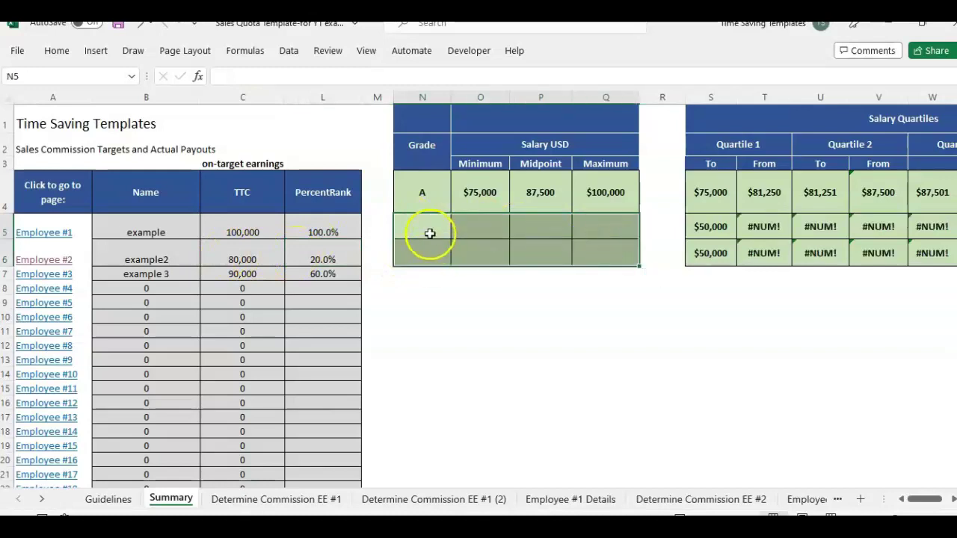
pyautogui.click(427, 235)
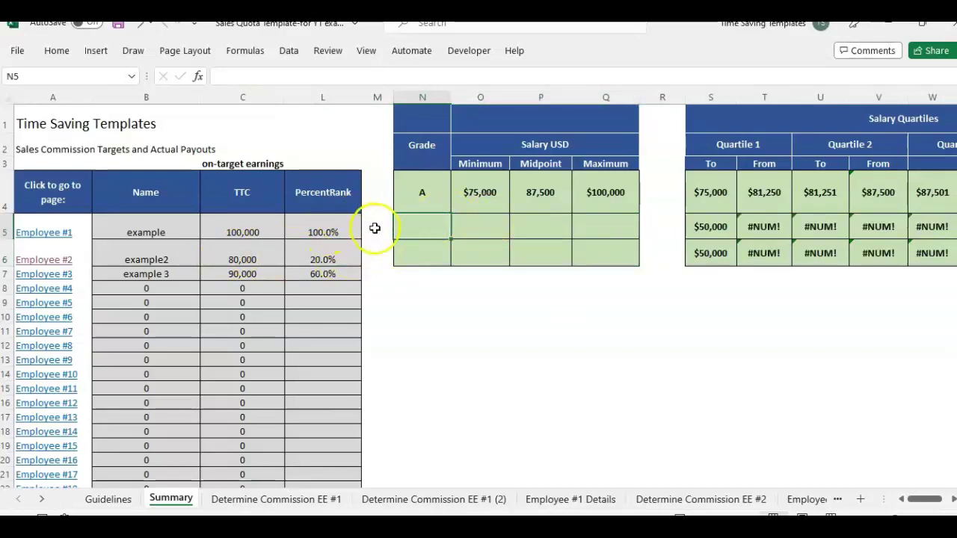
pyautogui.moveTo(374, 229); pyautogui.dragTo(666, 277)
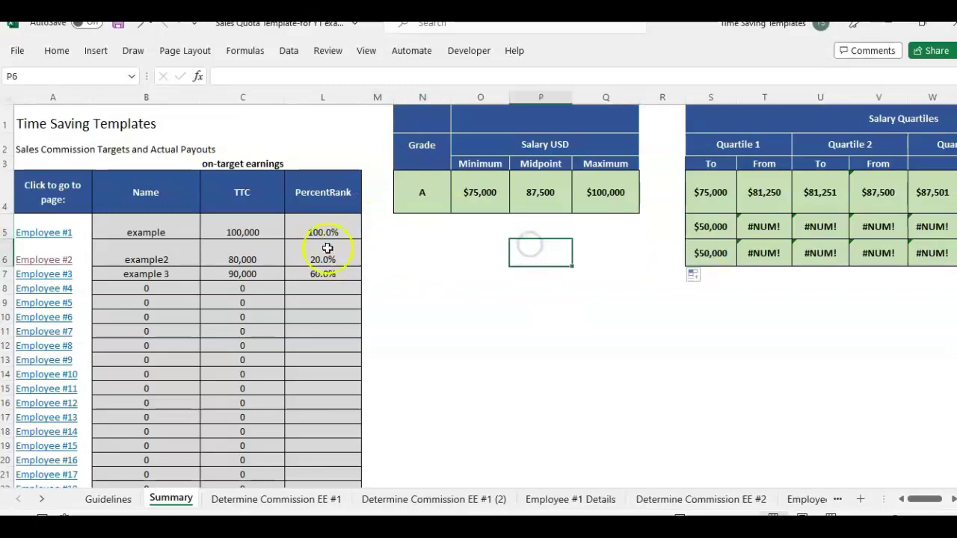
# Compare the employees' PercentRank values with grade A's minimum-to-maximum salary range and the salary quartiles
pyautogui.click(326, 247)
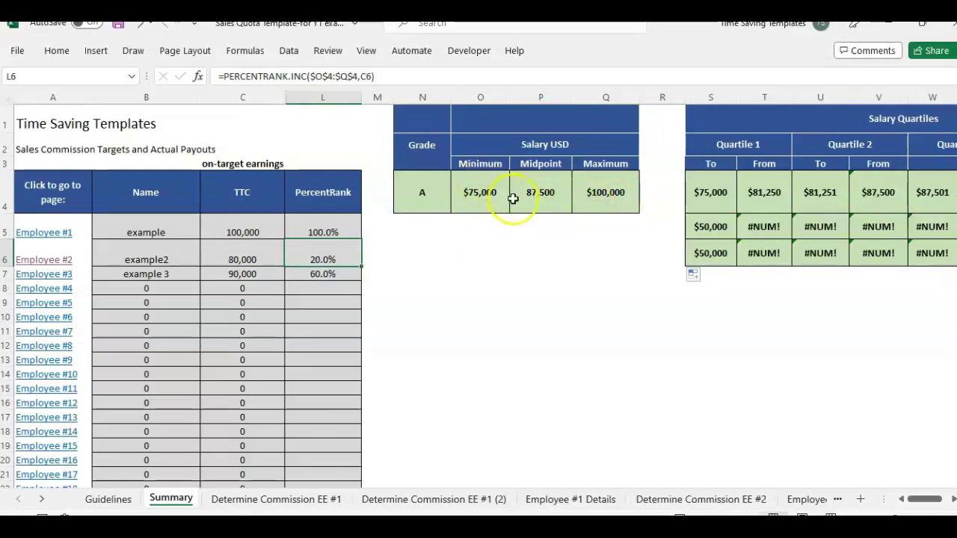
pyautogui.click(347, 274)
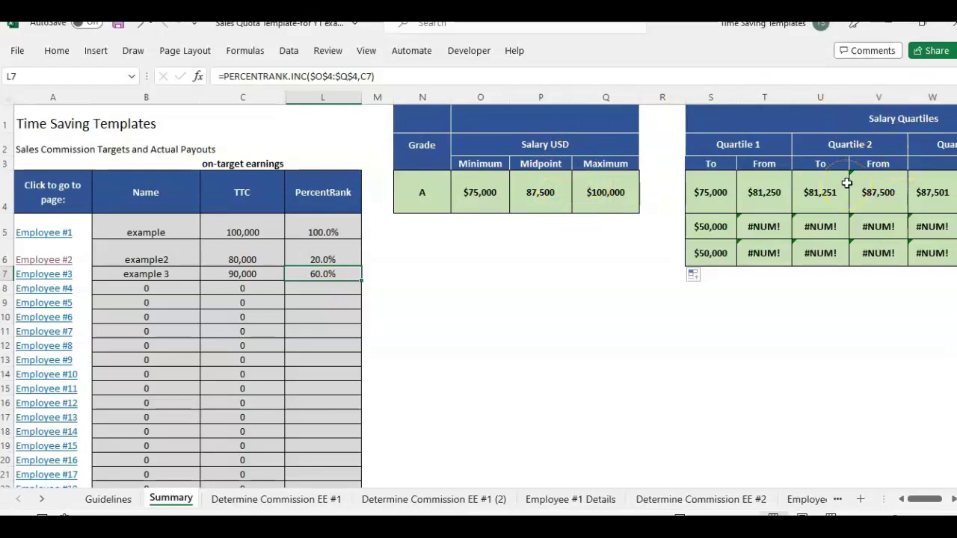
pyautogui.click(325, 191)
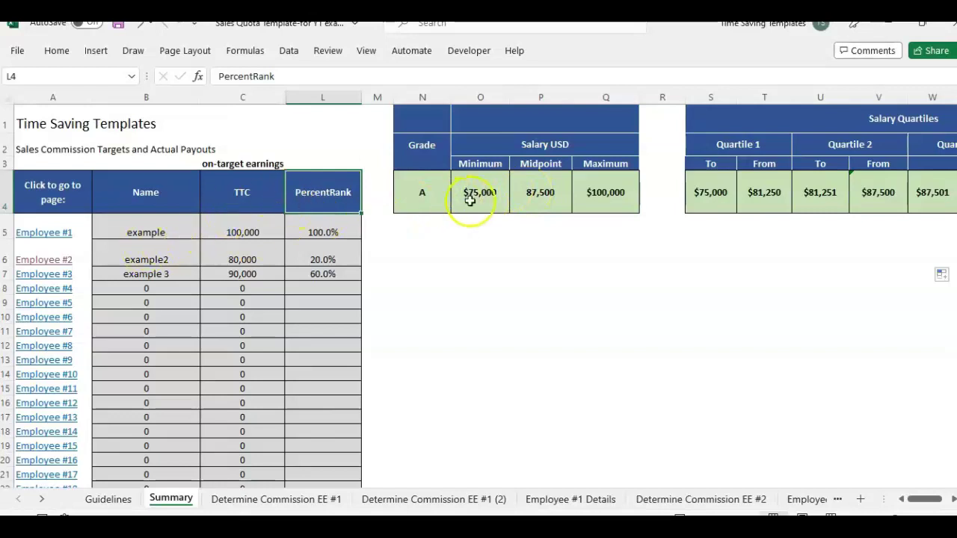
pyautogui.moveTo(469, 200); pyautogui.dragTo(585, 201)
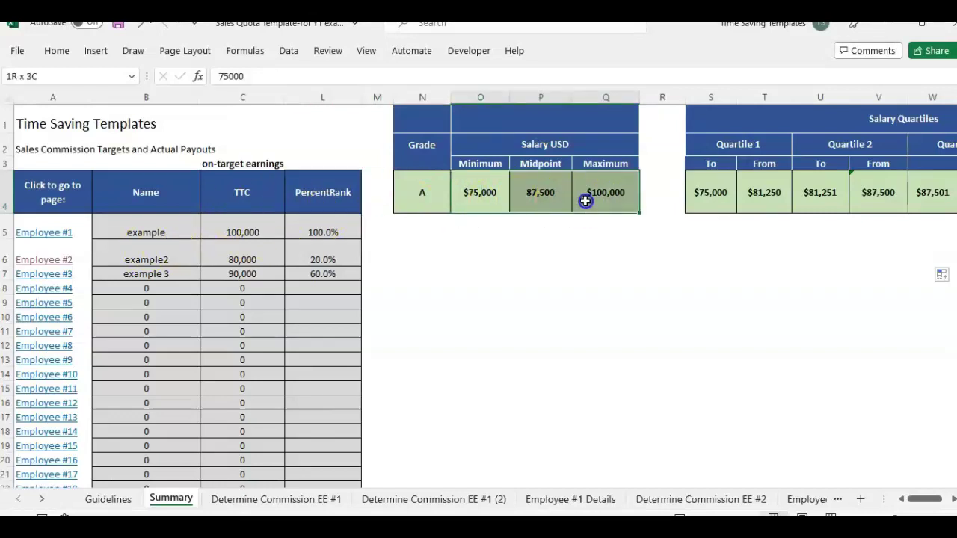
pyautogui.click(559, 266)
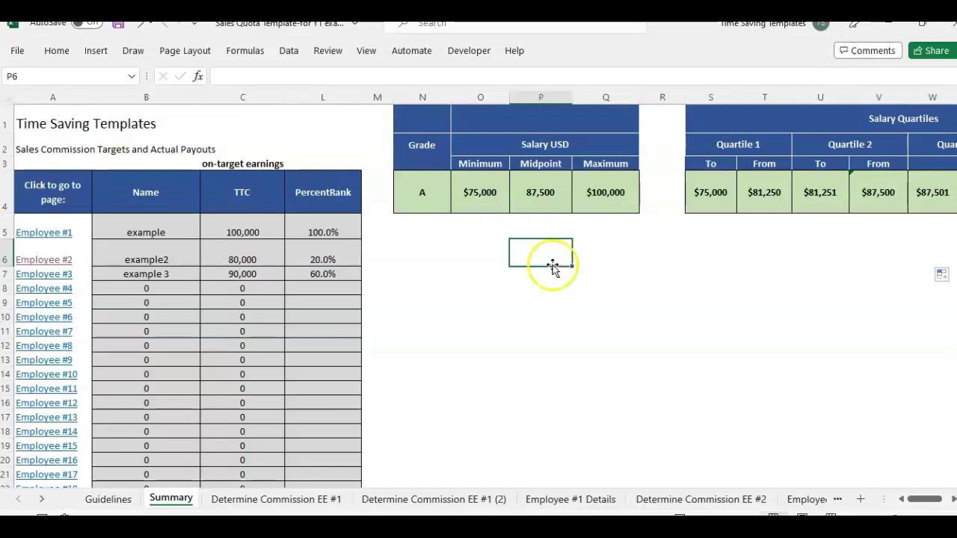
pyautogui.click(328, 225)
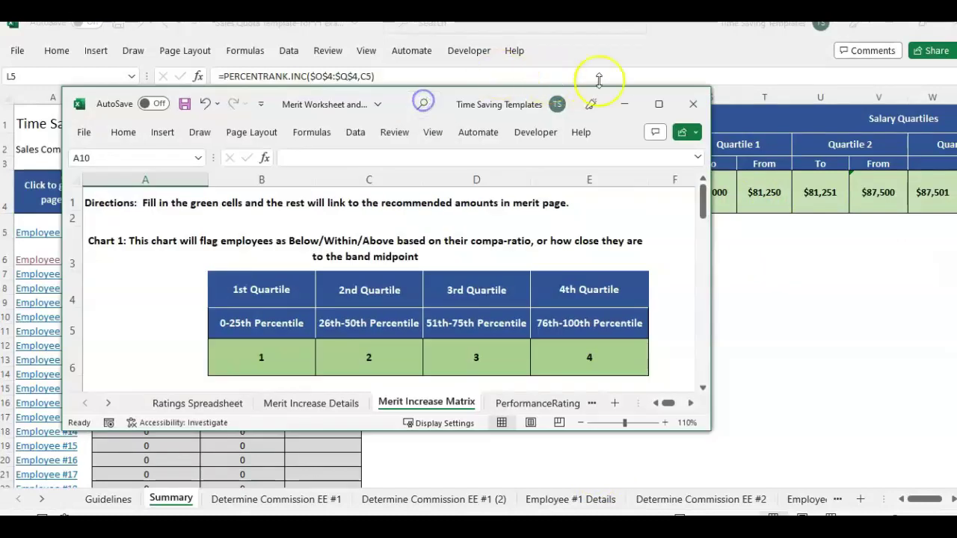
# Examine the percentile bands of the four quartiles on the Merit Increase Matrix sheet of the Merit Worksheet workbook
pyautogui.click(665, 100)
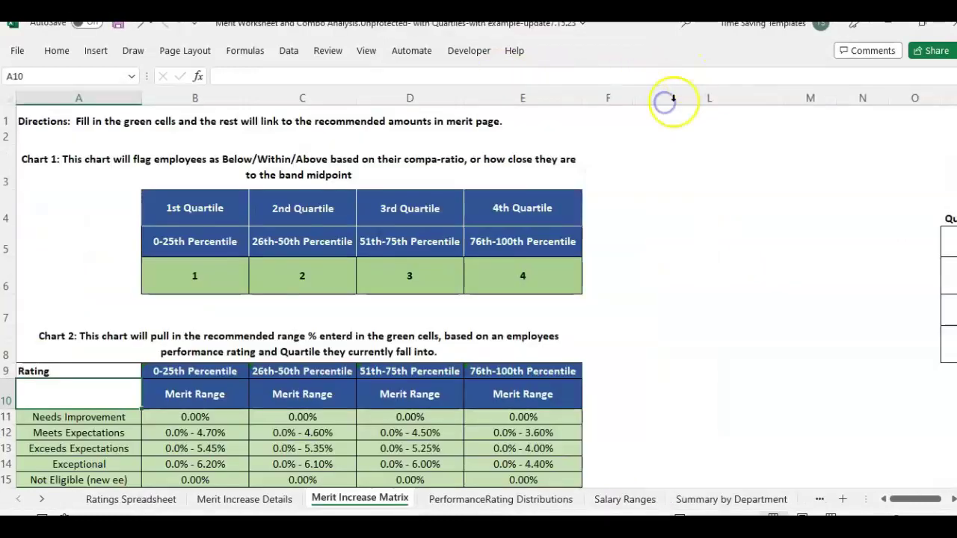
pyautogui.click(199, 245)
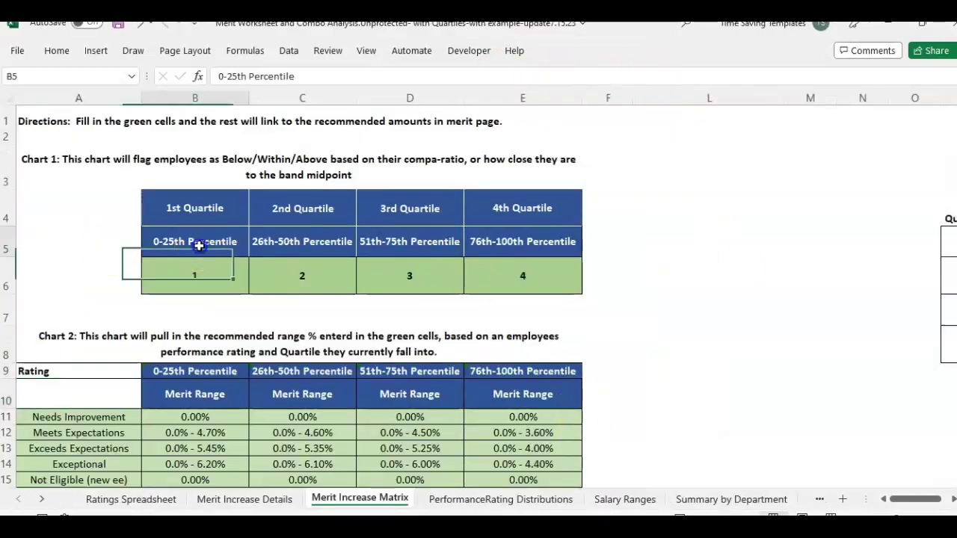
pyautogui.click(320, 239)
pyautogui.click(442, 240)
pyautogui.click(500, 240)
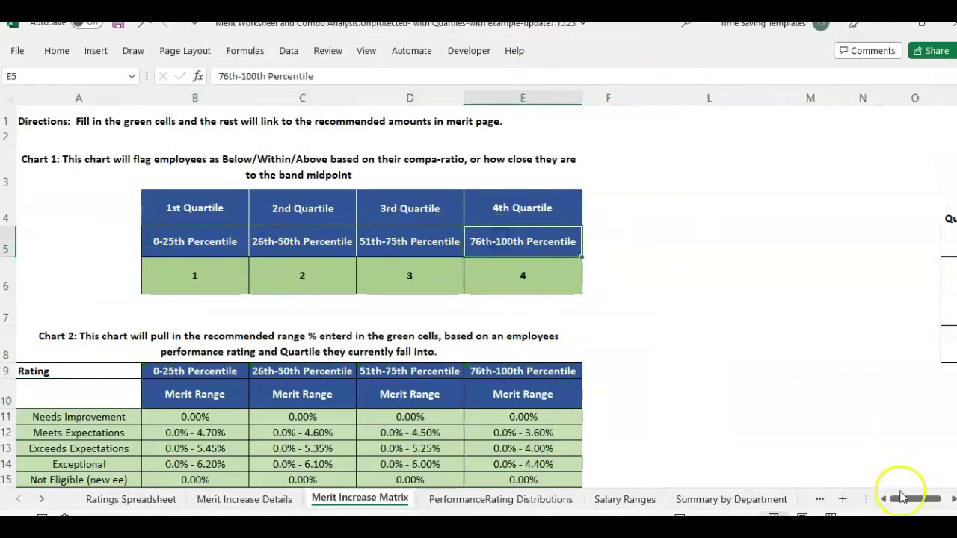
# Copy the Quartiles/Percentiles table (P4:Q8) from the Merit Increase Matrix sheet and paste it at N6 of the Sales Quota workbook's Summary sheet
pyautogui.moveTo(901, 497); pyautogui.dragTo(909, 497)
pyautogui.moveTo(857, 203); pyautogui.dragTo(722, 346)
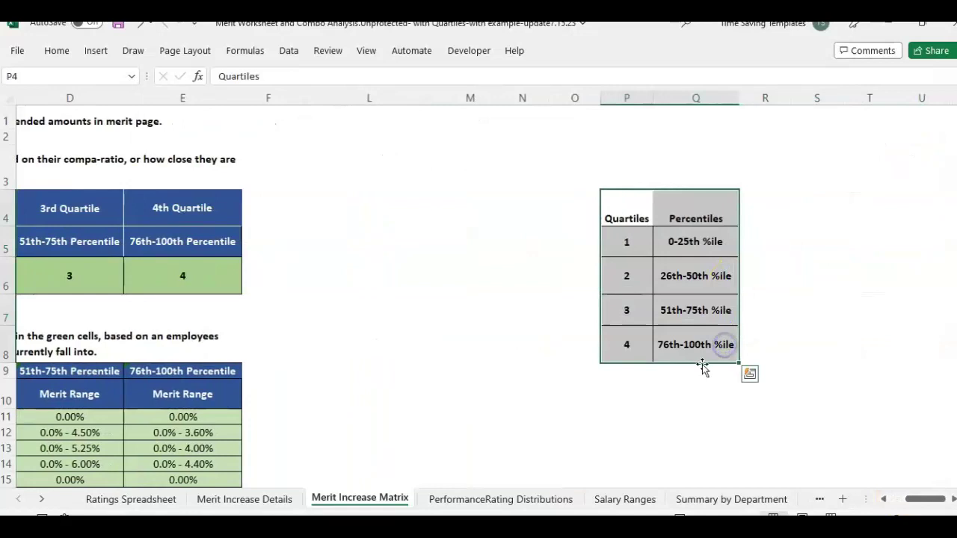
pyautogui.hotkey('ctrl', 'c')
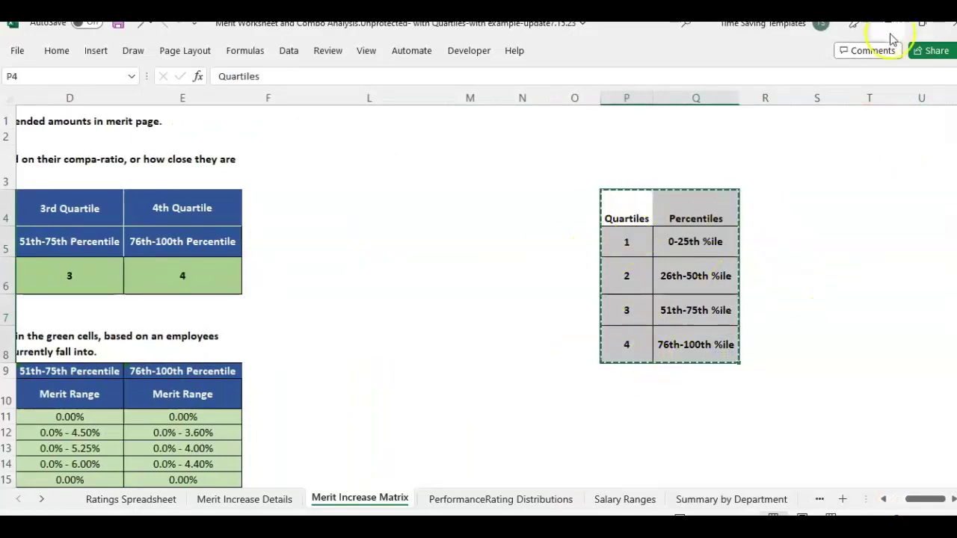
pyautogui.click(891, 28)
pyautogui.click(469, 263)
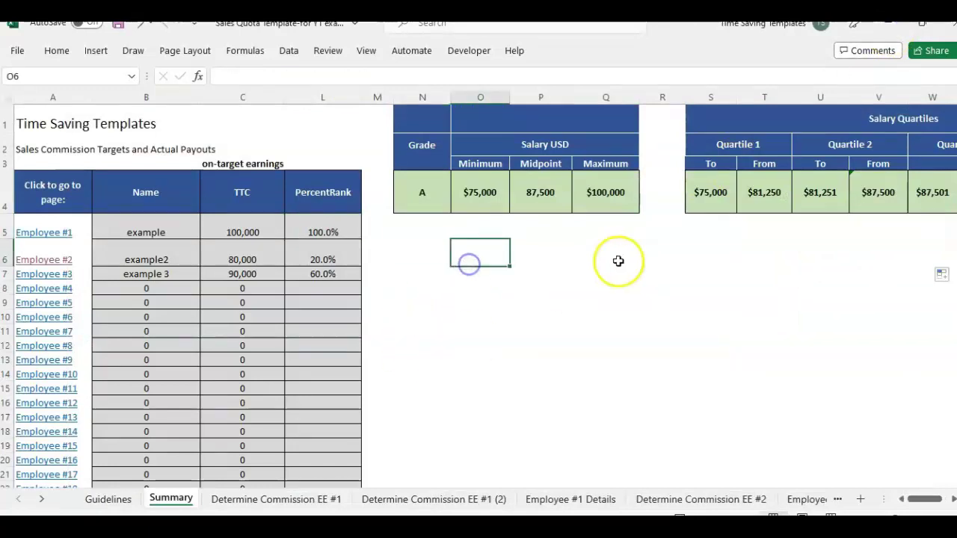
pyautogui.click(440, 250)
pyautogui.hotkey('ctrl', 'v')
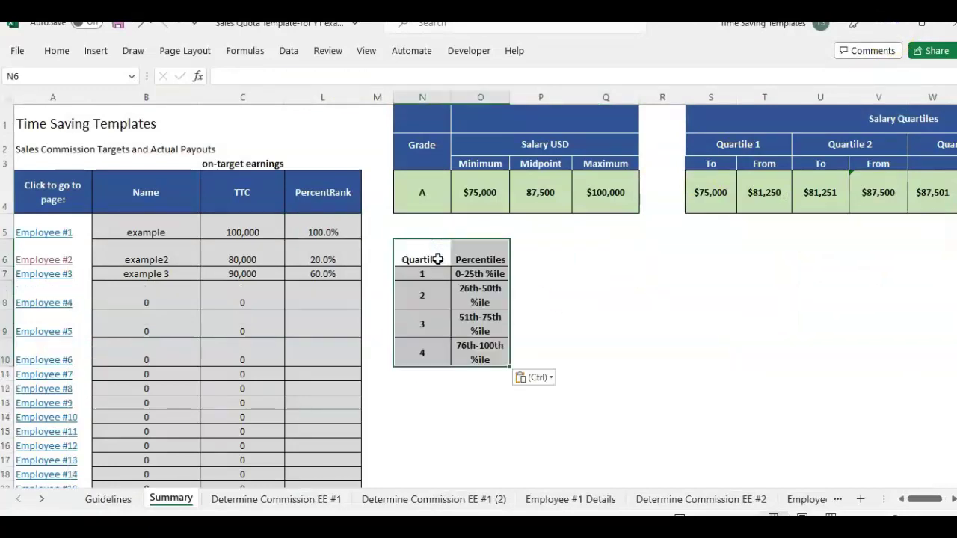
# Increase the height of row 7 and check the first and last percentile bands in the pasted table
pyautogui.click(470, 260)
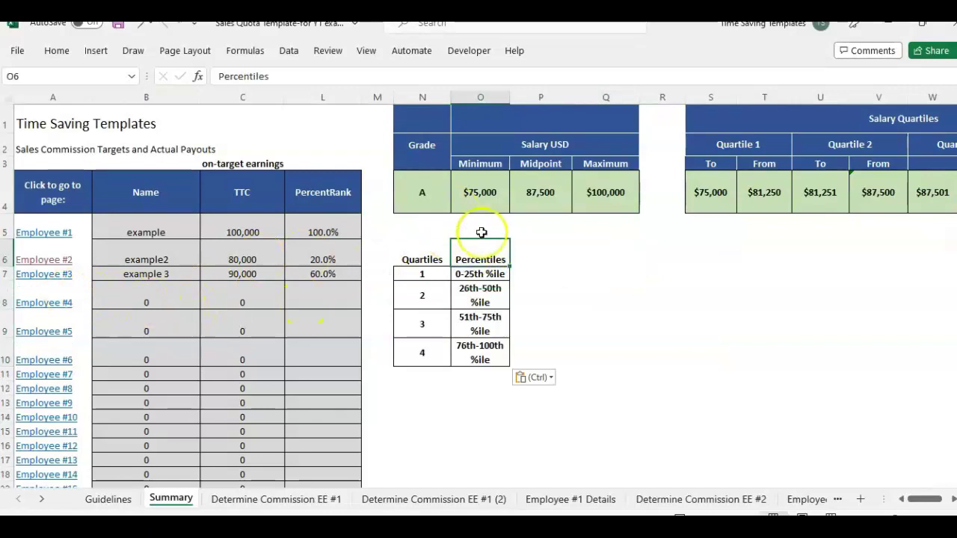
pyautogui.moveTo(11, 282); pyautogui.dragTo(13, 299)
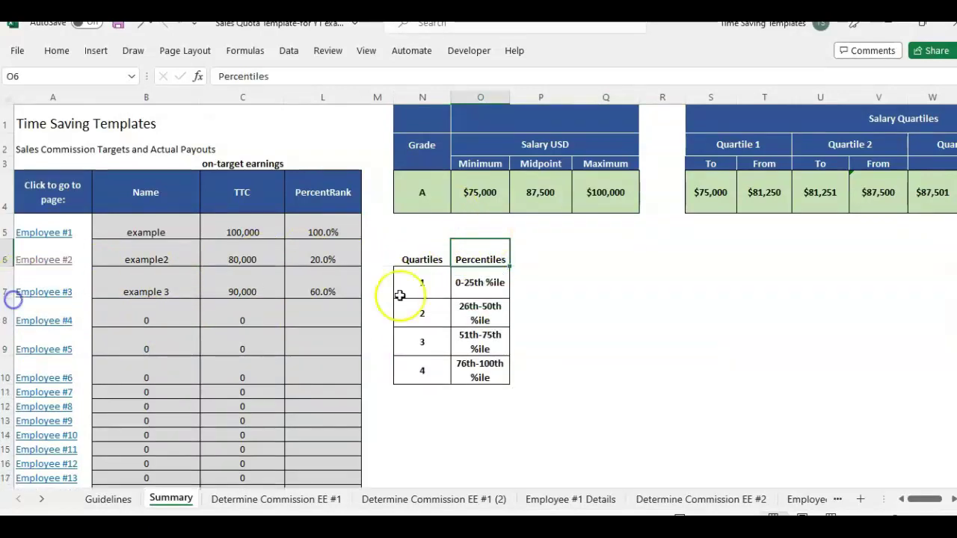
pyautogui.click(493, 281)
pyautogui.click(491, 367)
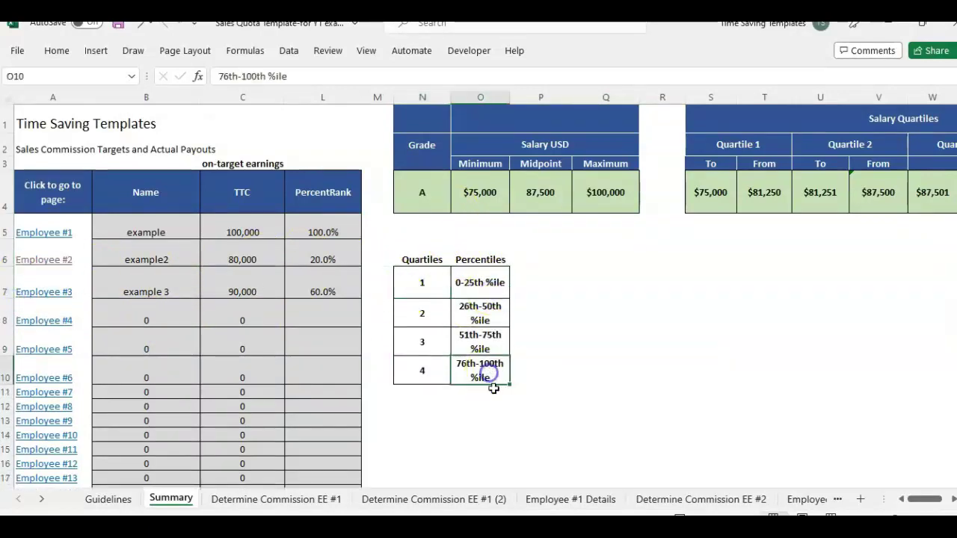
# Insert a new column M after the PercentRank column and enter the header "Quartile" in M4
pyautogui.click(375, 98)
pyautogui.rightClick(376, 98)
pyautogui.click(447, 246)
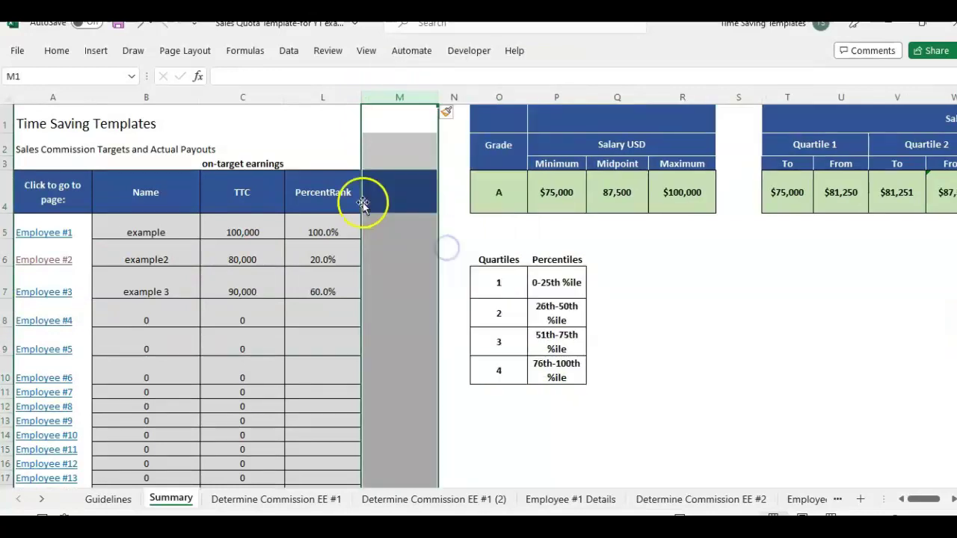
pyautogui.click(399, 194)
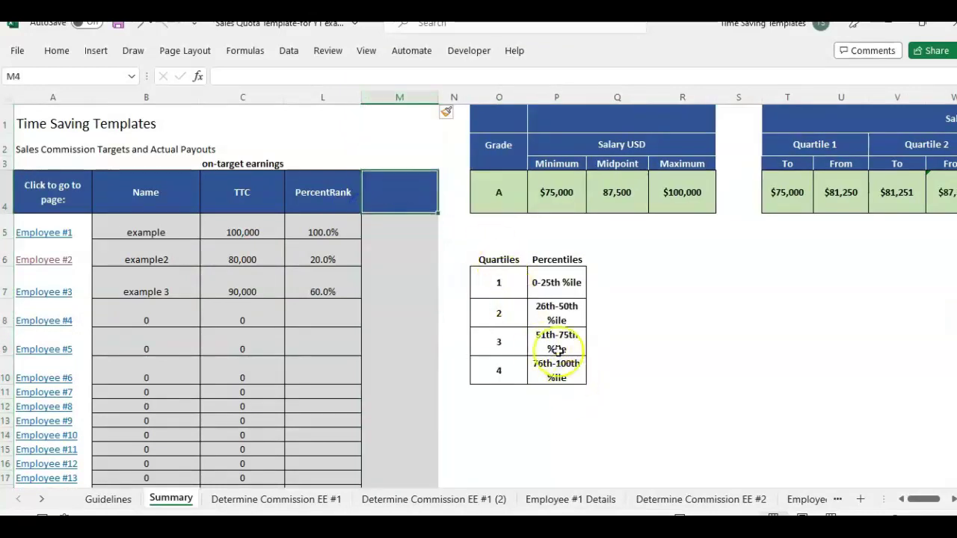
pyautogui.write('Quartile')
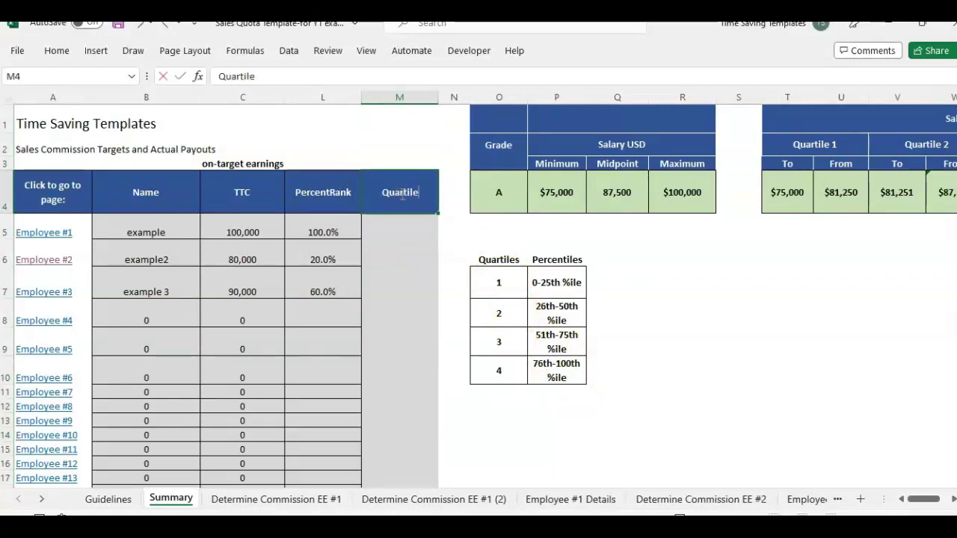
pyautogui.press('Return')
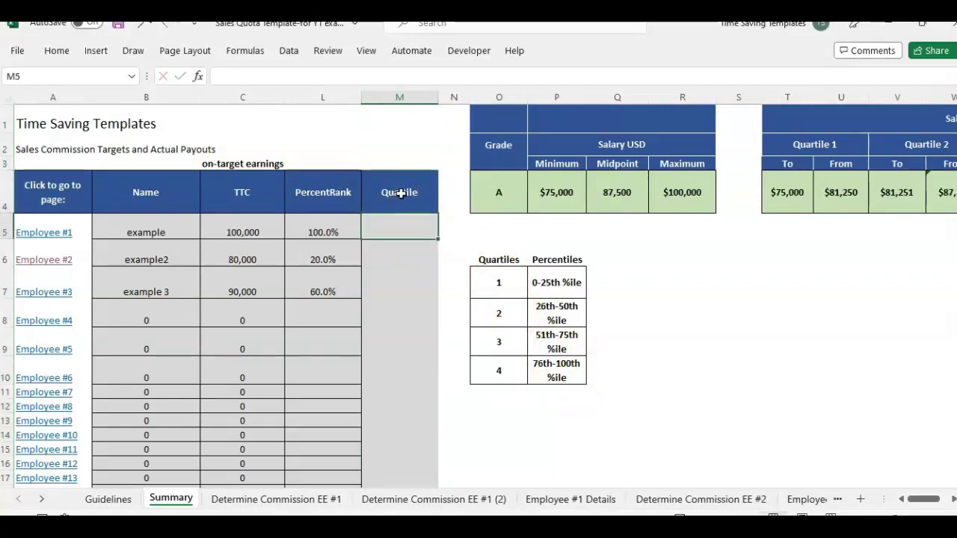
pyautogui.press('Left')
pyautogui.press('Right')
pyautogui.write('1')
pyautogui.press('Return')
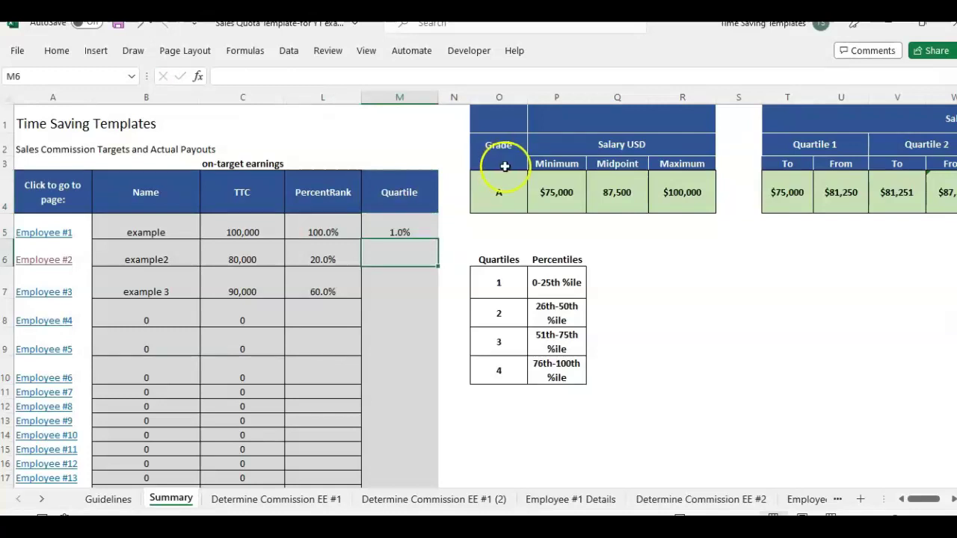
# Set Employee #1's quartile in M5 to 4, following the percentile bands table
pyautogui.click(332, 257)
pyautogui.click(383, 258)
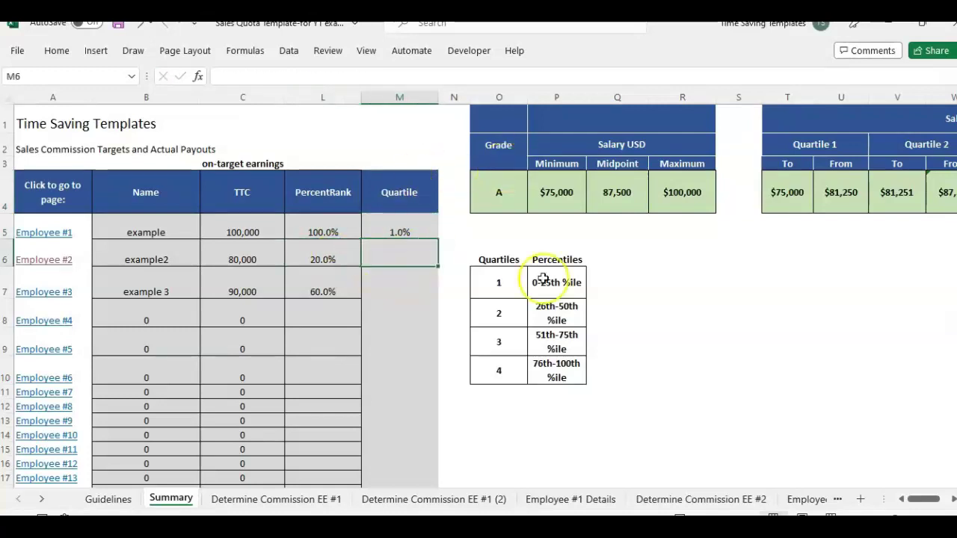
pyautogui.press('Up')
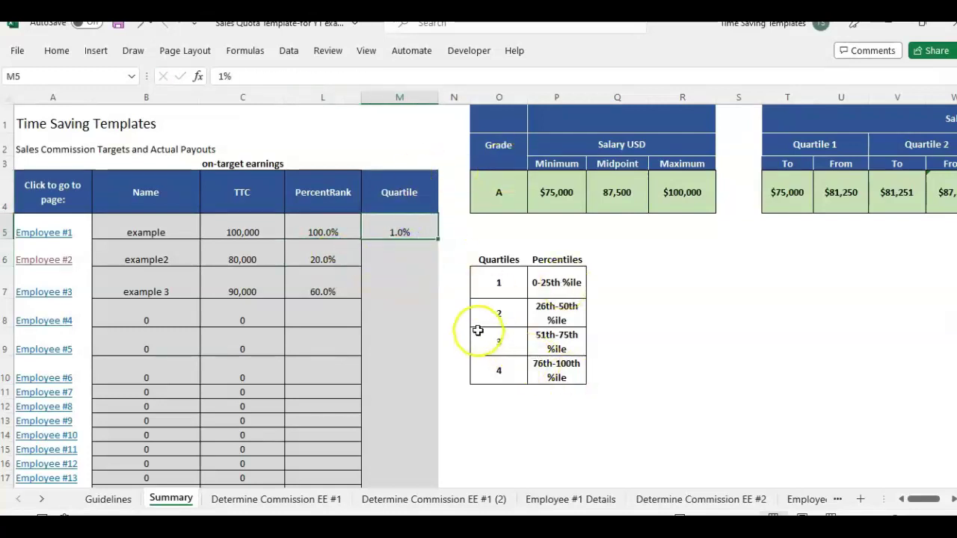
pyautogui.write('4')
pyautogui.press('Return')
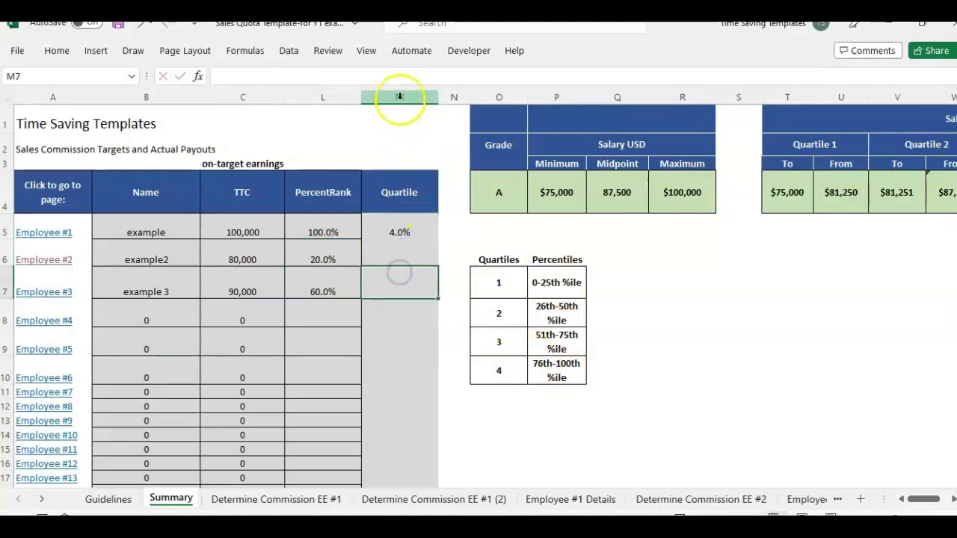
# Format the whole Quartile column M as Number with 0 decimal places
pyautogui.click(399, 97)
pyautogui.hotkey('ctrl', '1')
pyautogui.click(304, 194)
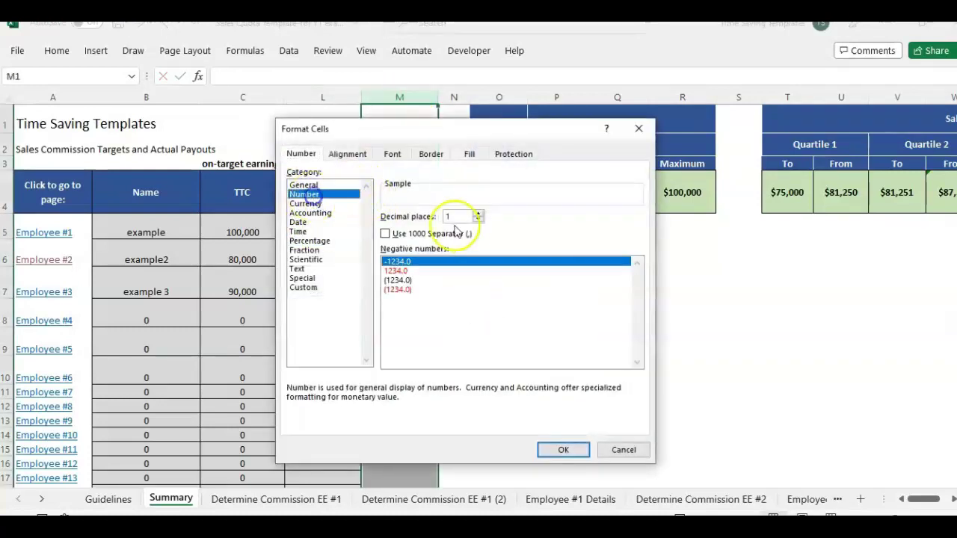
pyautogui.click(478, 219)
pyautogui.press('Return')
# Enter quartile 1 for Employee #2 in M6 and quartile 3 for Employee #3 in M7, matching their PercentRank to the percentile bands
pyautogui.click(403, 254)
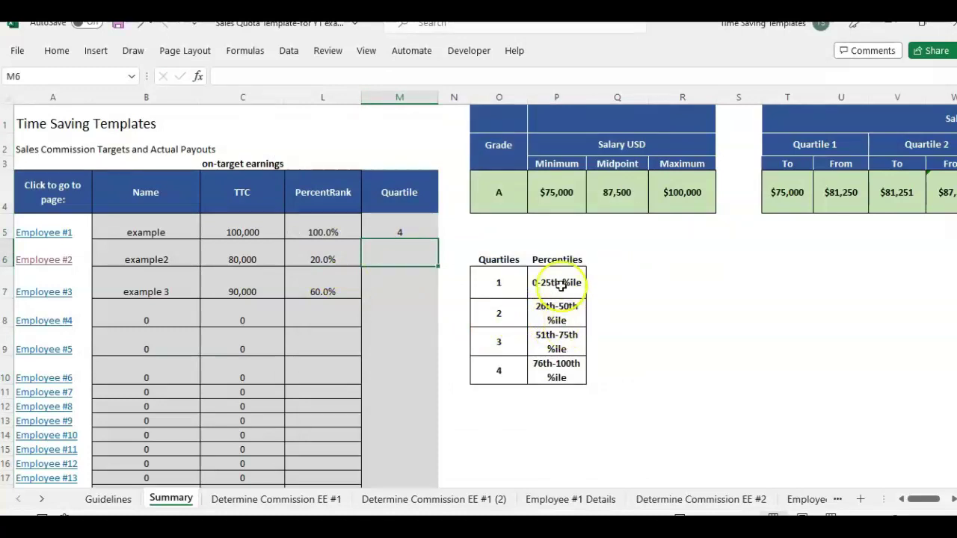
pyautogui.write('1')
pyautogui.press('Return')
pyautogui.click(338, 285)
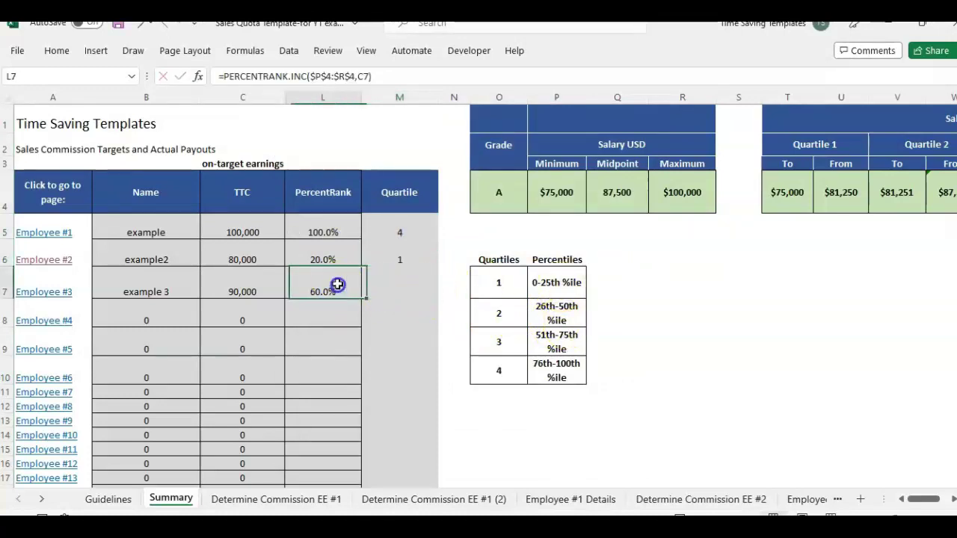
pyautogui.click(552, 347)
pyautogui.click(409, 268)
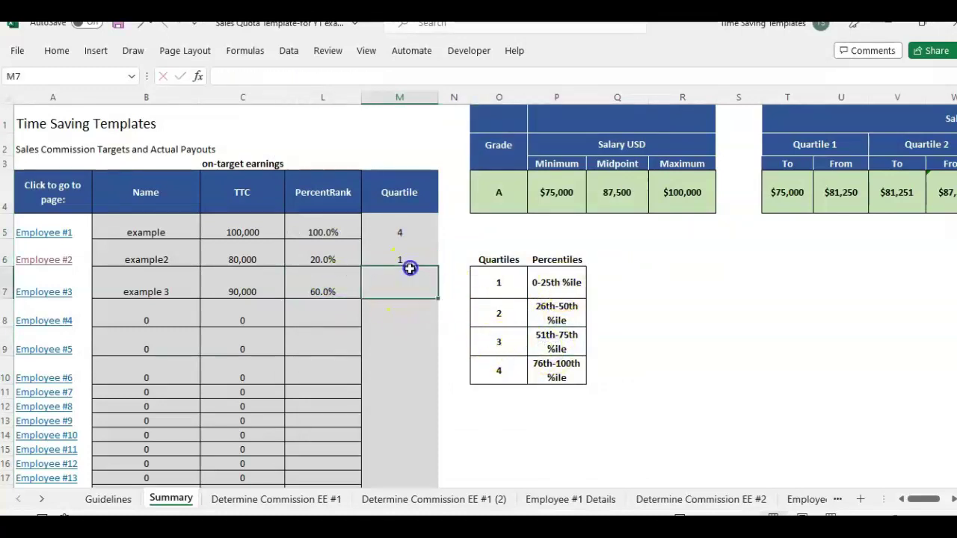
pyautogui.write('3')
pyautogui.click(535, 351)
# Add cell borders down the Quartile column so it matches the neighbouring PercentRank column
pyautogui.click(391, 218)
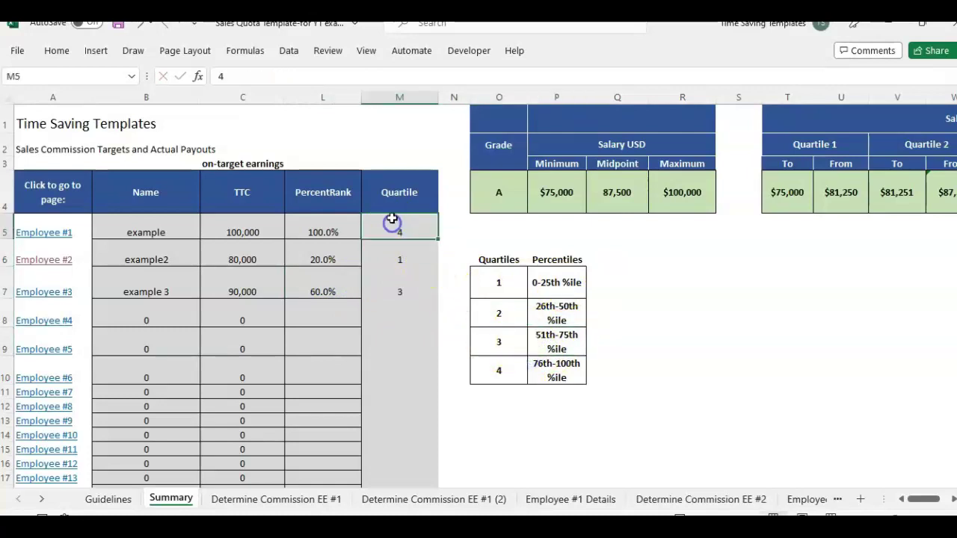
pyautogui.click(402, 200)
pyautogui.moveTo(402, 200); pyautogui.dragTo(408, 479)
pyautogui.click(399, 144)
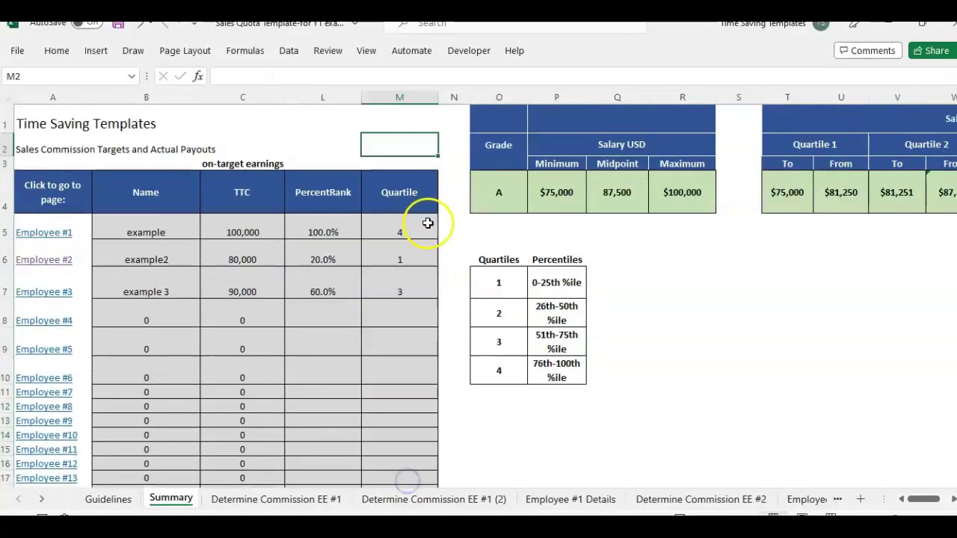
# Start an IFS function in N5 whose first condition C5<U4 returns "Quartile 1"
pyautogui.click(377, 219)
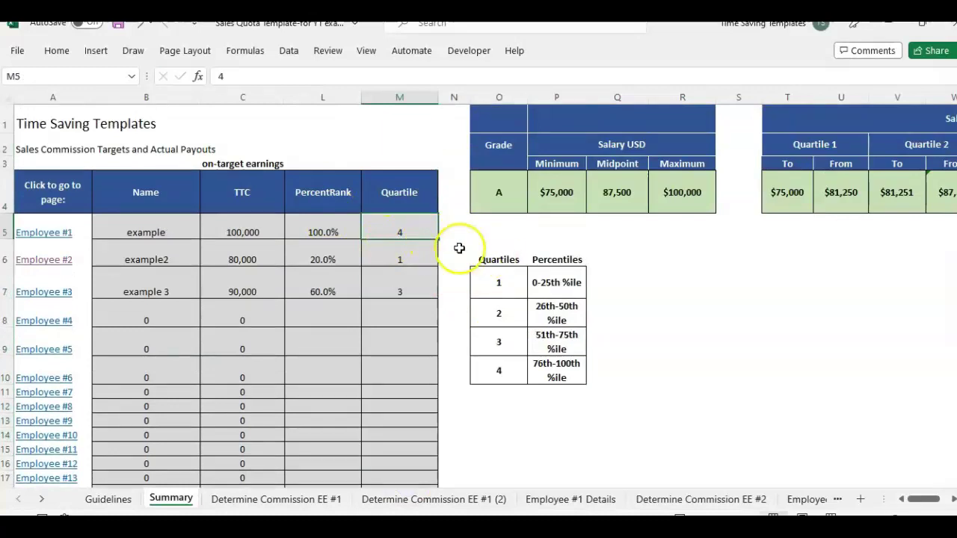
pyautogui.press('Right')
pyautogui.click(197, 77)
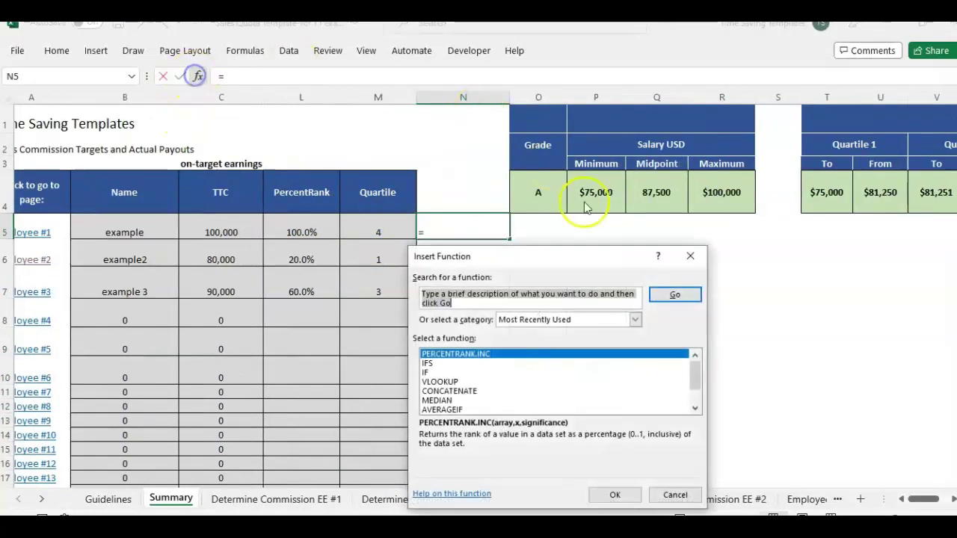
pyautogui.click(611, 499)
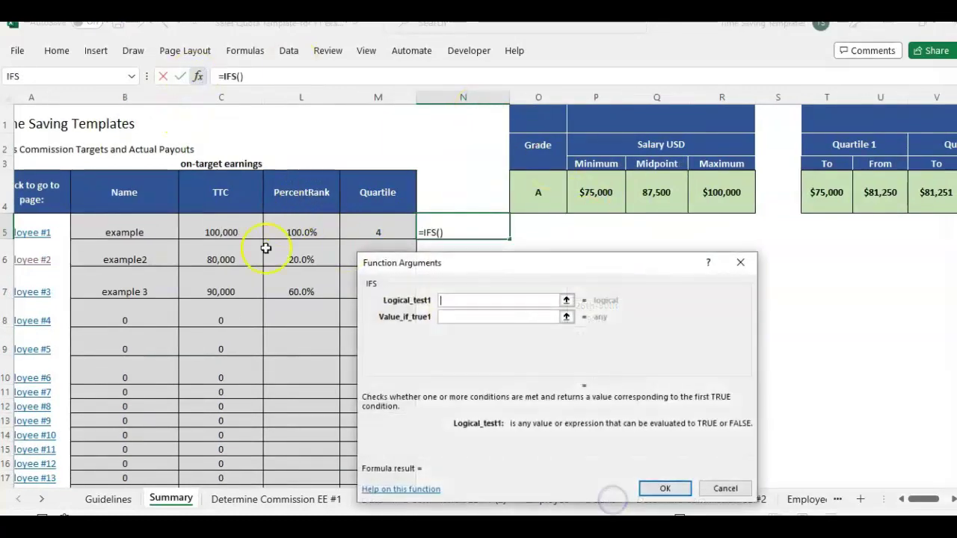
pyautogui.click(247, 228)
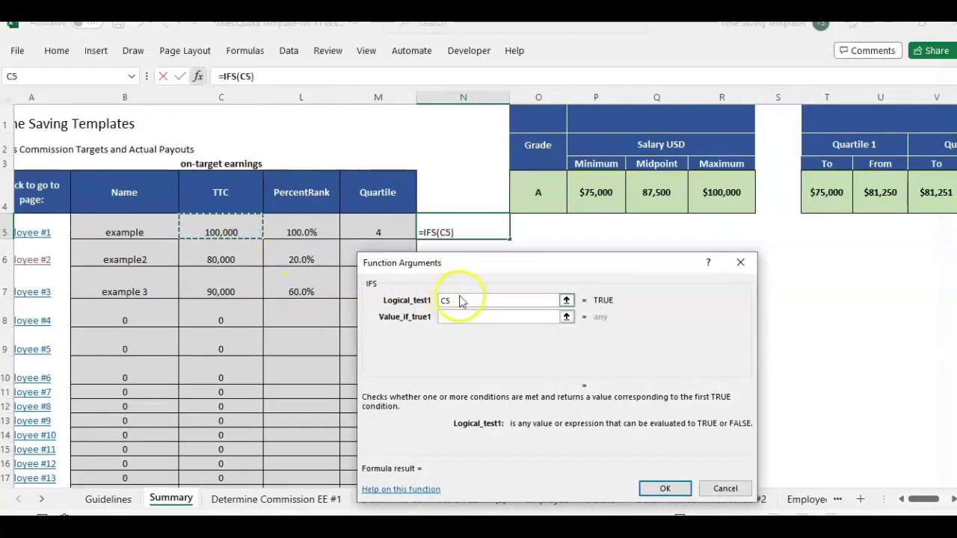
pyautogui.write('<')
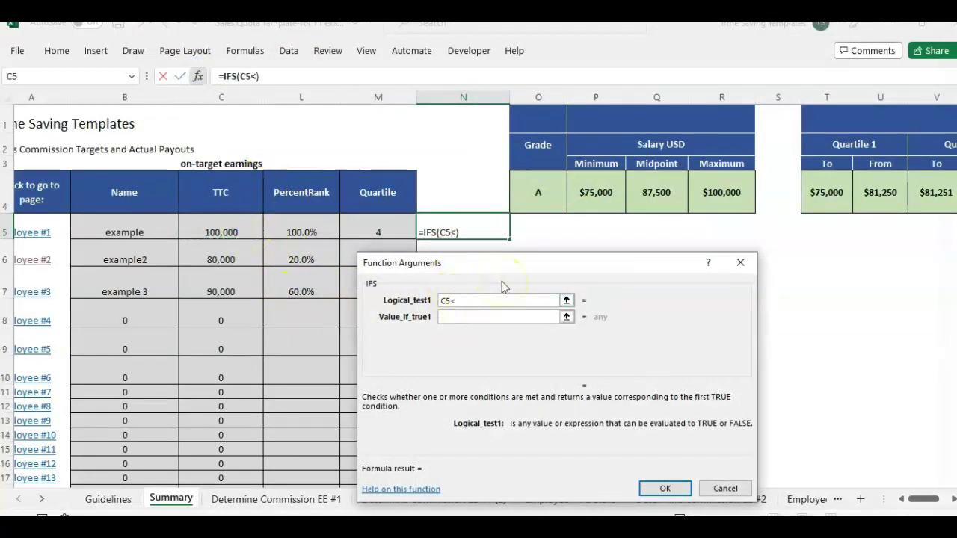
pyautogui.click(884, 194)
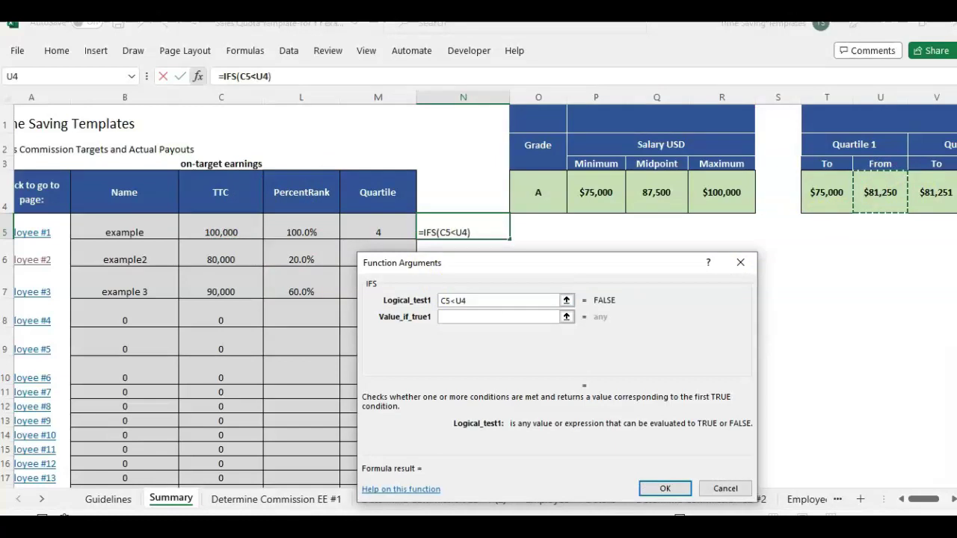
pyautogui.click(486, 317)
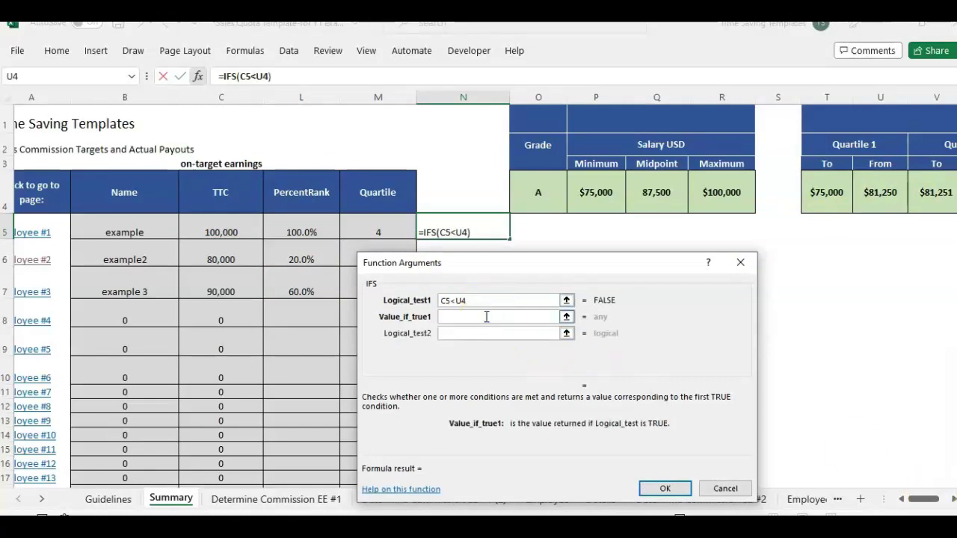
pyautogui.write('Quart')
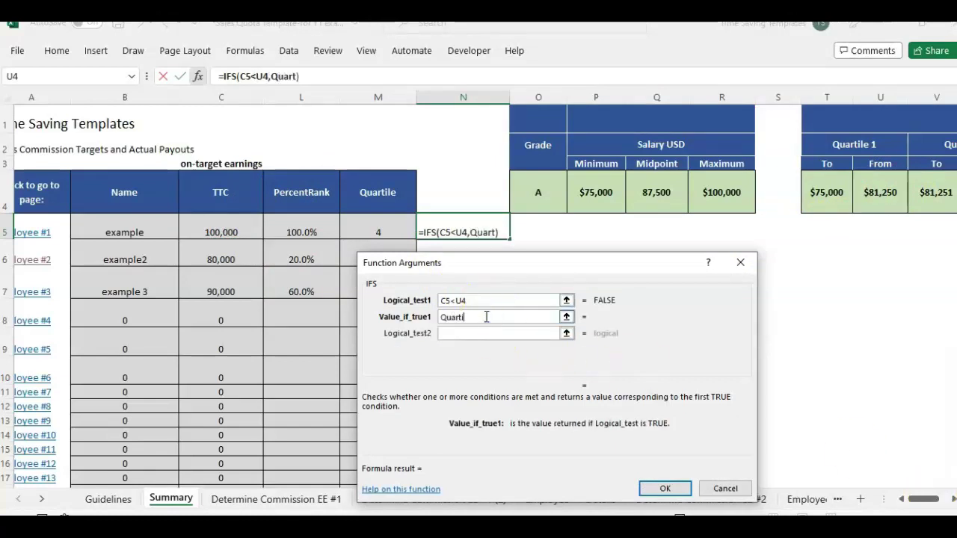
pyautogui.write('ile 1')
pyautogui.press('Tab')
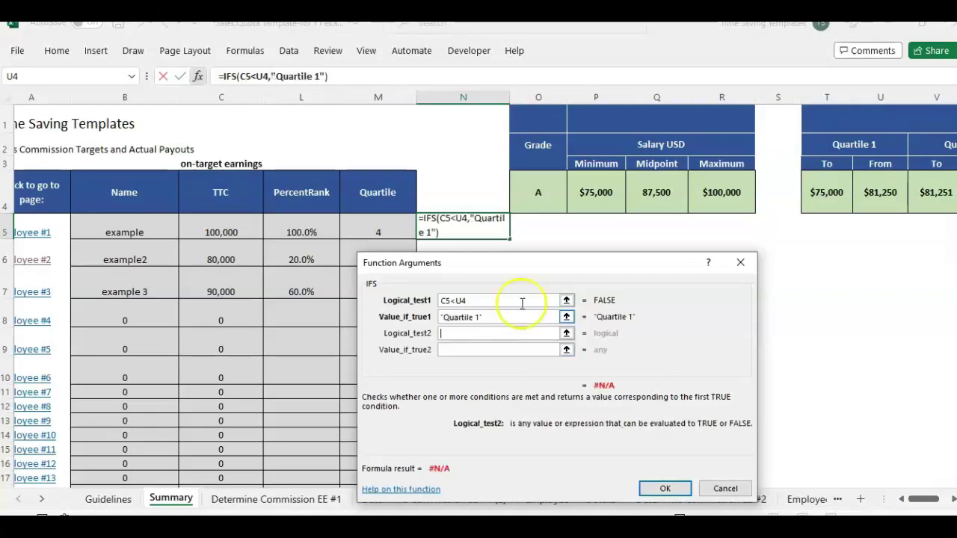
# Add a second condition to the IFS function, C5<W4, that returns "Quartile 2"
pyautogui.click(200, 218)
pyautogui.write('<')
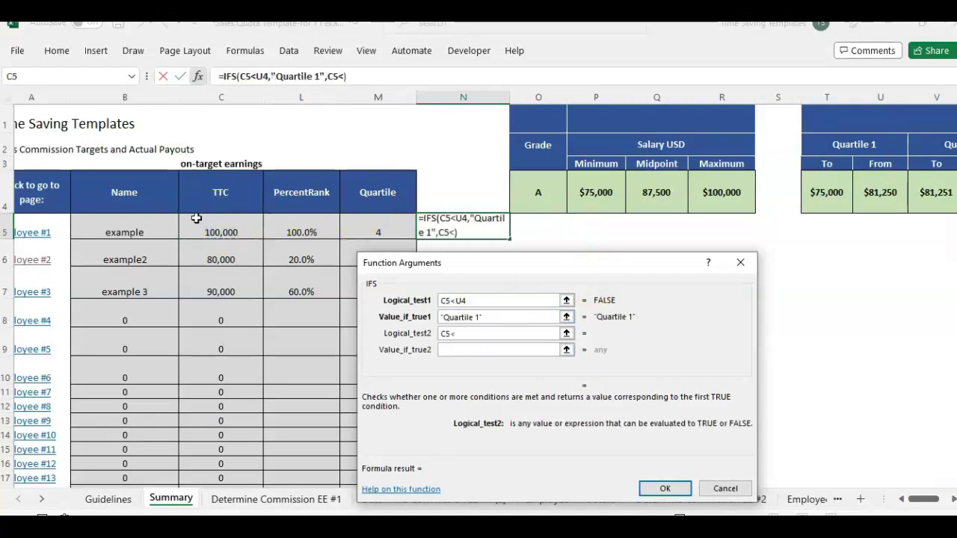
pyautogui.click(953, 499)
pyautogui.click(729, 180)
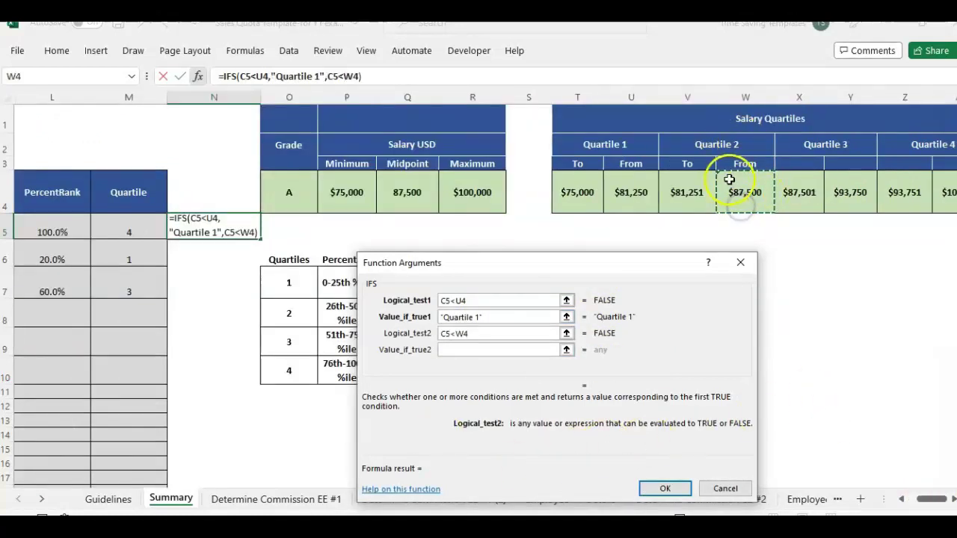
pyautogui.click(512, 350)
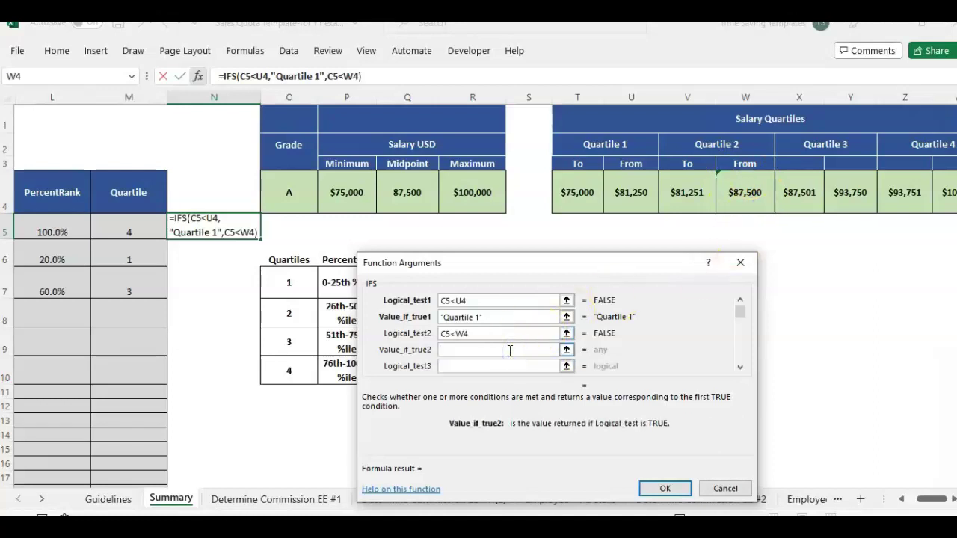
pyautogui.write('Quartile 2')
pyautogui.press('Tab')
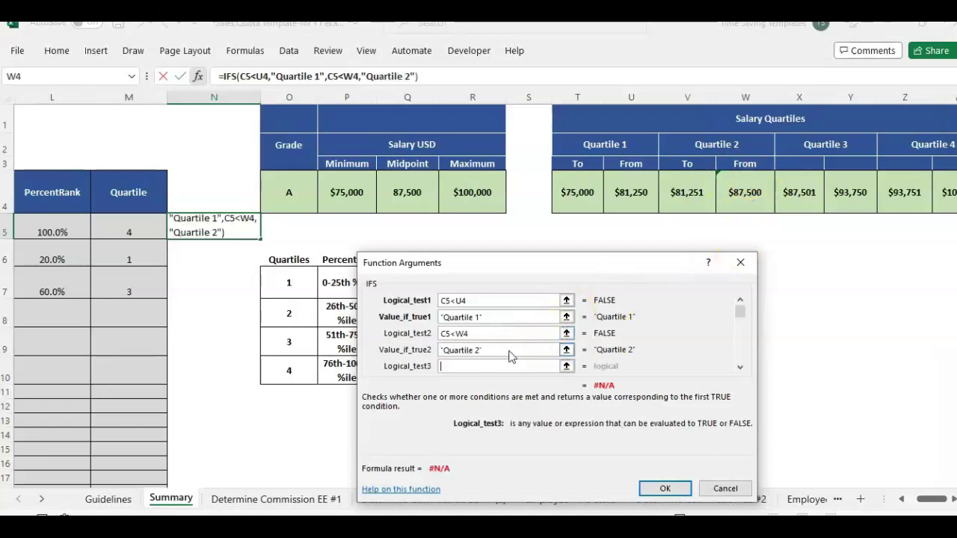
# Add a third condition to the IFS function, C5<Y4, that returns "Quartile 3"
pyautogui.moveTo(482, 333); pyautogui.dragTo(440, 333)
pyautogui.hotkey('ctrl', 'c')
pyautogui.click(471, 366)
pyautogui.hotkey('ctrl', 'v')
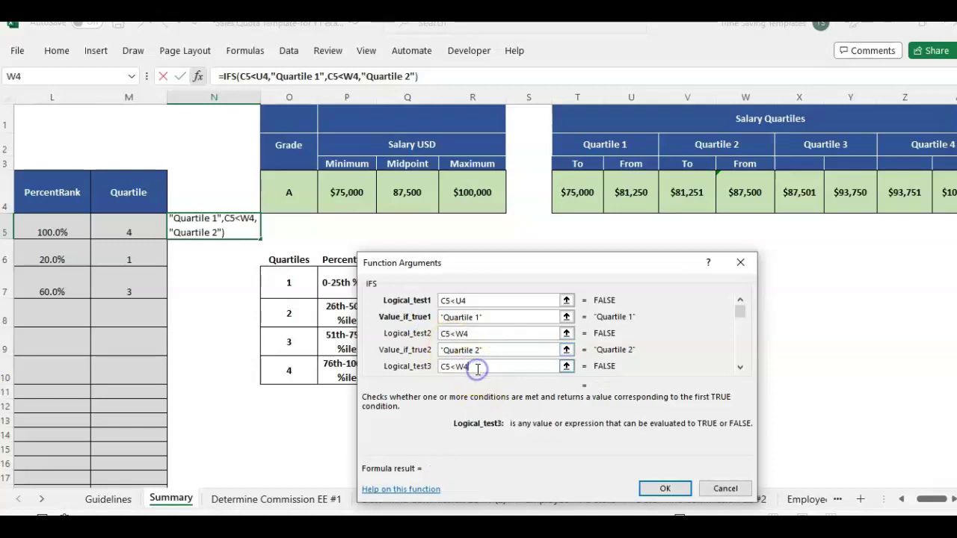
pyautogui.click(463, 366)
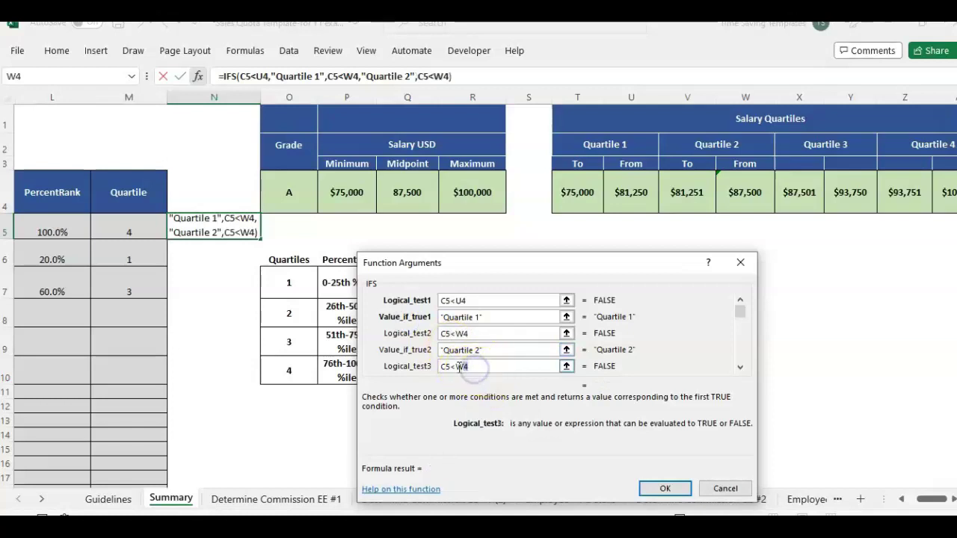
pyautogui.click(850, 192)
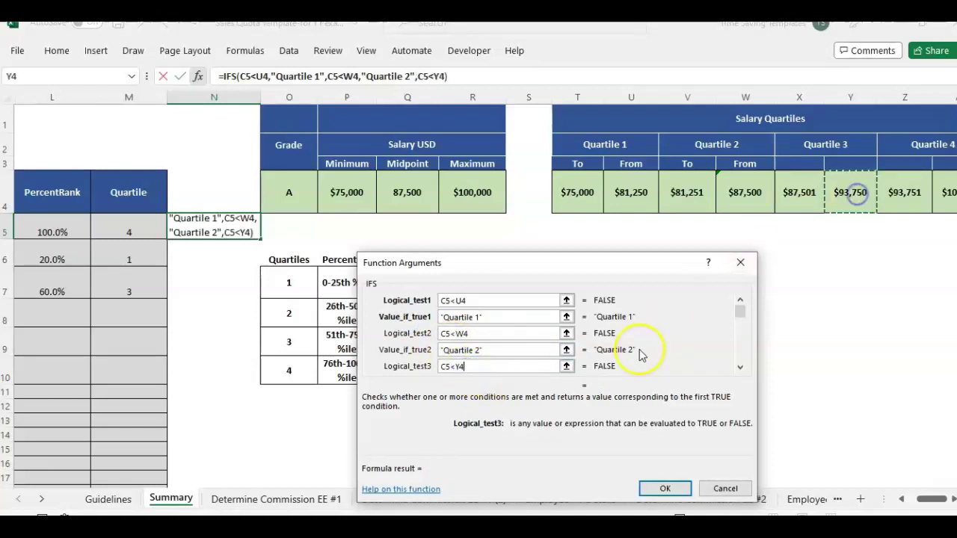
pyautogui.press('Tab')
pyautogui.write('Quar')
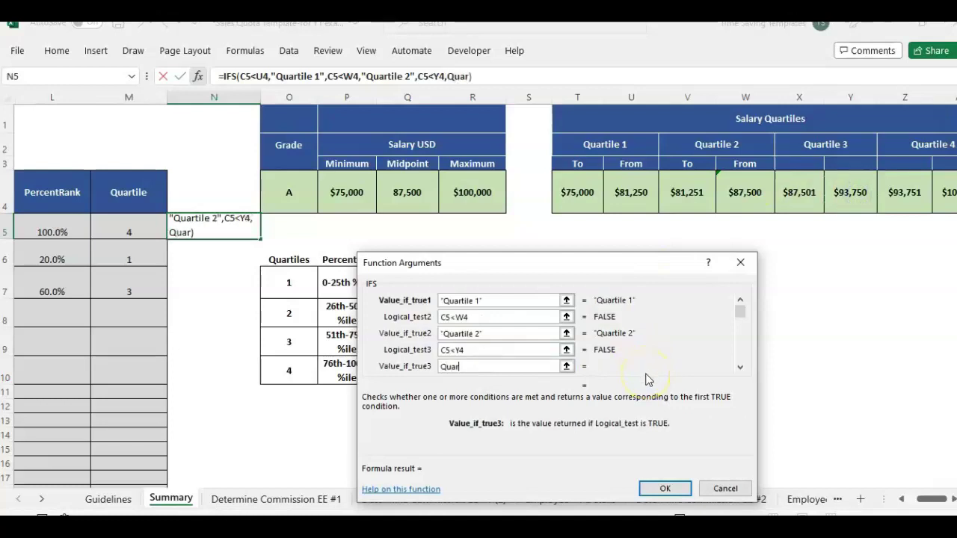
pyautogui.write('tile 3')
# Add a fourth condition, C5<AA4, that returns "Quartile 4", and enter the IFS formula in N5
pyautogui.press('Tab')
pyautogui.write('C5<')
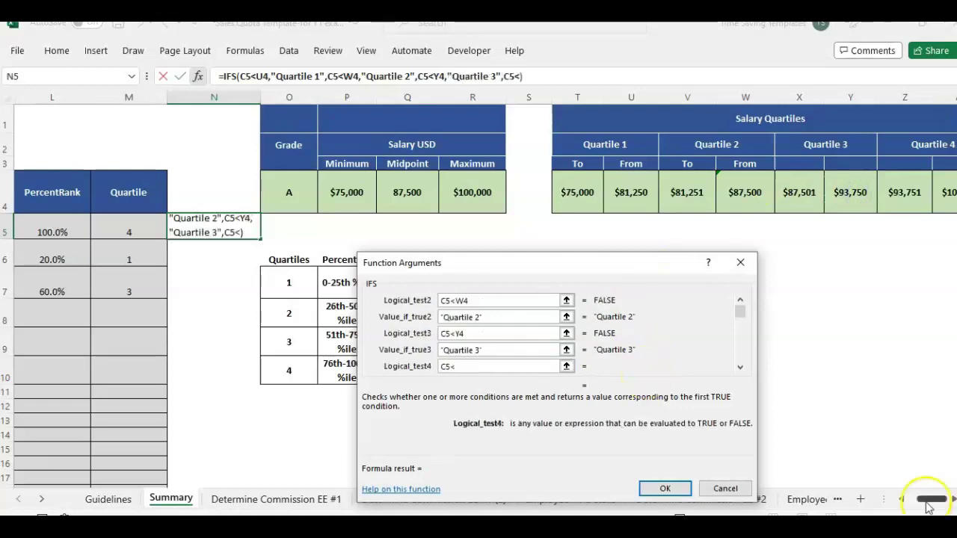
pyautogui.hscroll(1, 933, 498)
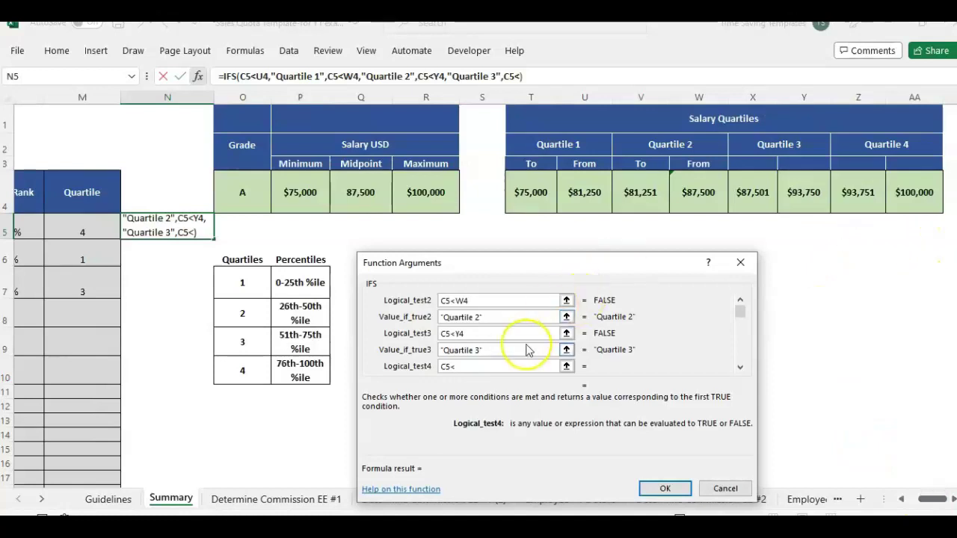
pyautogui.write('AA4')
pyautogui.press('Tab')
pyautogui.click(496, 366)
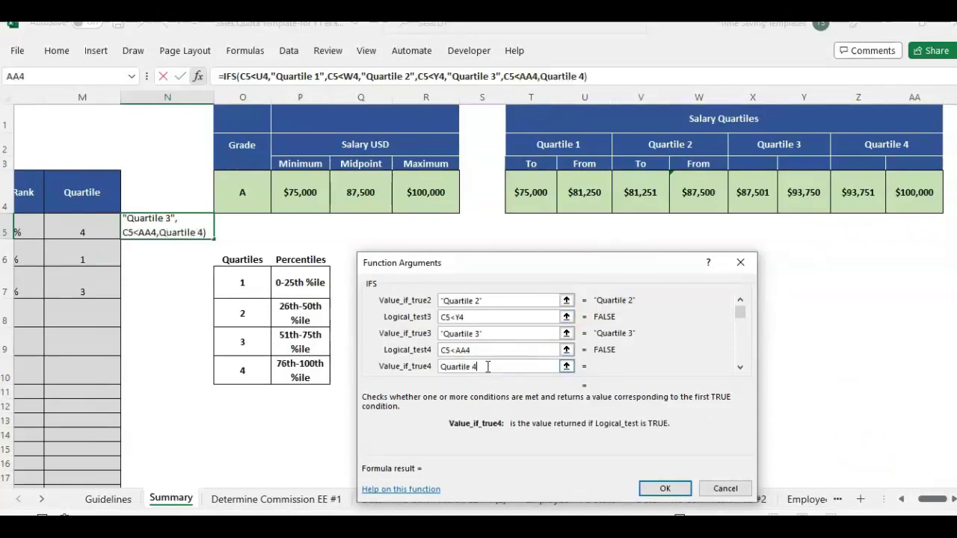
pyautogui.press('Return')
# Fill the IFS formula from N5 down to N7 and try to make its U4 reference absolute
pyautogui.hscroll(-3, 505, 168)
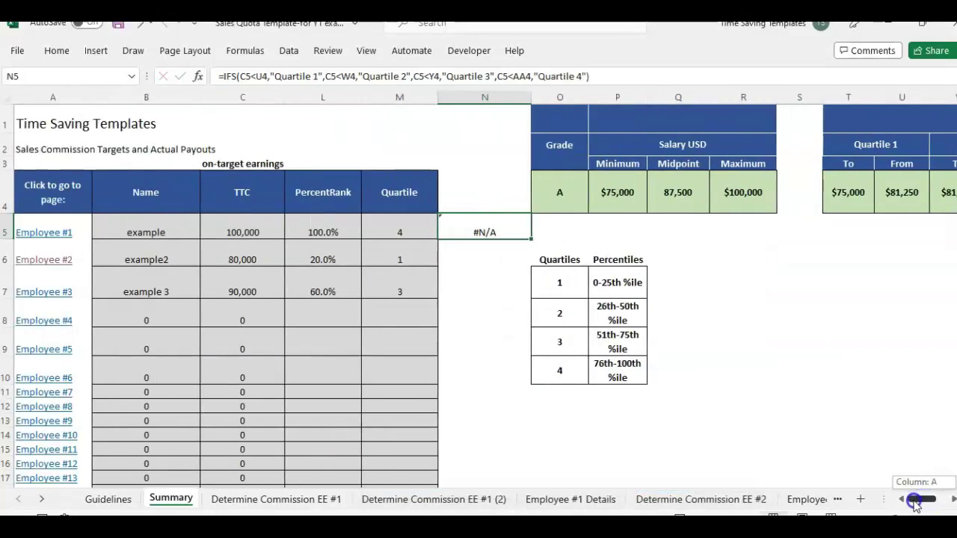
pyautogui.click(262, 75)
pyautogui.click(236, 49)
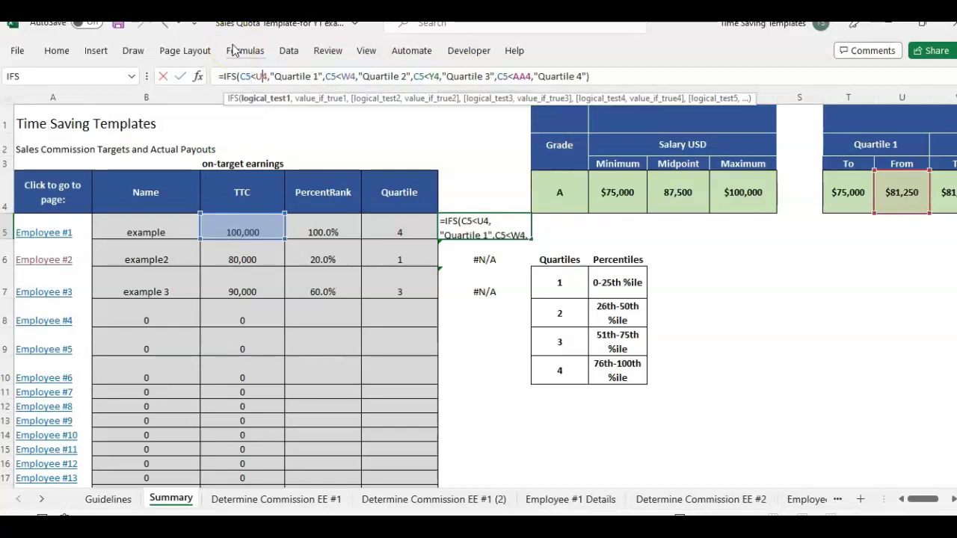
pyautogui.press('F4')
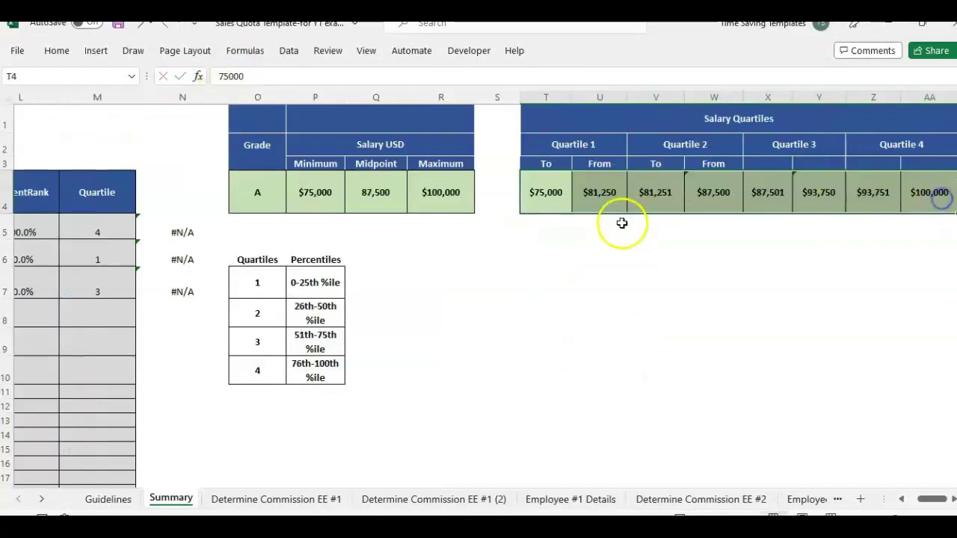
# Copy the salary quartile limits in T4:AA4 into rows 5, 6 and 7 without the green fill
pyautogui.hotkey('ctrl', 'c')
pyautogui.click(535, 230)
pyautogui.rightClick(535, 230)
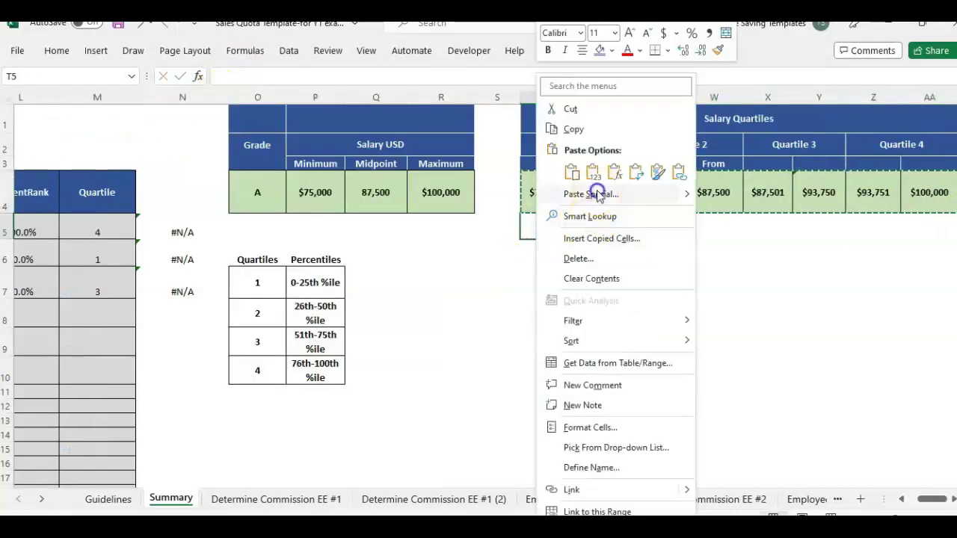
pyautogui.click(598, 192)
pyautogui.click(660, 193)
pyautogui.click(655, 304)
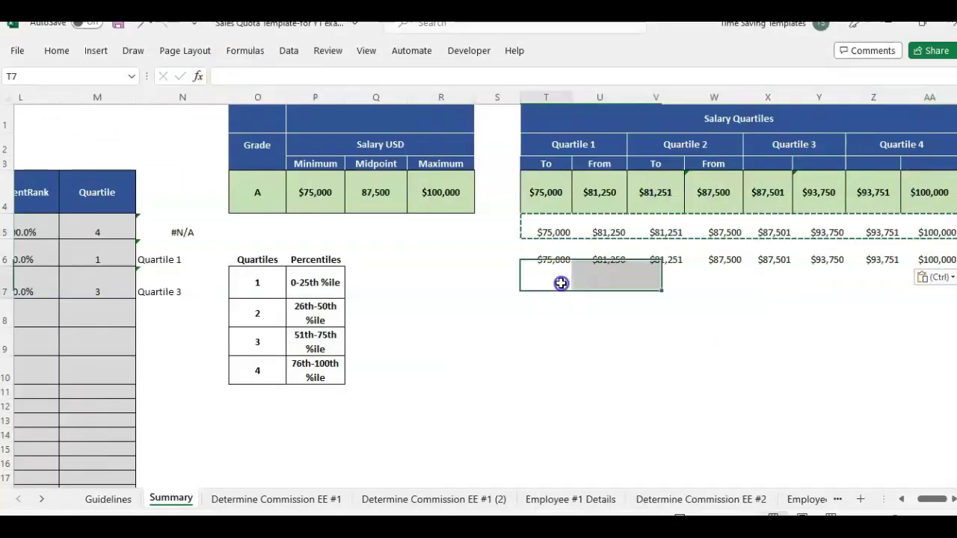
pyautogui.click(560, 276)
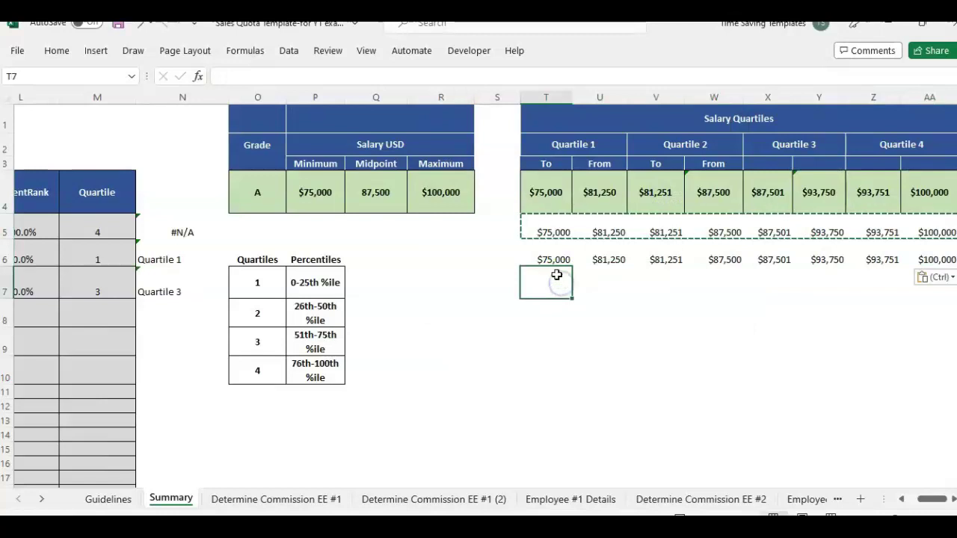
pyautogui.hotkey('ctrl', 'v')
# Change the fourth condition of the IFS formula in N5 to C5<=AA4
pyautogui.click(179, 233)
pyautogui.hscroll(-3, 455, 207)
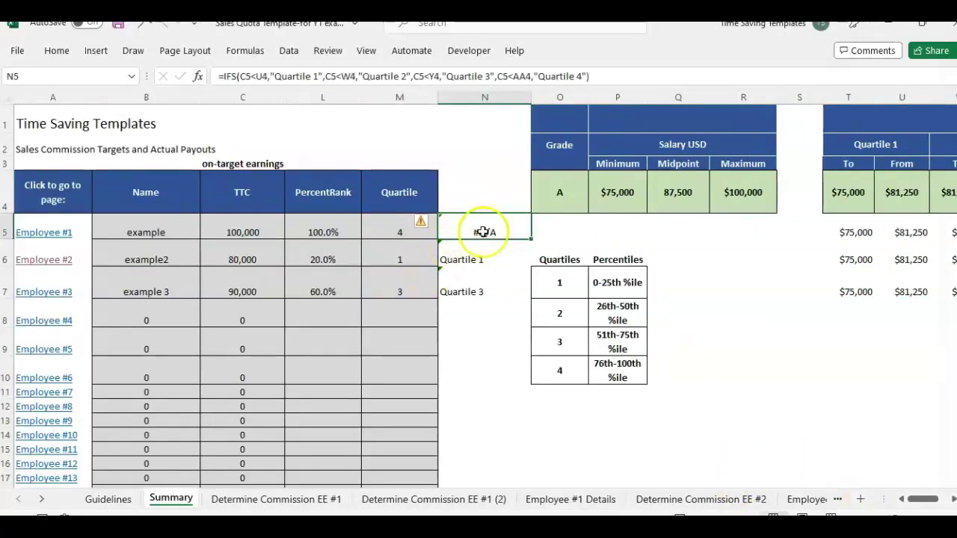
pyautogui.click(514, 75)
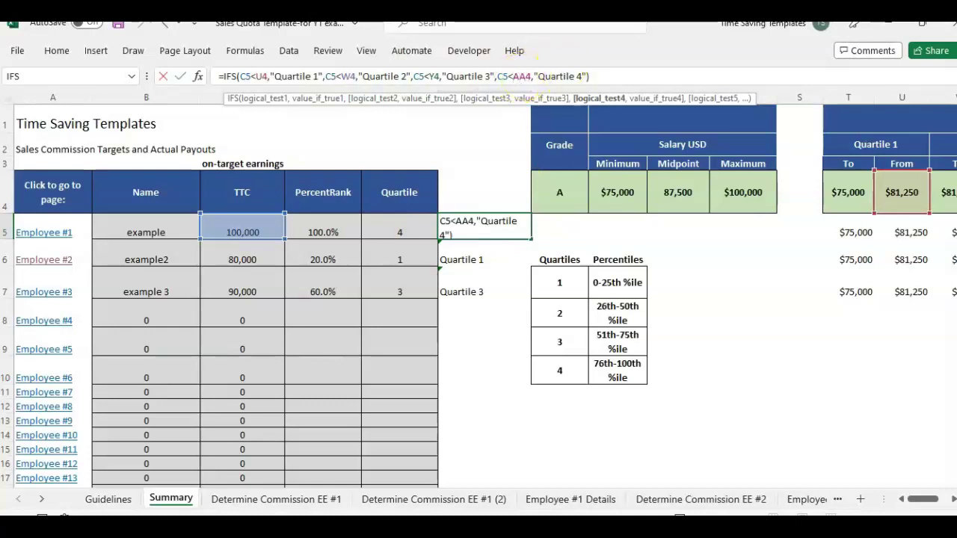
pyautogui.write('=')
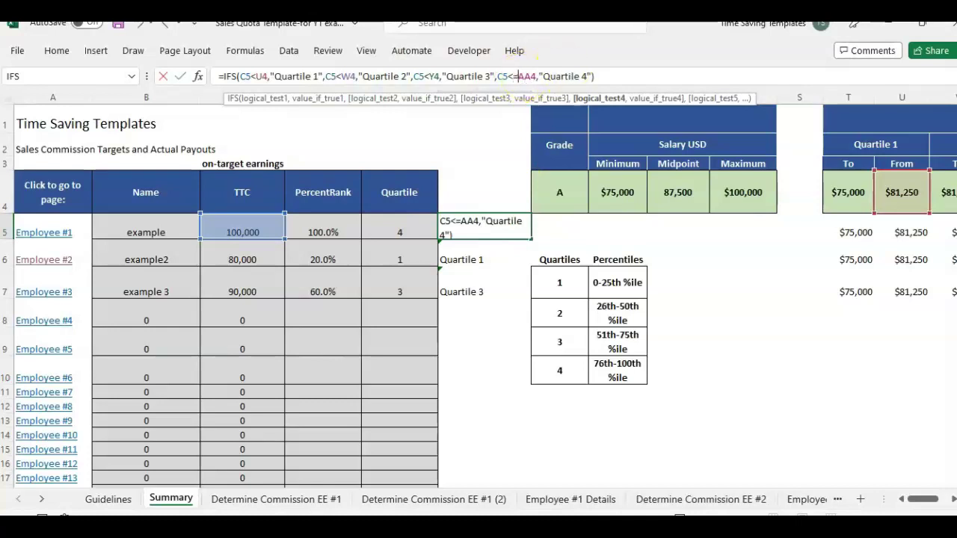
pyautogui.press('Return')
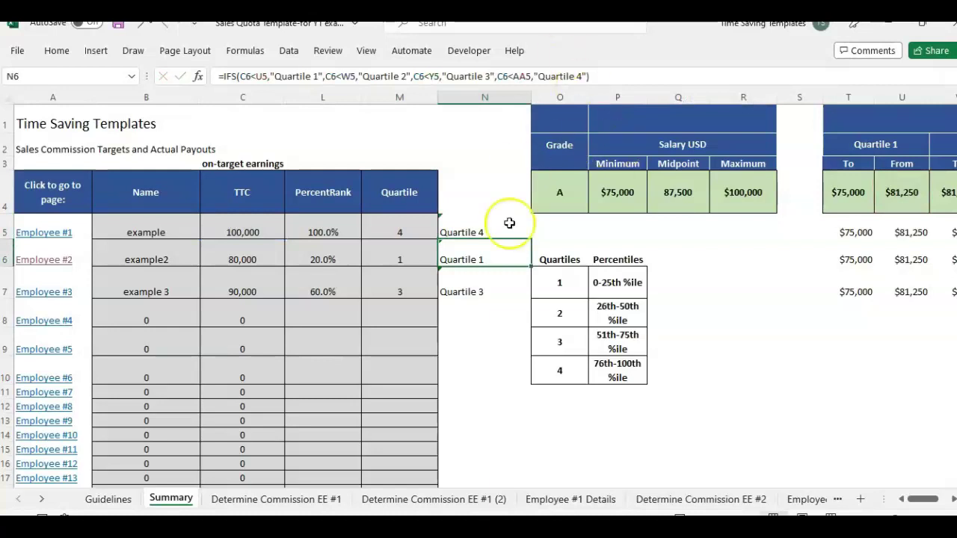
# Insert a blank column O before the Grade column, beside the IFS quartile results
pyautogui.moveTo(495, 219); pyautogui.dragTo(495, 286)
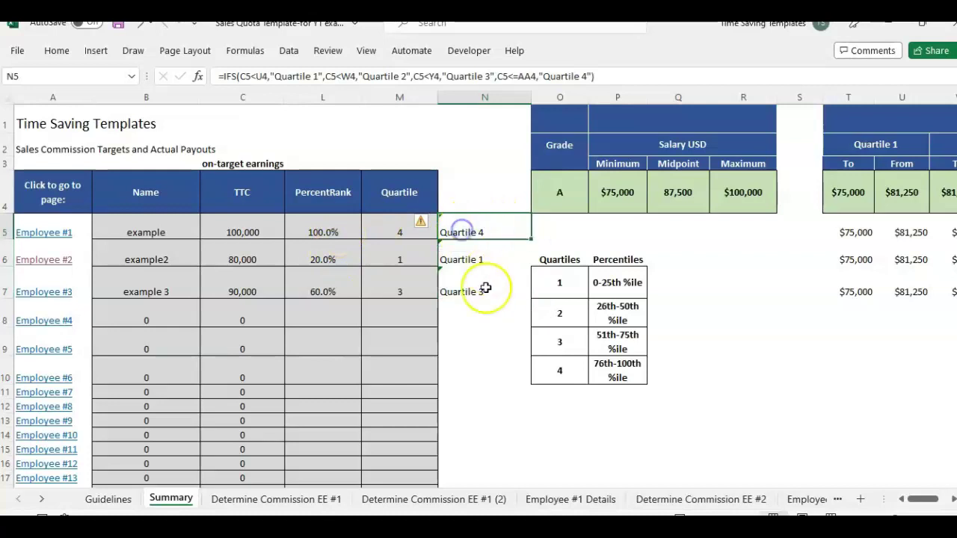
pyautogui.click(487, 288)
pyautogui.click(356, 223)
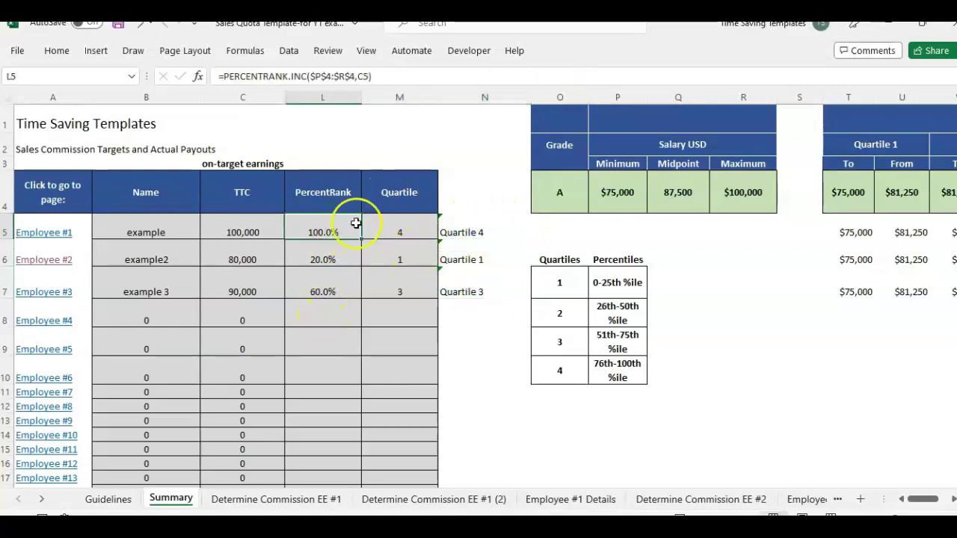
pyautogui.rightClick(553, 99)
pyautogui.click(592, 244)
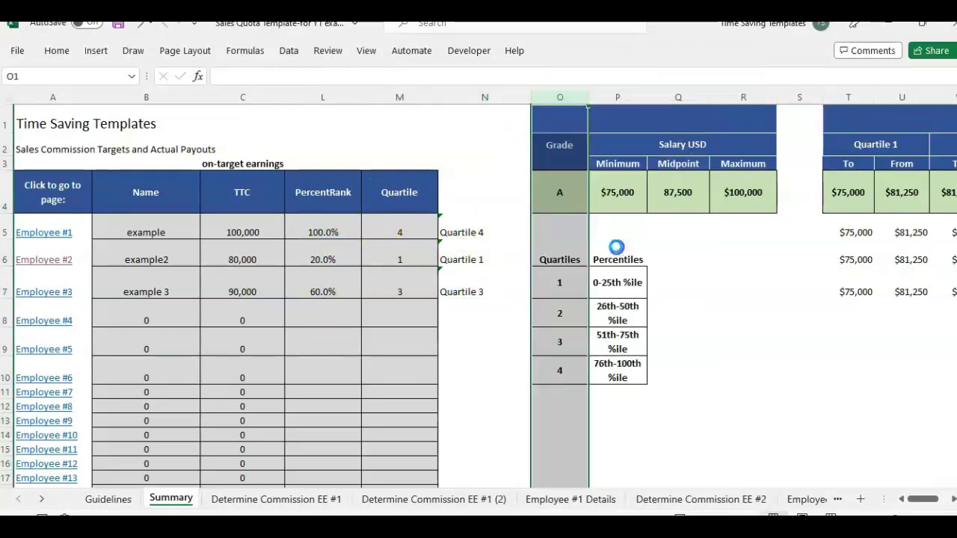
pyautogui.click(487, 207)
pyautogui.click(312, 191)
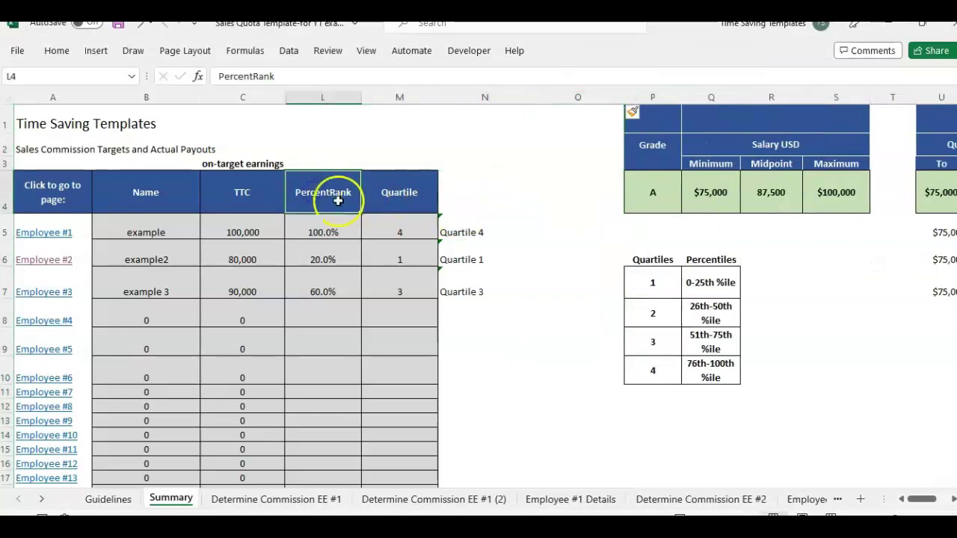
pyautogui.click(521, 245)
pyautogui.click(470, 207)
pyautogui.click(487, 223)
pyautogui.click(570, 234)
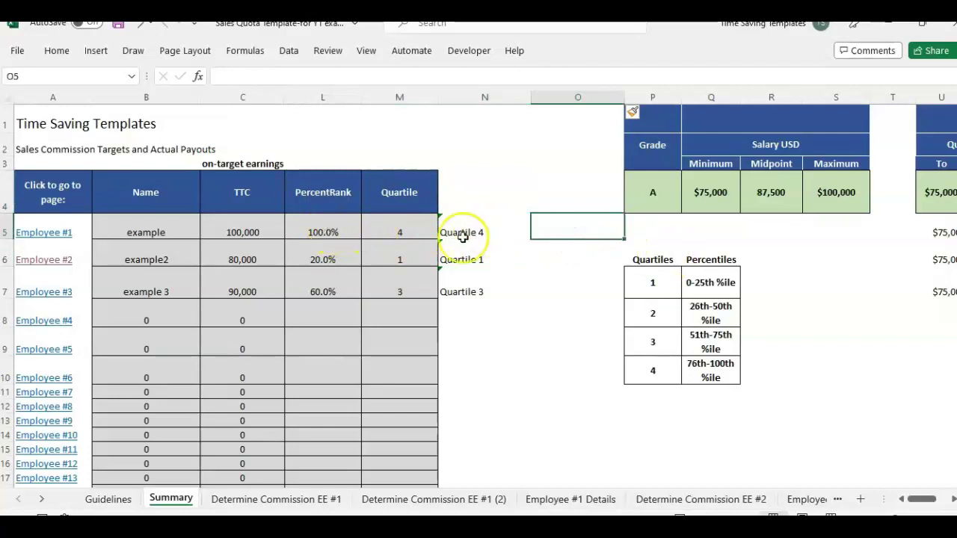
pyautogui.click(701, 286)
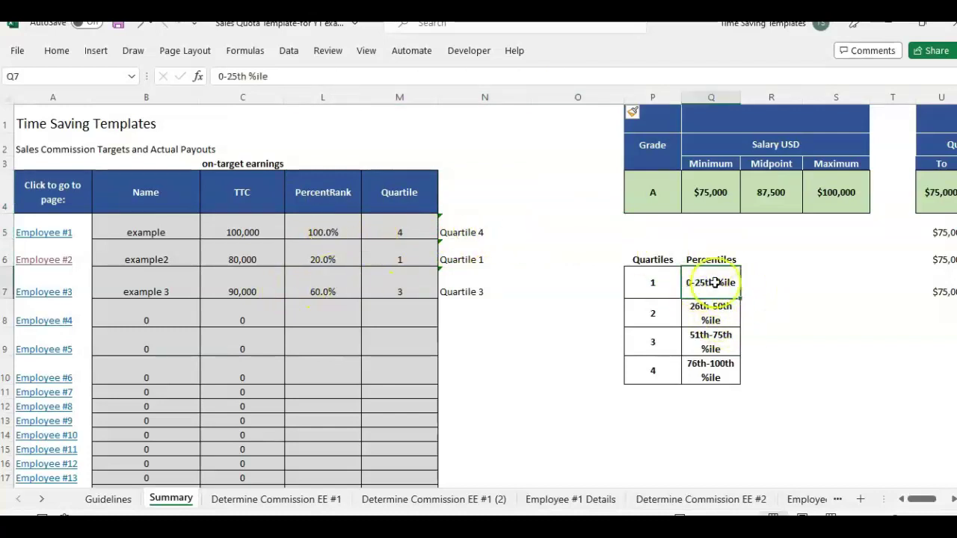
pyautogui.click(524, 240)
# Start an IFS function in O5 whose first condition L5<=25% returns "Quartile 1"
pyautogui.click(557, 225)
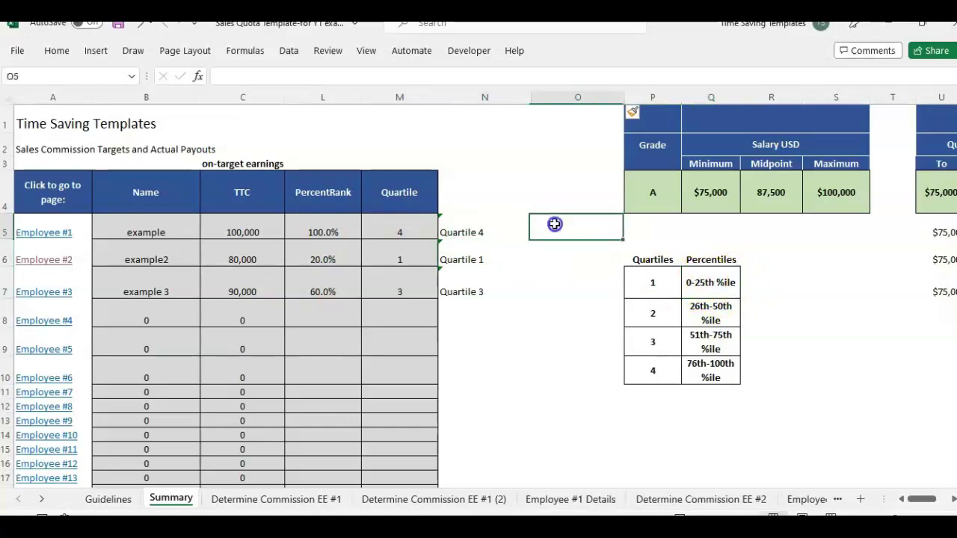
pyautogui.click(197, 76)
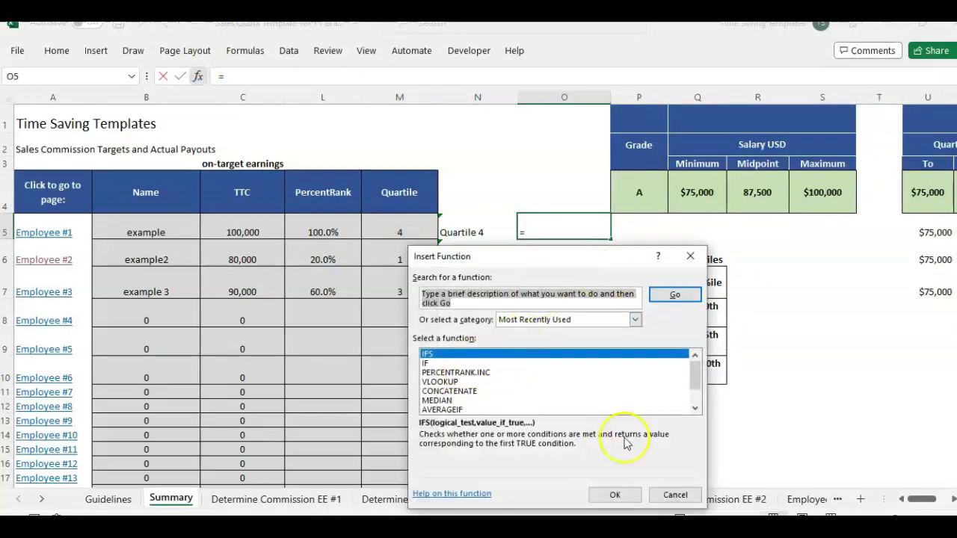
pyautogui.click(613, 494)
pyautogui.moveTo(551, 269); pyautogui.dragTo(743, 202)
pyautogui.click(313, 231)
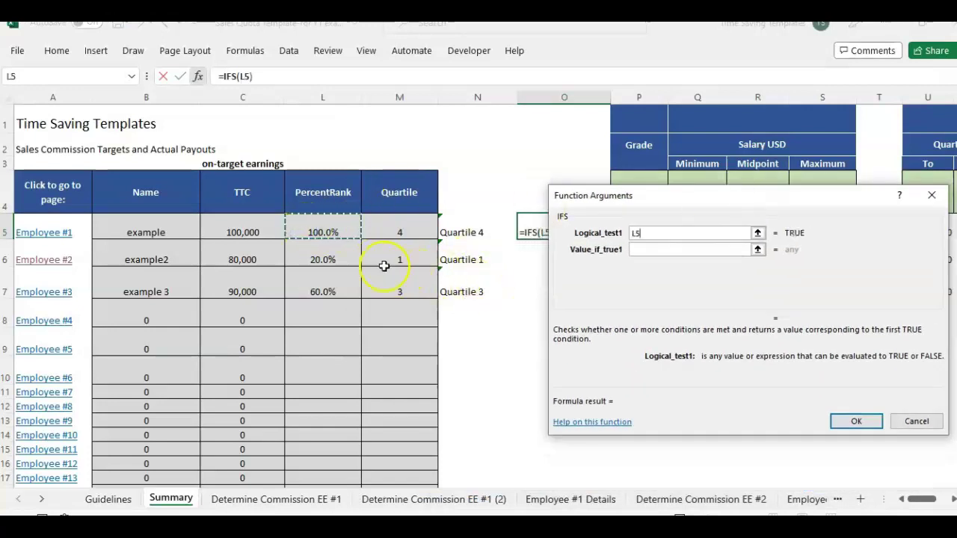
pyautogui.write('<=25%')
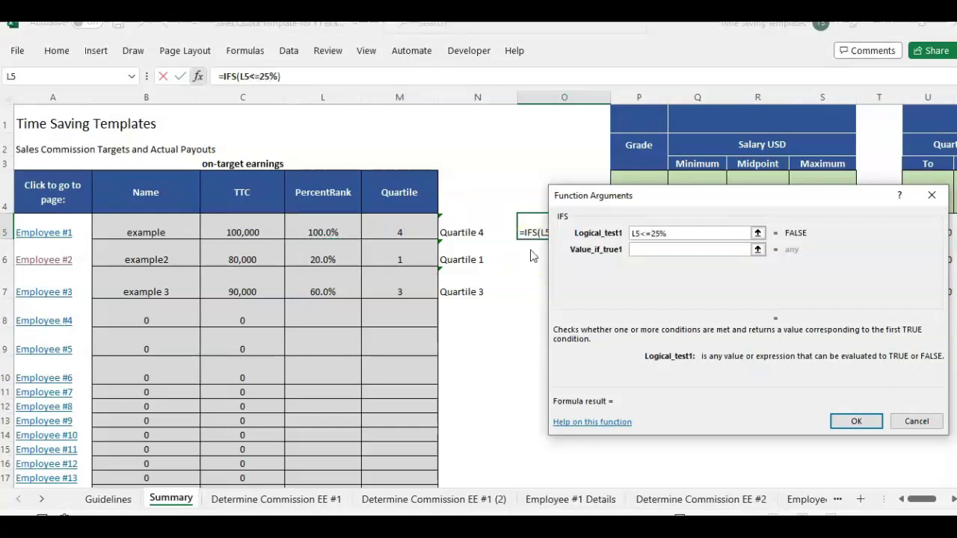
pyautogui.press('Tab')
pyautogui.write('Quar')
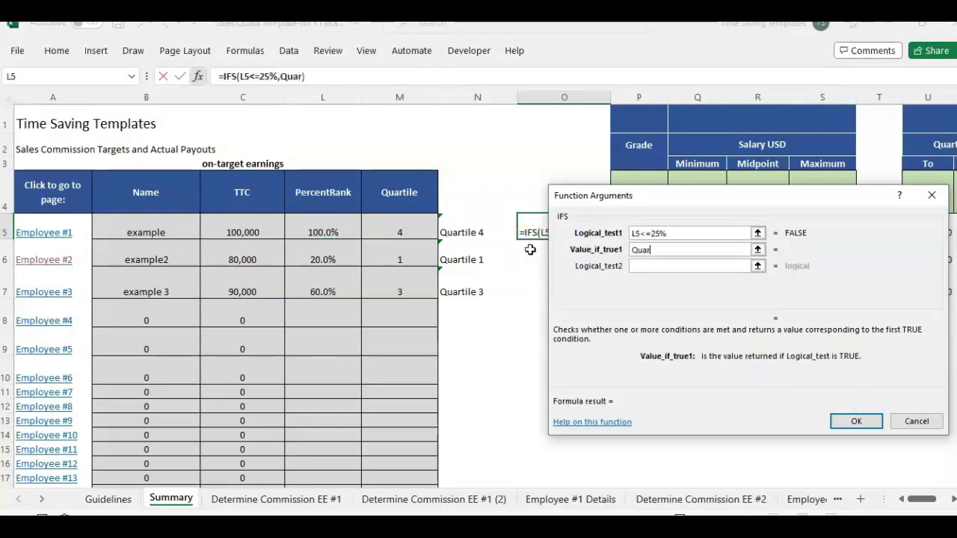
pyautogui.write('tile 1')
# Add a second condition to the O5 IFS function, L5<=50%, that returns "Quartile 2"
pyautogui.press('Tab')
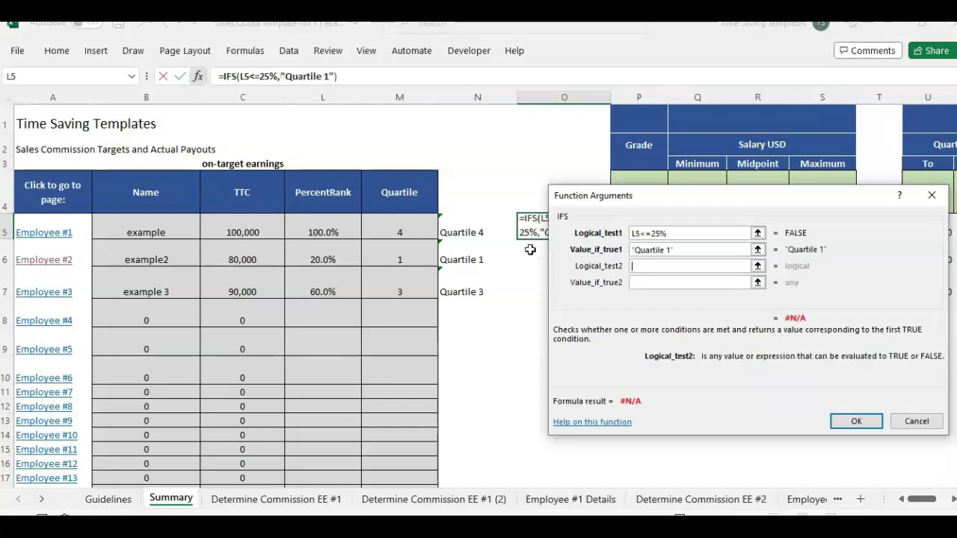
pyautogui.write('L5')
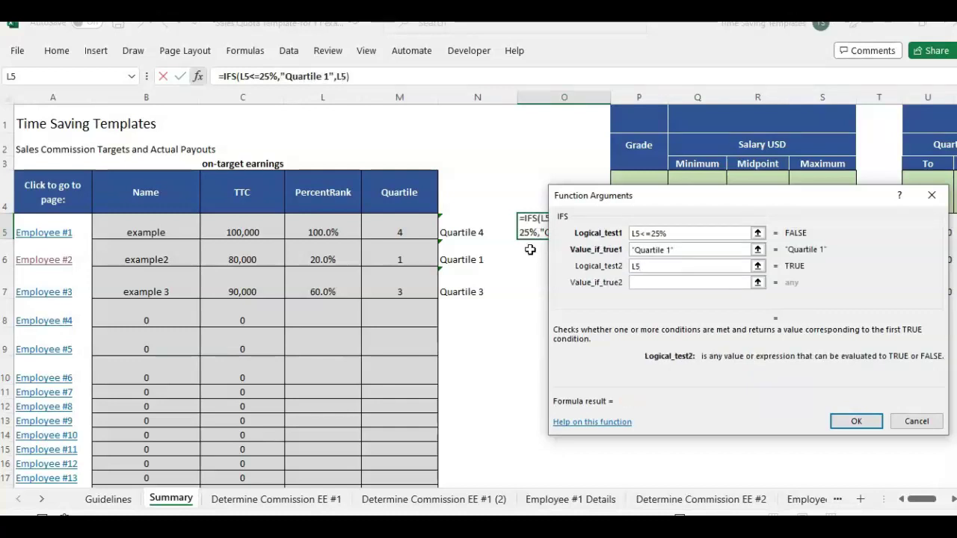
pyautogui.write('<=50%')
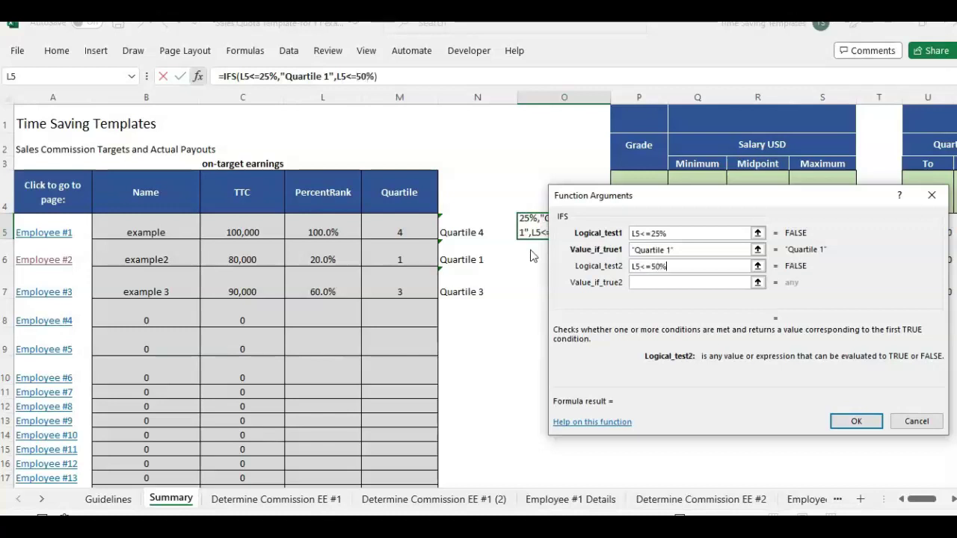
pyautogui.press('Tab')
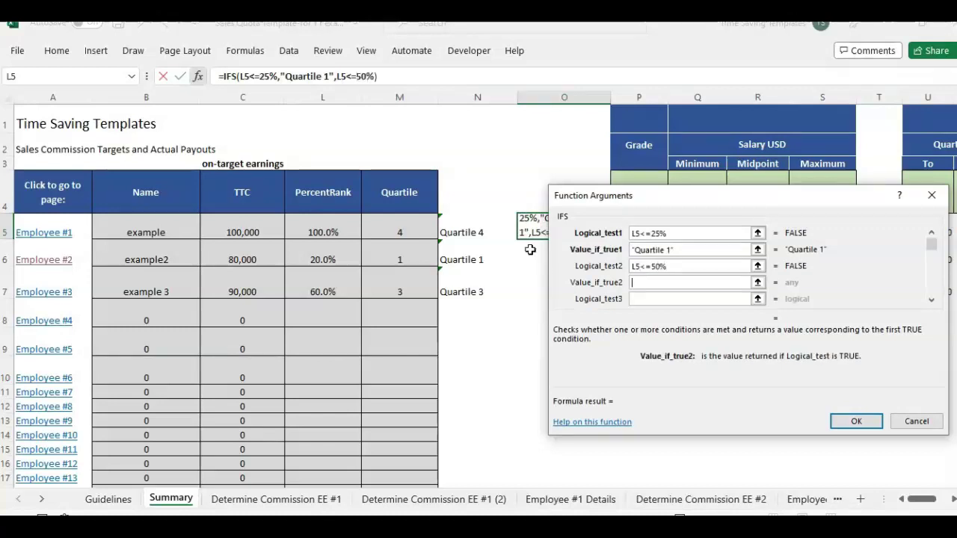
pyautogui.write('Quartile 2')
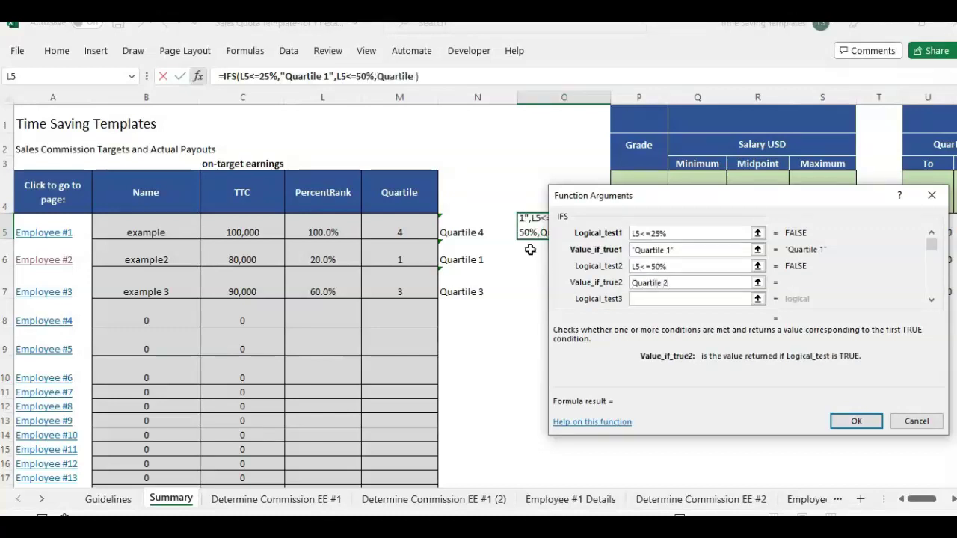
# Add a third condition to the O5 IFS function, L5<=75%, that returns "Quartile 3"
pyautogui.press('Tab')
pyautogui.write('L')
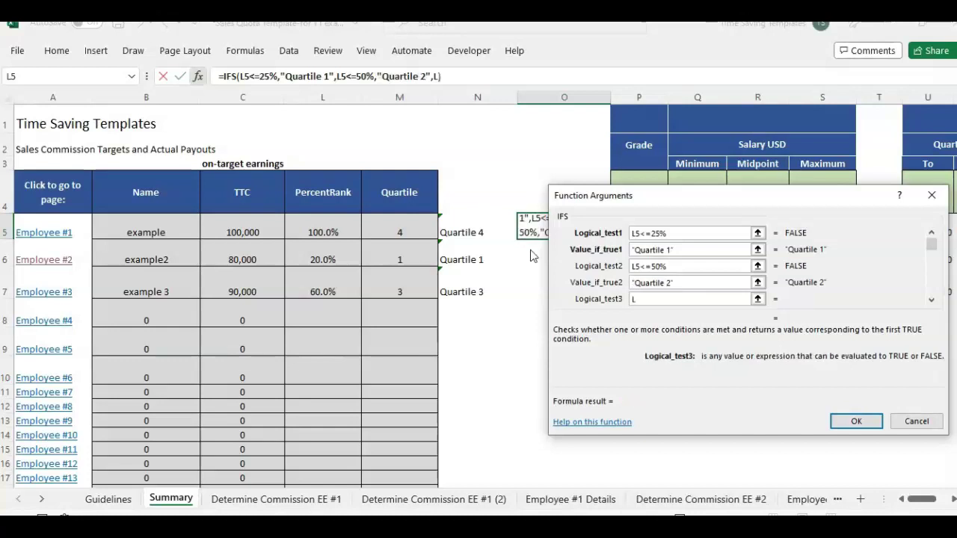
pyautogui.write('5<=75%')
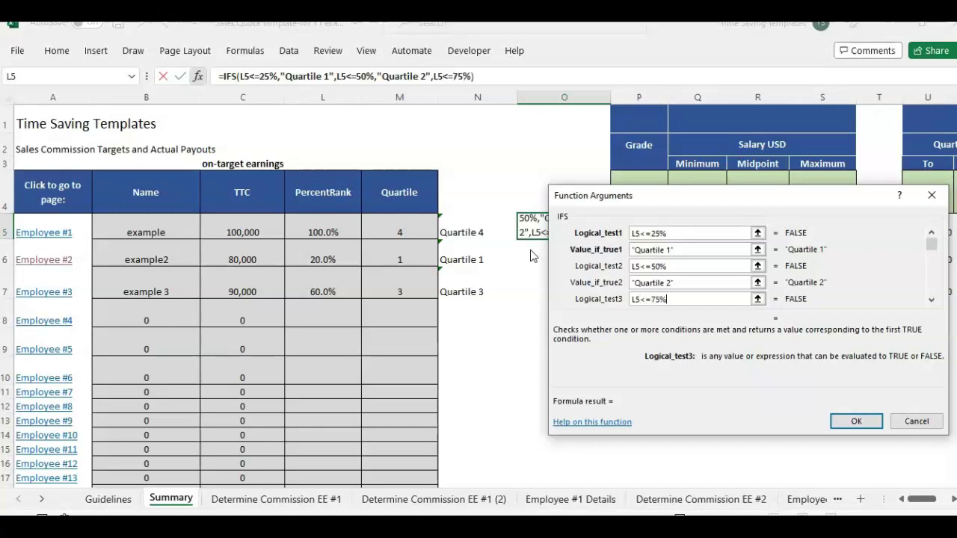
pyautogui.press('Tab')
pyautogui.write('Quartile')
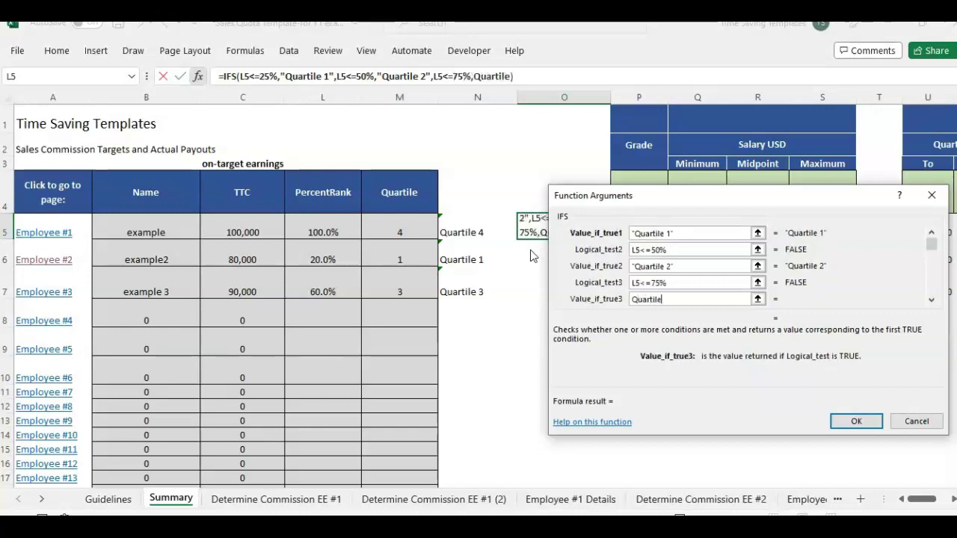
# Finish the O5 IFS function with a fourth condition, L5<=100%, that returns "Quartile 4", and fill it down to O7
pyautogui.press('Tab')
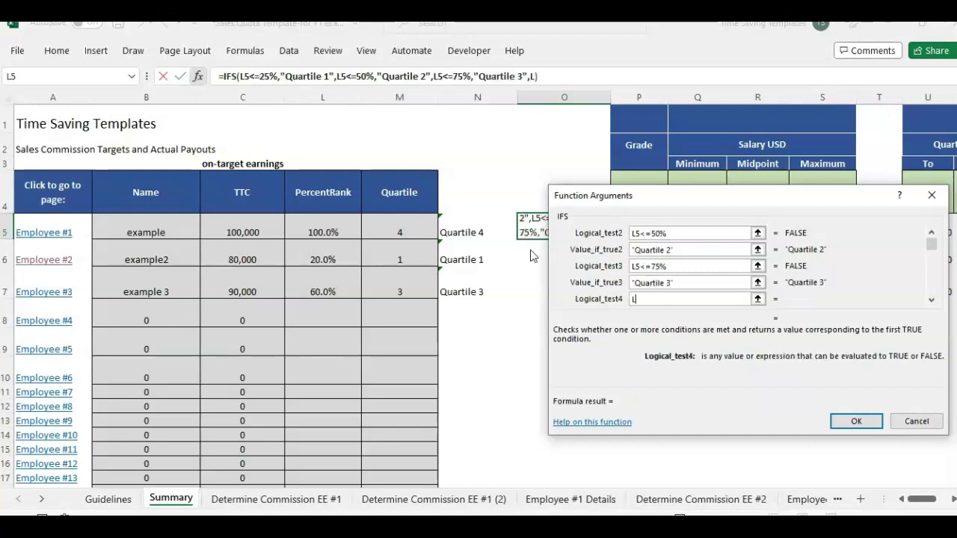
pyautogui.write('L5<=100%')
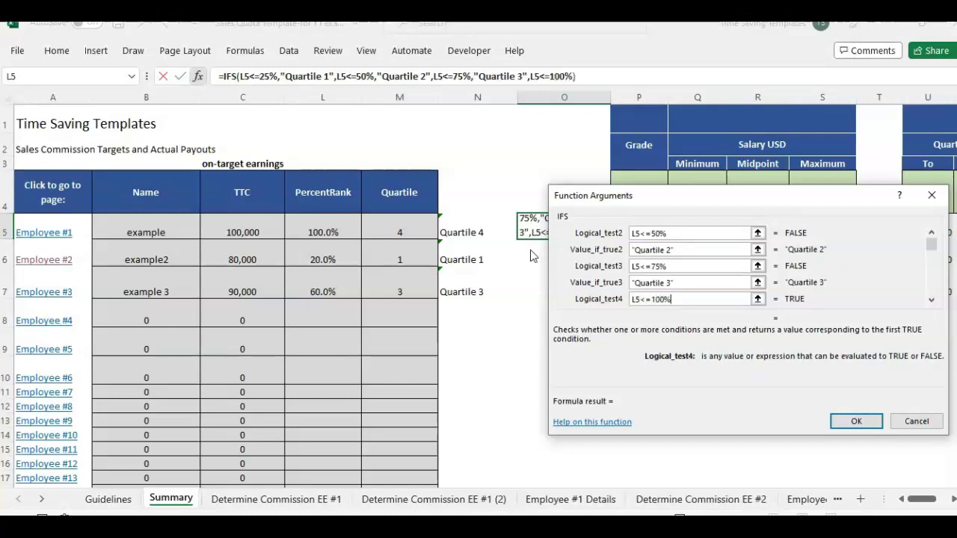
pyautogui.press('Tab')
pyautogui.write('Quartile')
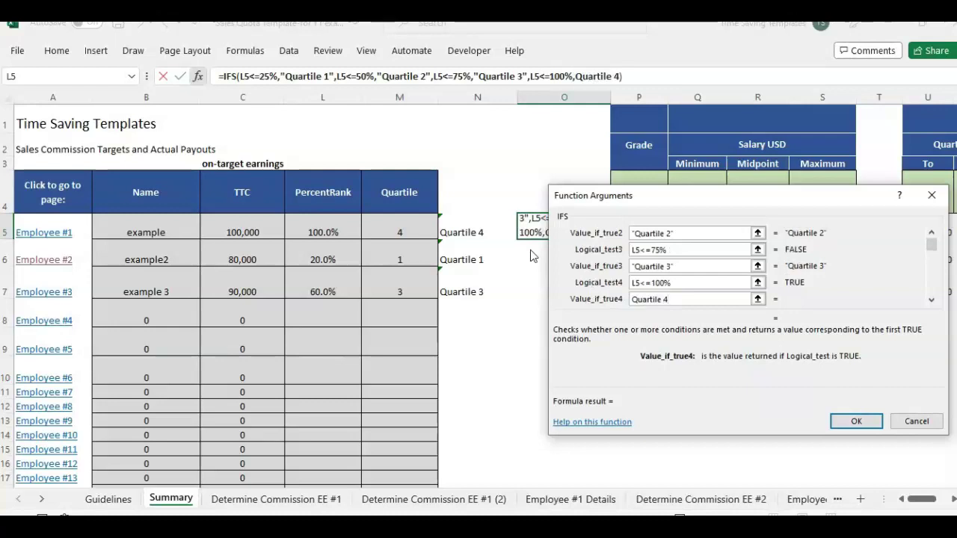
pyautogui.press('Return')
# Compare the IFS quartile results in columns N and O with PercentRank, TTC, the percentile table and the salary quartile ranges
pyautogui.click(455, 225)
pyautogui.click(470, 262)
pyautogui.click(470, 295)
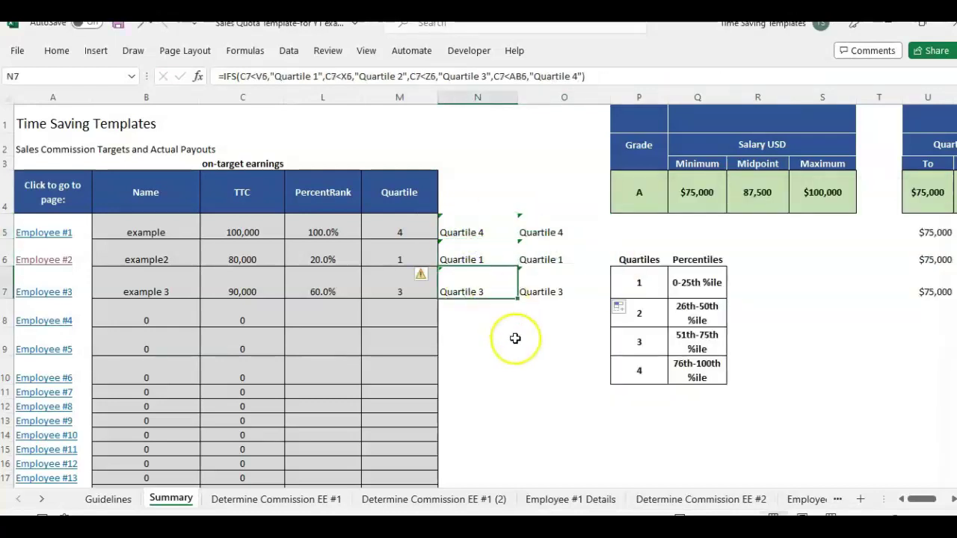
pyautogui.click(515, 339)
pyautogui.moveTo(913, 505); pyautogui.dragTo(913, 505)
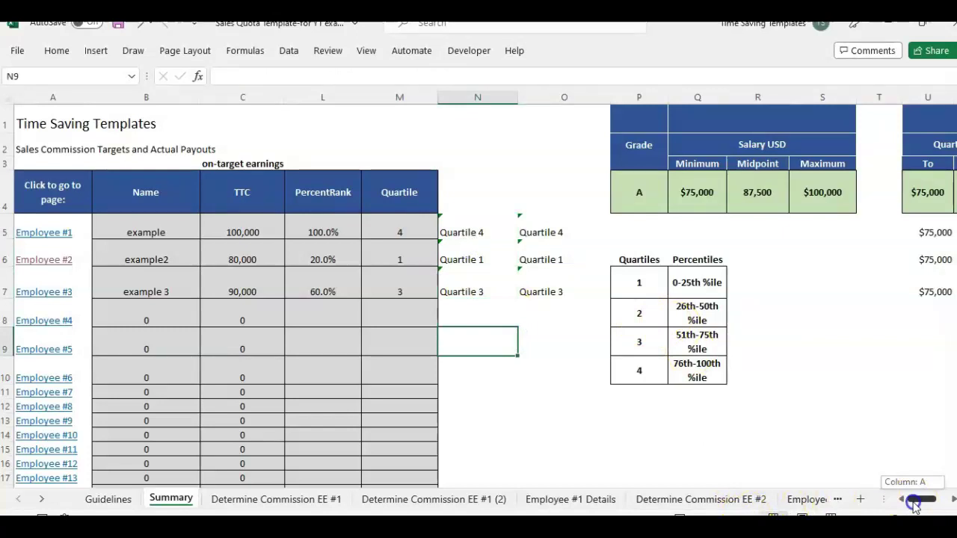
pyautogui.click(696, 282)
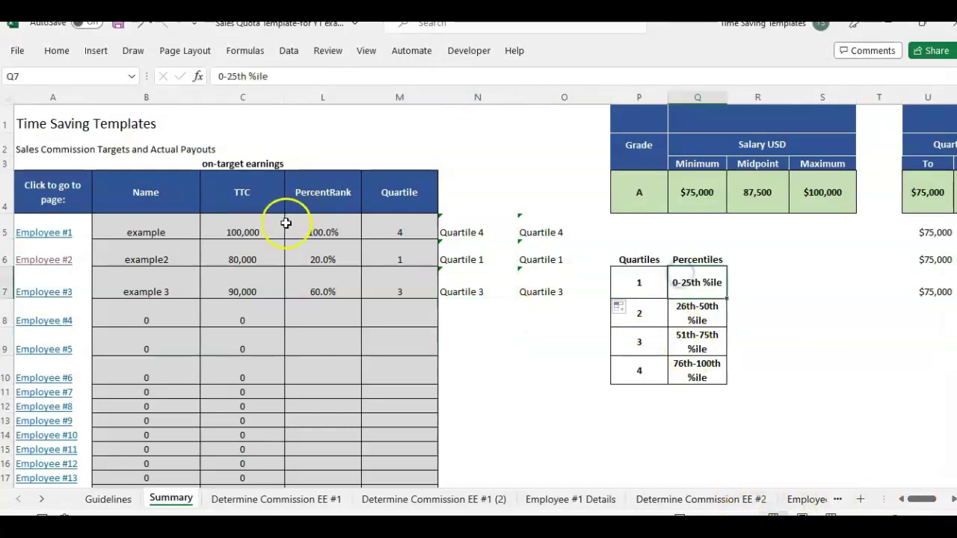
pyautogui.click(310, 193)
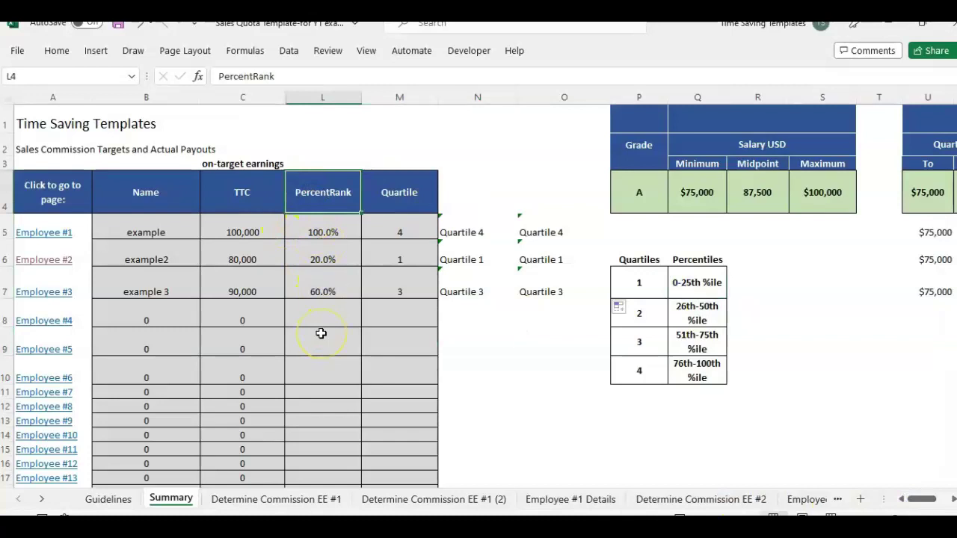
pyautogui.click(267, 234)
pyautogui.moveTo(921, 501); pyautogui.dragTo(943, 501)
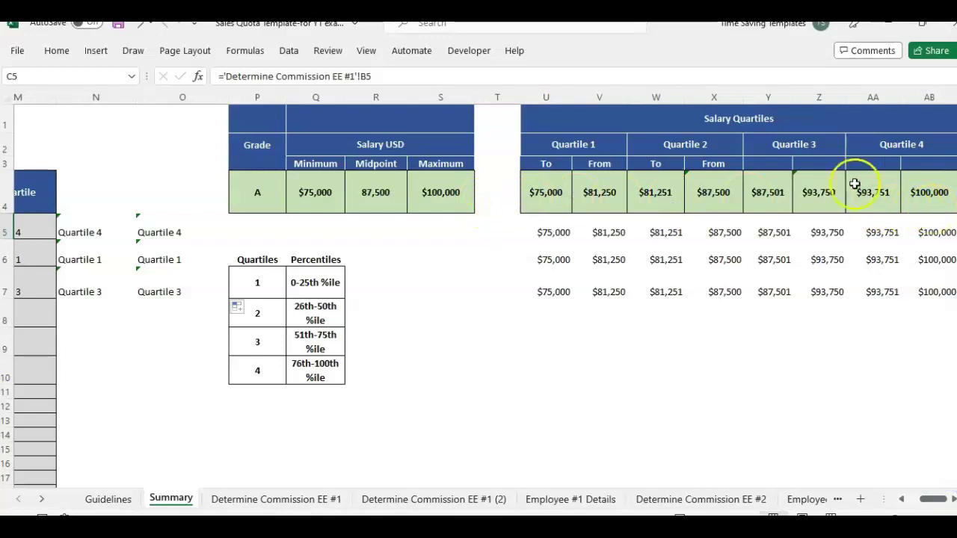
pyautogui.moveTo(930, 500); pyautogui.dragTo(826, 502)
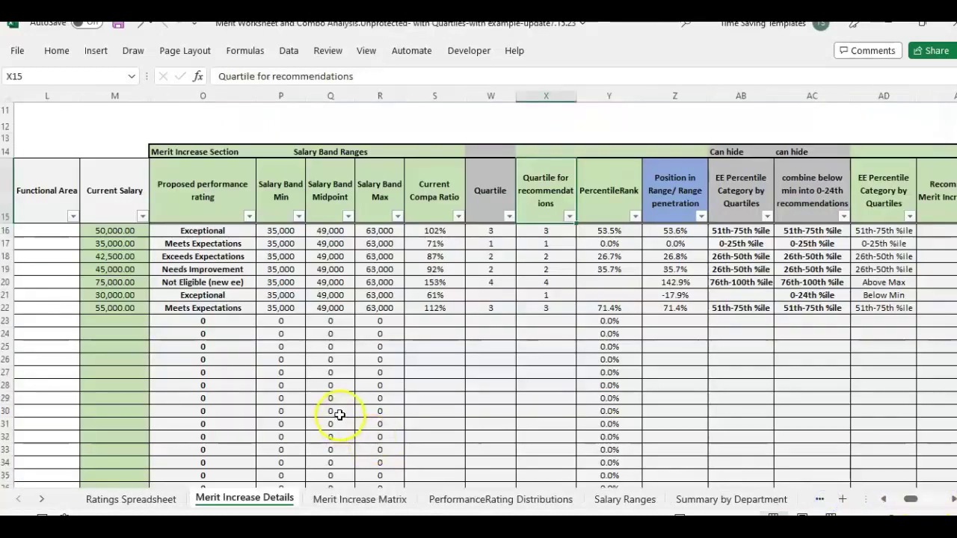
# In the Merit Worksheet and Combo Analysis workbook, rename the column Y header on the Merit Increase Details sheet as PercentRank
pyautogui.click(489, 188)
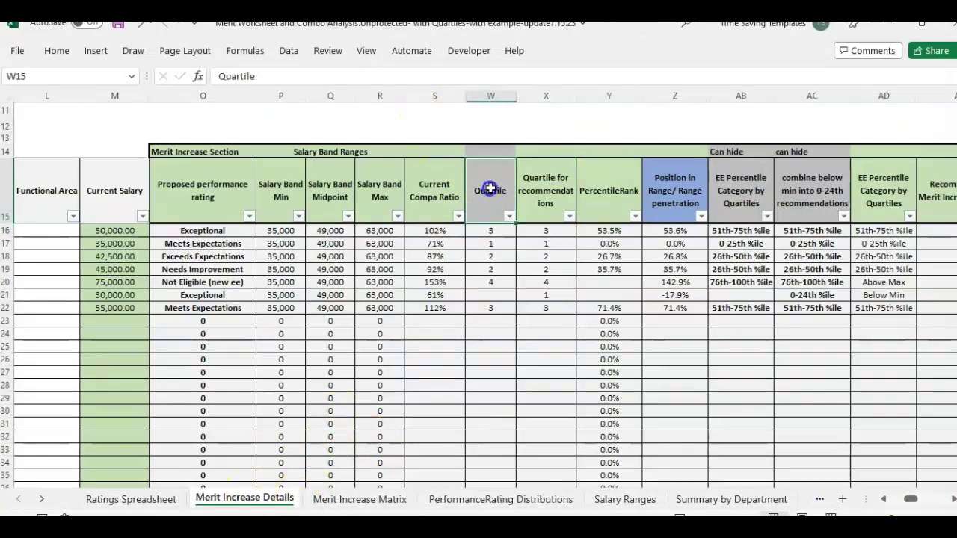
pyautogui.click(585, 188)
pyautogui.click(693, 207)
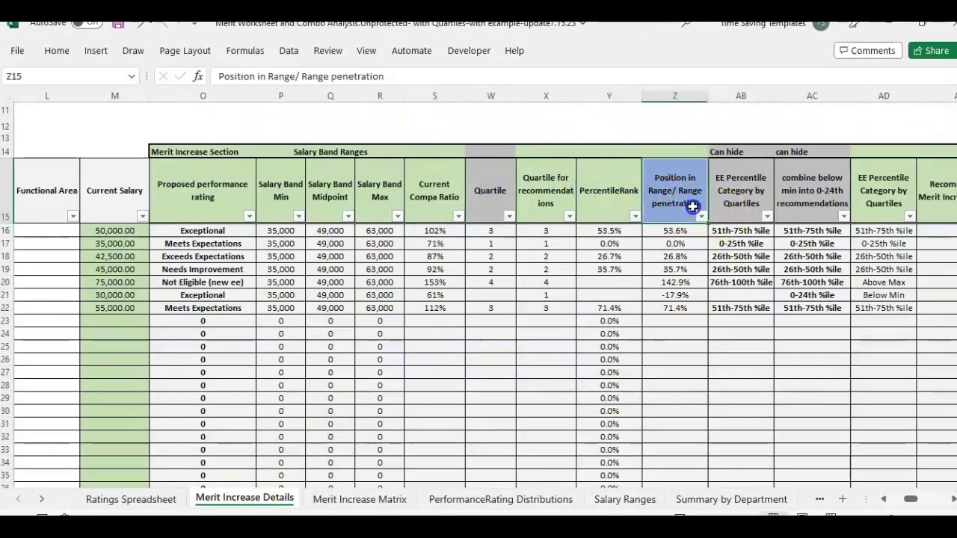
pyautogui.click(629, 96)
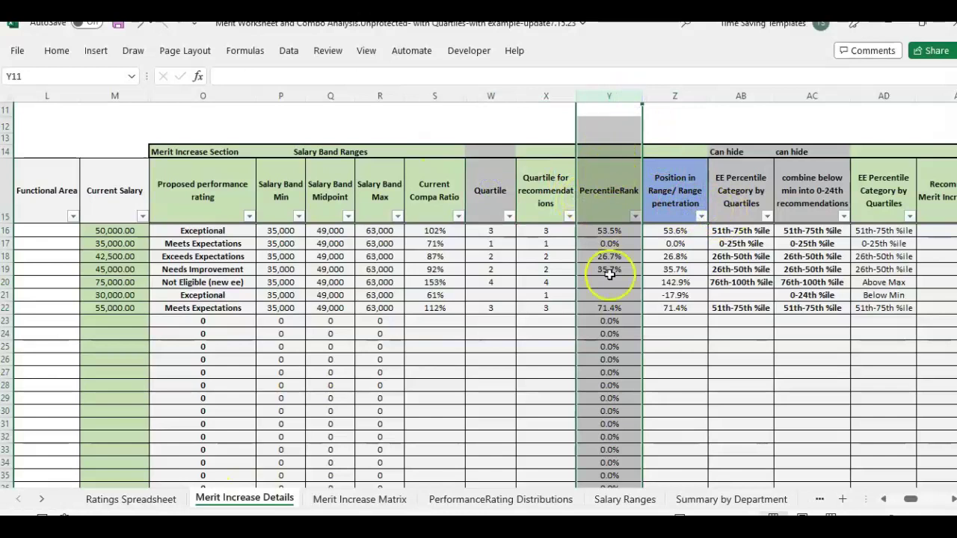
pyautogui.click(615, 187)
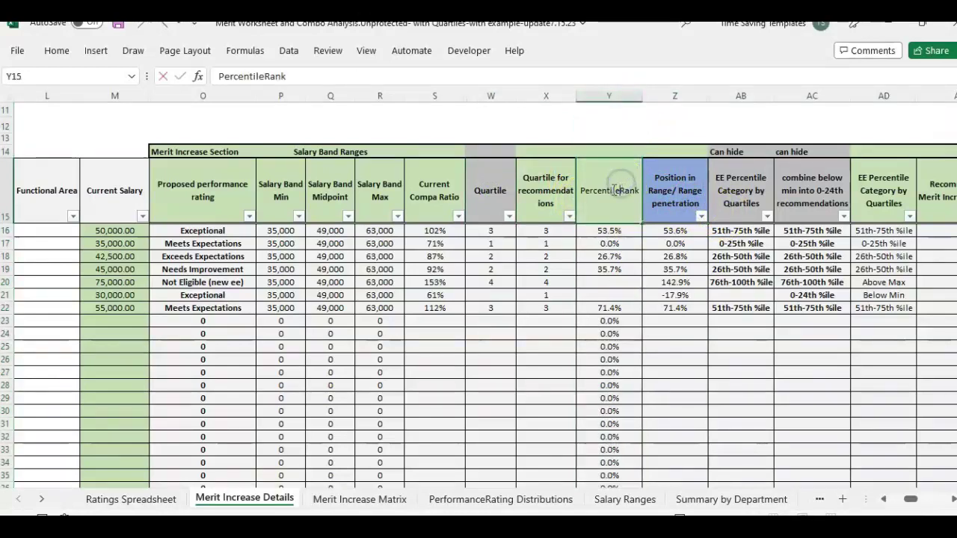
pyautogui.doubleClick(618, 190)
pyautogui.press('BackSpace')
pyautogui.press('BackSpace')
pyautogui.press('BackSpace')
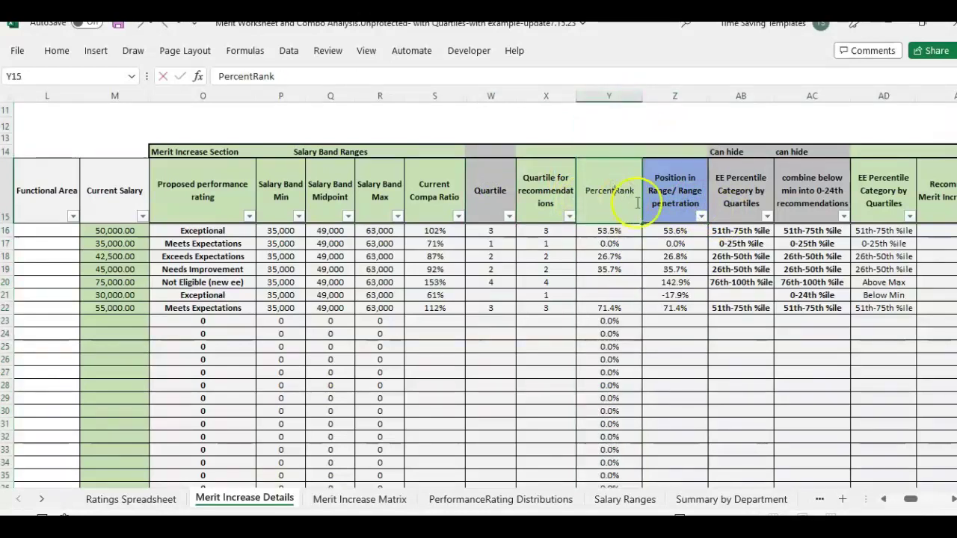
pyautogui.click(669, 188)
# Examine the PERCENTRANK.INC formula in Y17 and the range penetration formulas in Z16 and Z18, including the cells they reference
pyautogui.click(606, 189)
pyautogui.click(608, 243)
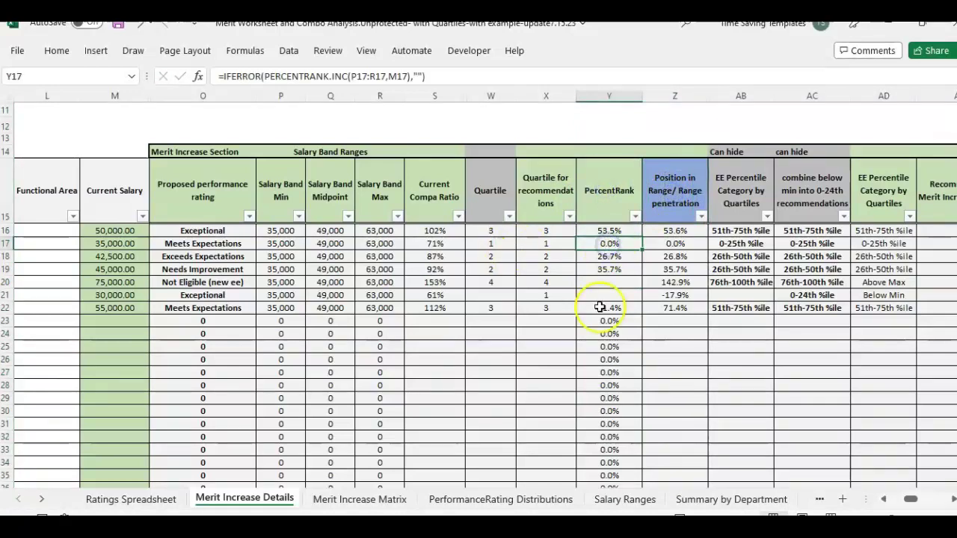
pyautogui.click(685, 199)
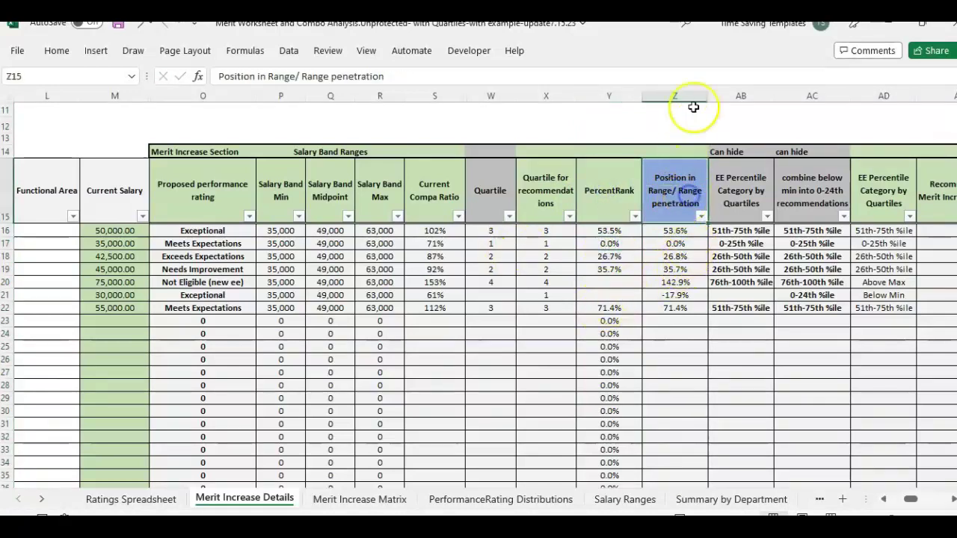
pyautogui.click(669, 230)
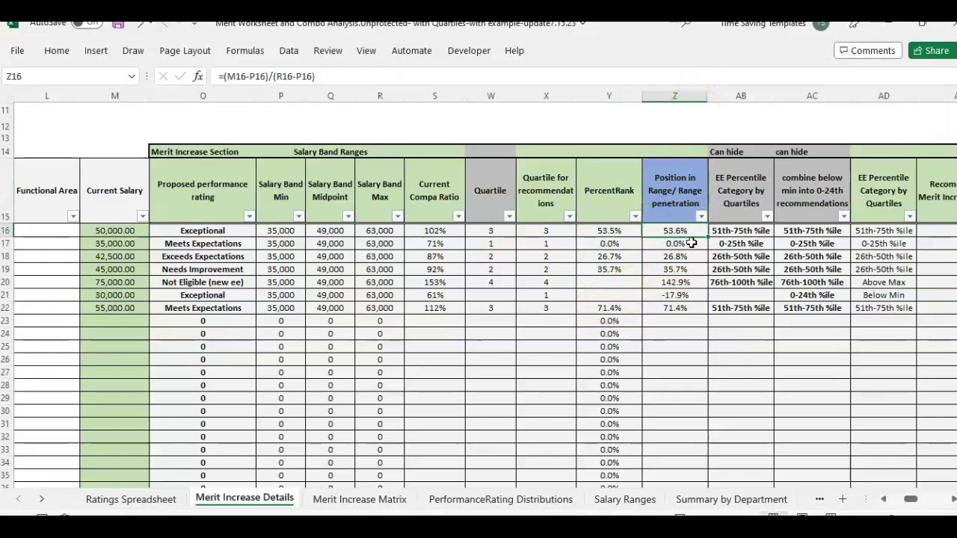
pyautogui.doubleClick(691, 231)
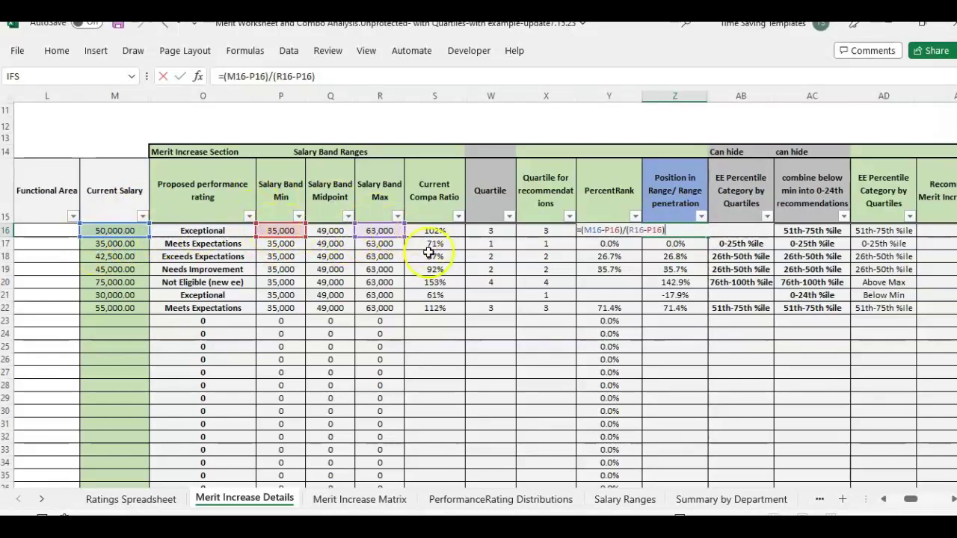
pyautogui.press('Escape')
pyautogui.click(695, 193)
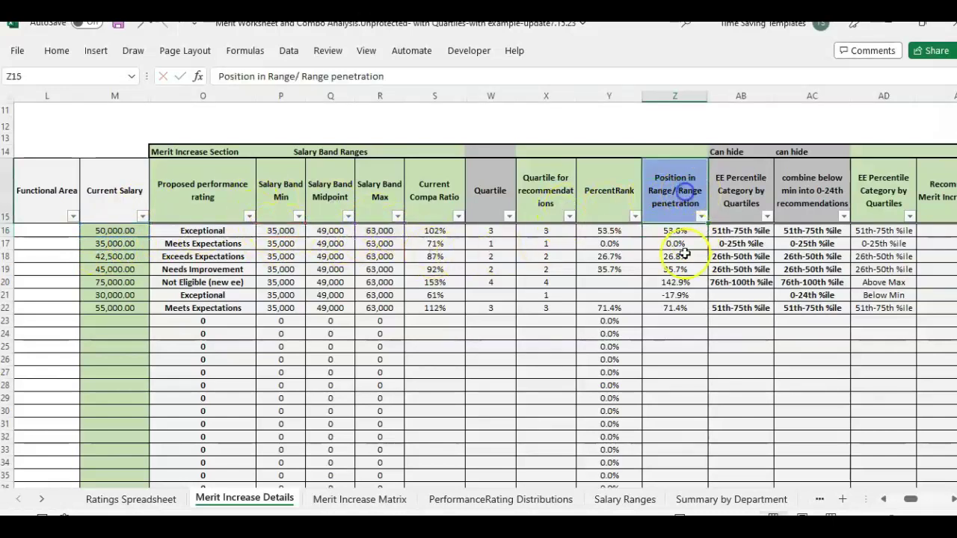
pyautogui.click(680, 259)
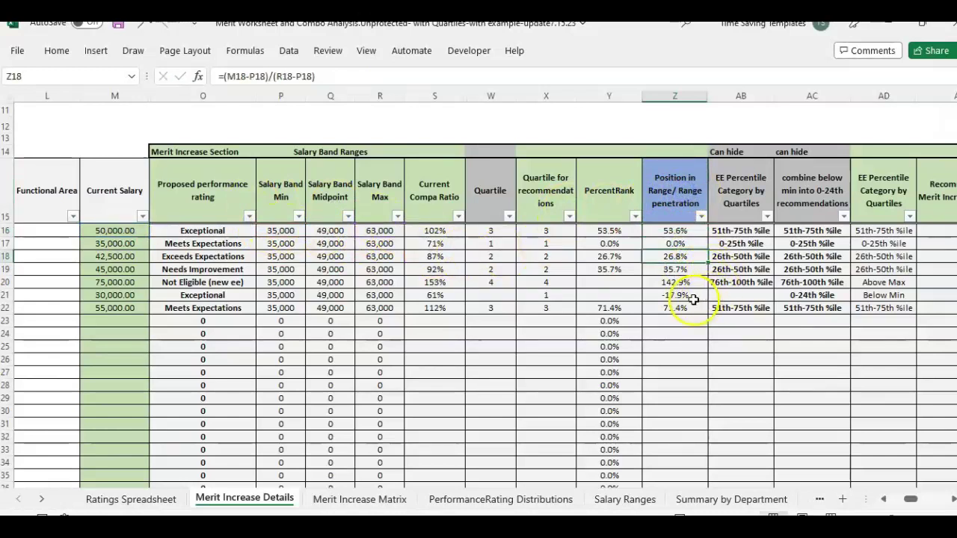
# Compare PercentRank with range penetration for salaries inside and outside the band, checking the formulas in Z20 and Z21
pyautogui.click(618, 295)
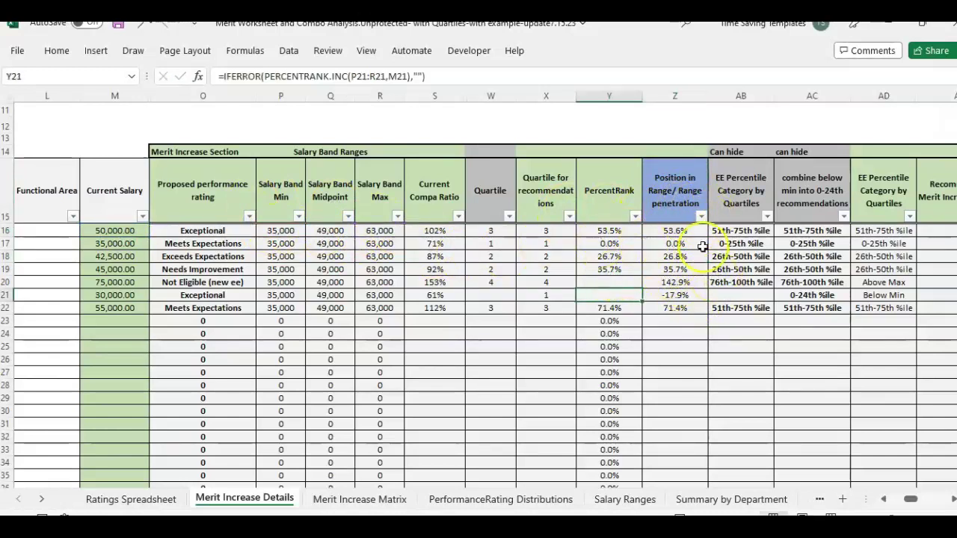
pyautogui.click(609, 256)
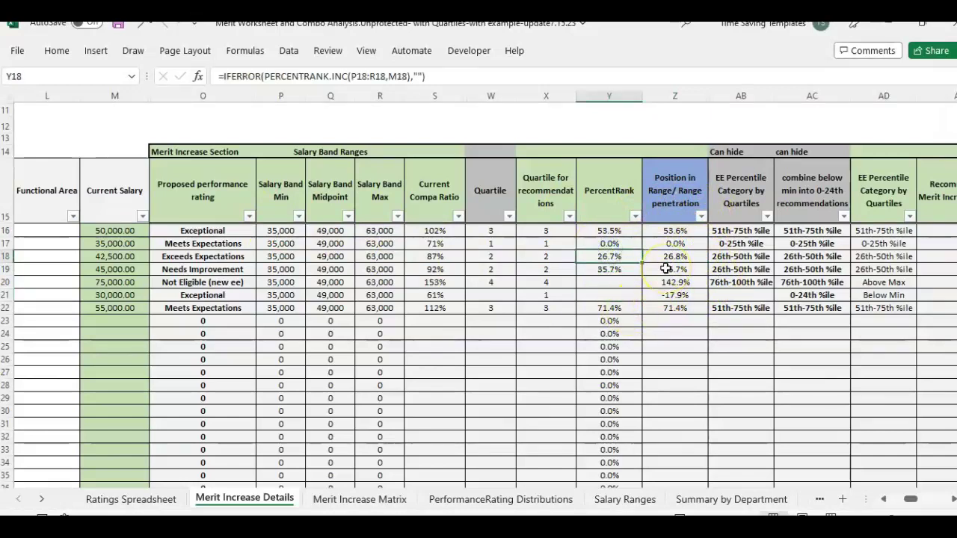
pyautogui.click(697, 267)
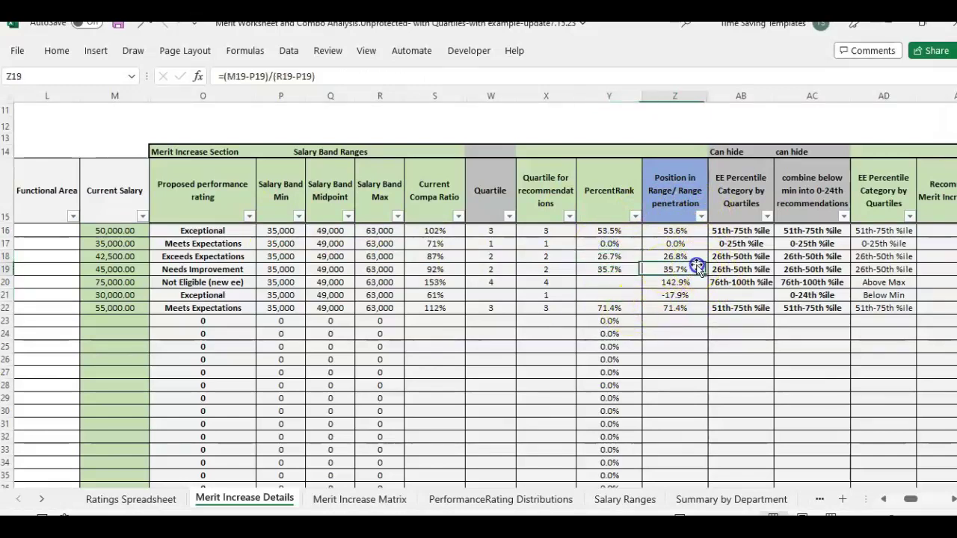
pyautogui.click(655, 295)
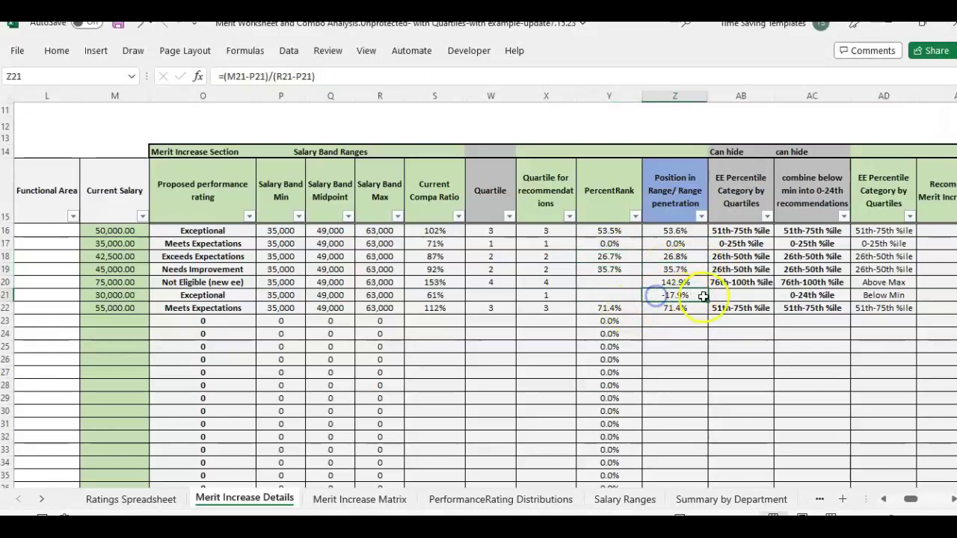
pyautogui.doubleClick(668, 283)
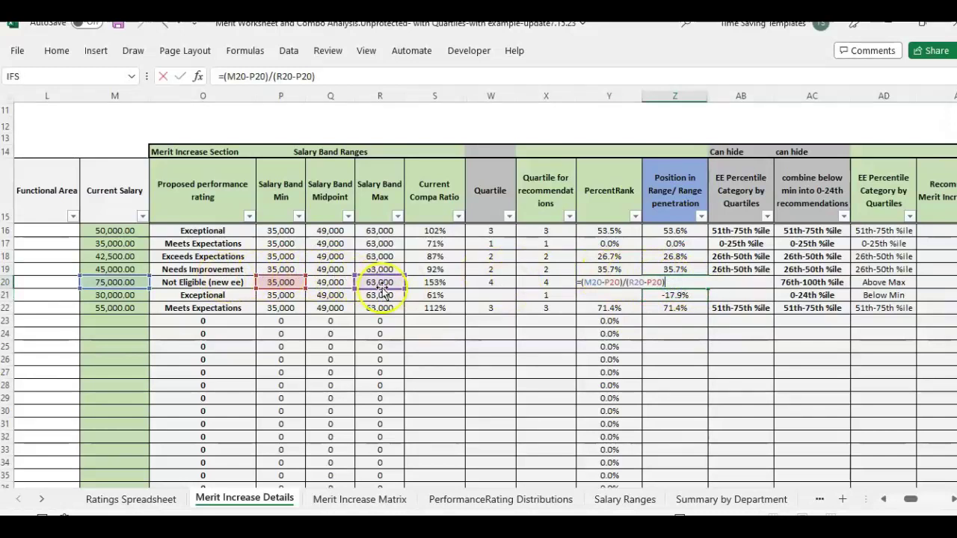
pyautogui.hotkey('ctrl', 'Return')
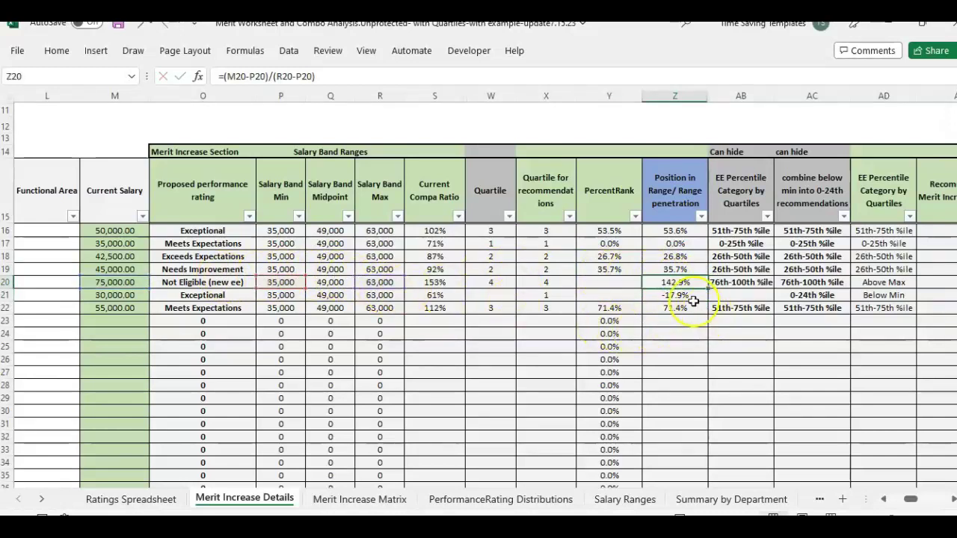
pyautogui.doubleClick(694, 296)
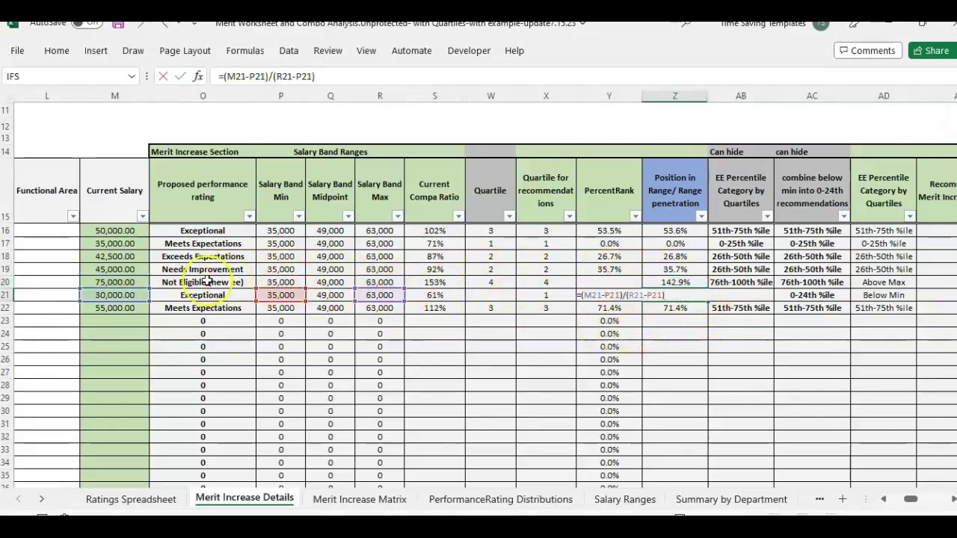
pyautogui.hotkey('ctrl', 'Return')
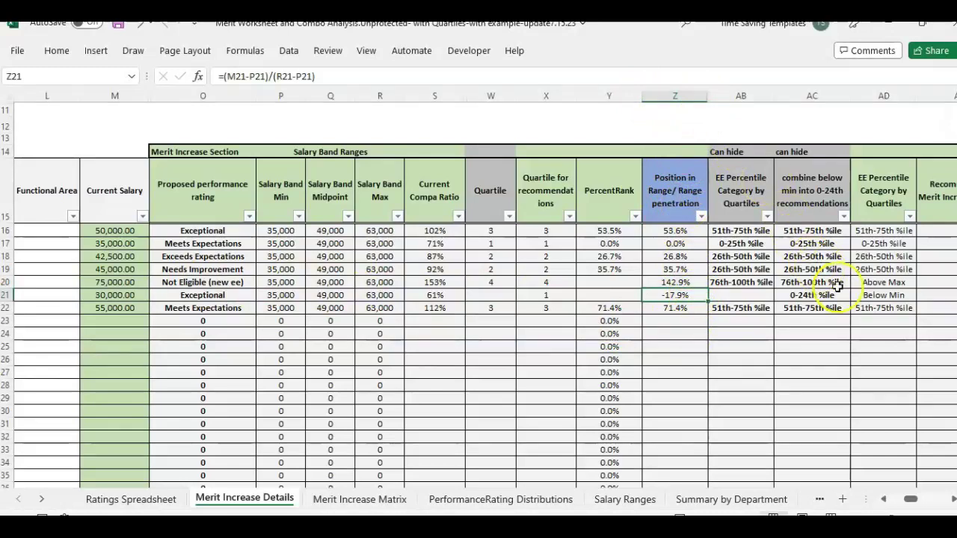
# Review the EE Percentile Category columns AB to AD and the merit increase columns beyond them
pyautogui.click(668, 96)
pyautogui.click(833, 177)
pyautogui.click(875, 184)
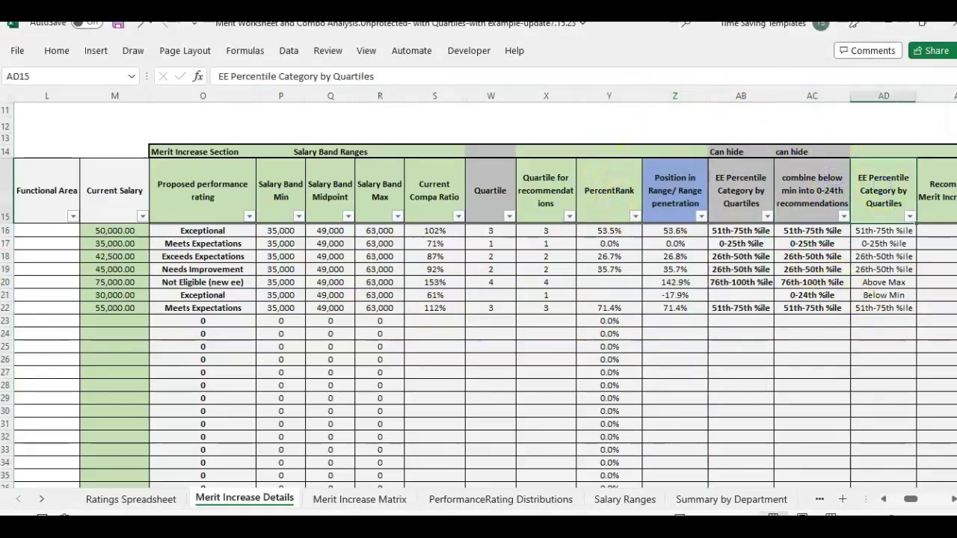
pyautogui.click(952, 503)
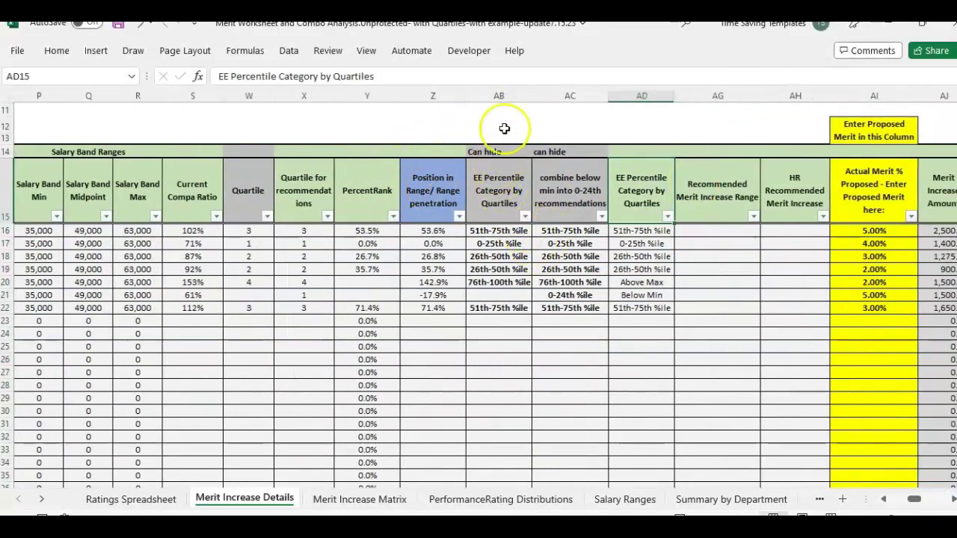
pyautogui.click(495, 173)
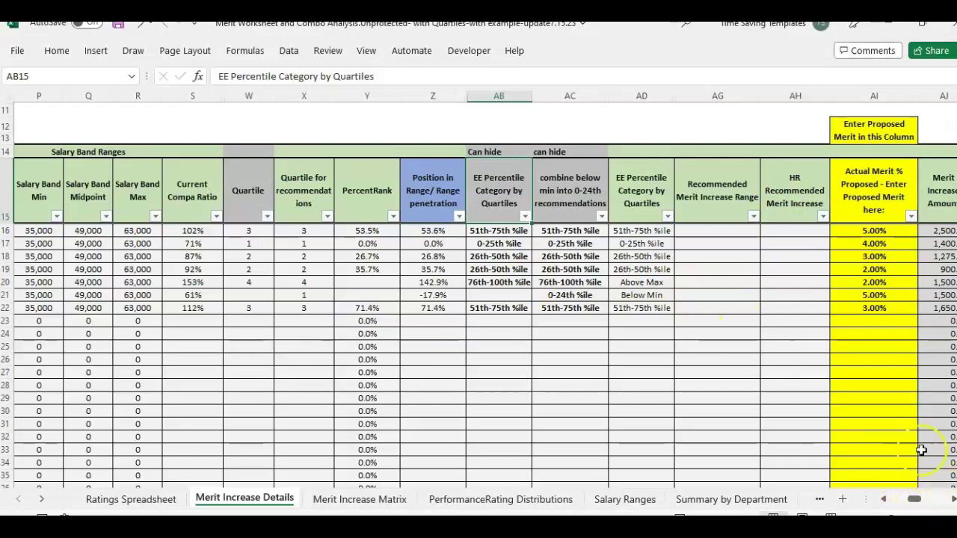
pyautogui.click(951, 501)
pyautogui.click(951, 501)
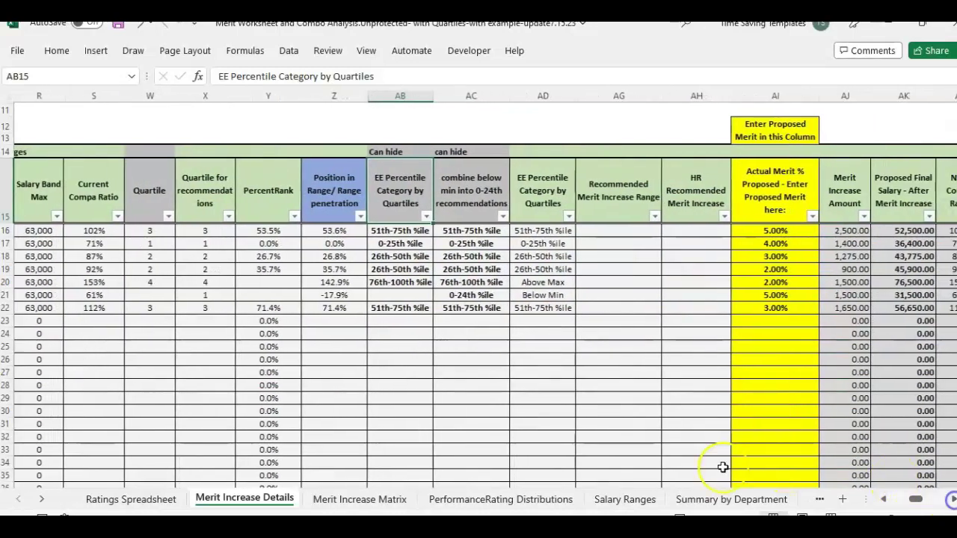
# Review the Merit Increase Matrix sheet, including the merit ranges in Chart 2 and the quartile and percentile headings in Chart 1
pyautogui.click(348, 496)
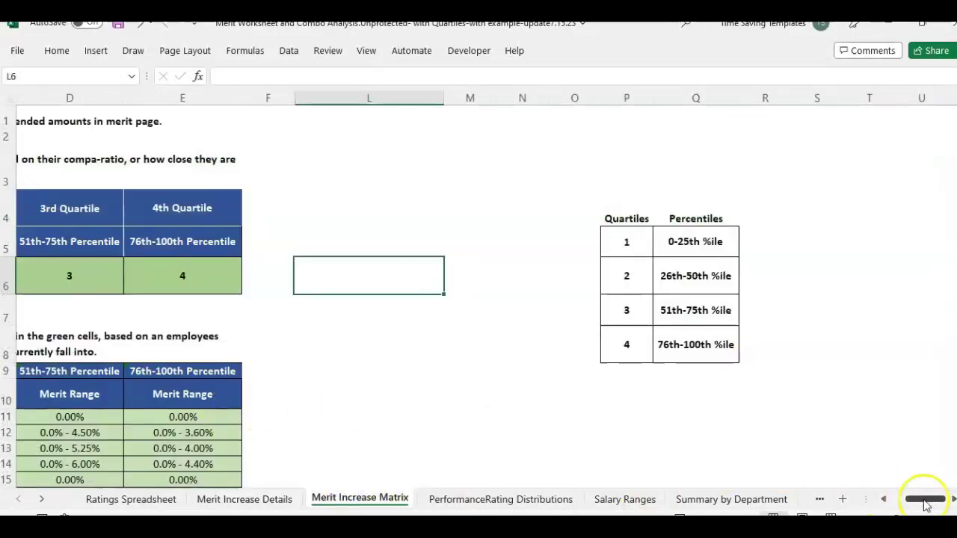
pyautogui.moveTo(940, 500); pyautogui.dragTo(843, 500)
pyautogui.scroll(-2, 496, 376)
pyautogui.scroll(1, 195, 236)
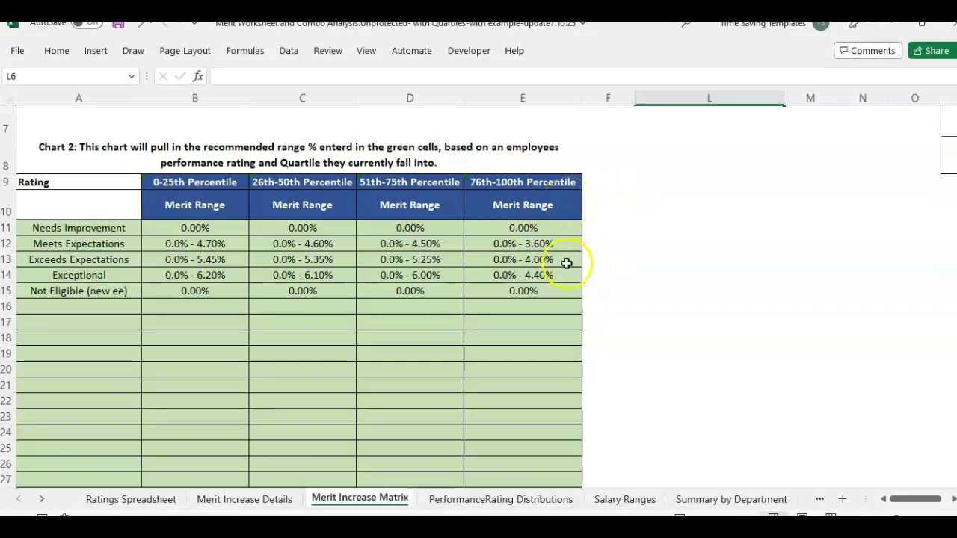
pyautogui.scroll(2, 566, 272)
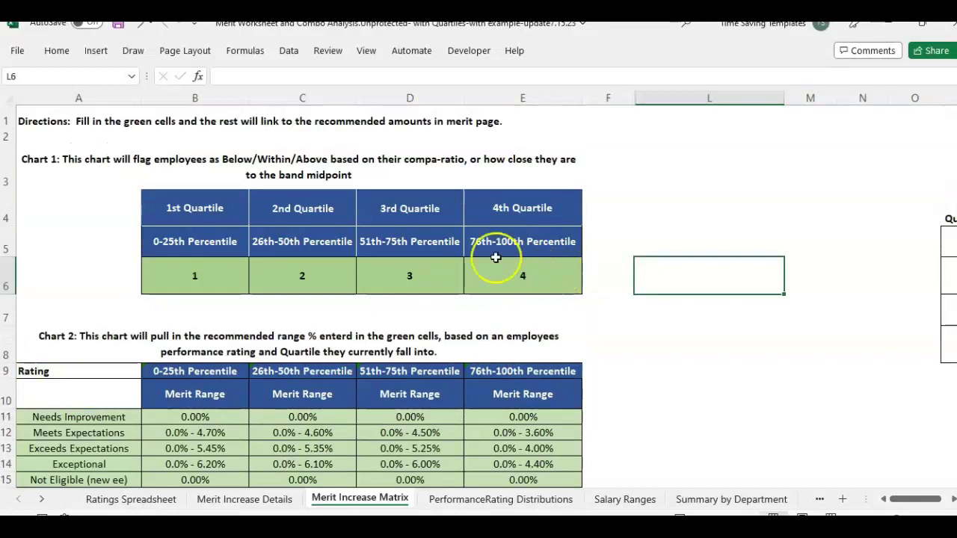
pyautogui.click(391, 221)
pyautogui.click(299, 209)
pyautogui.click(224, 208)
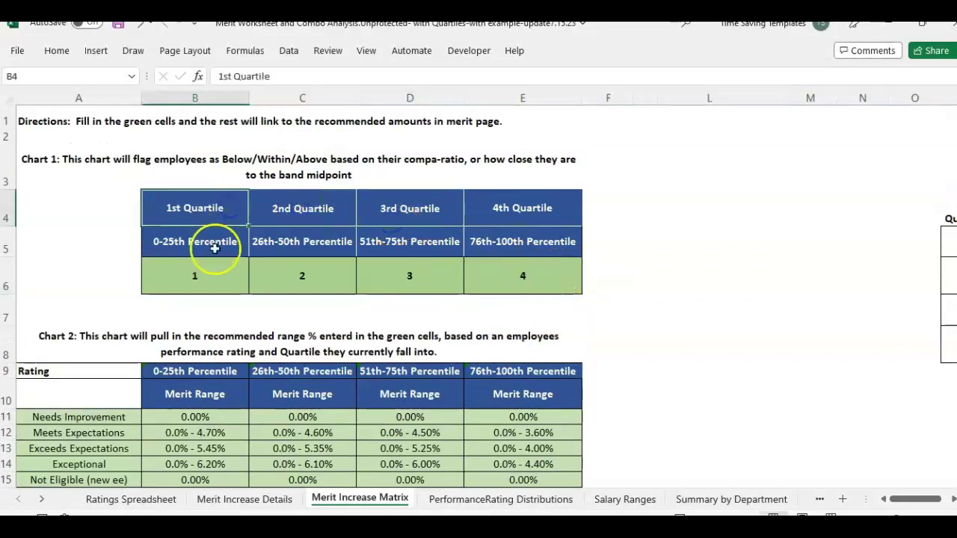
pyautogui.click(215, 241)
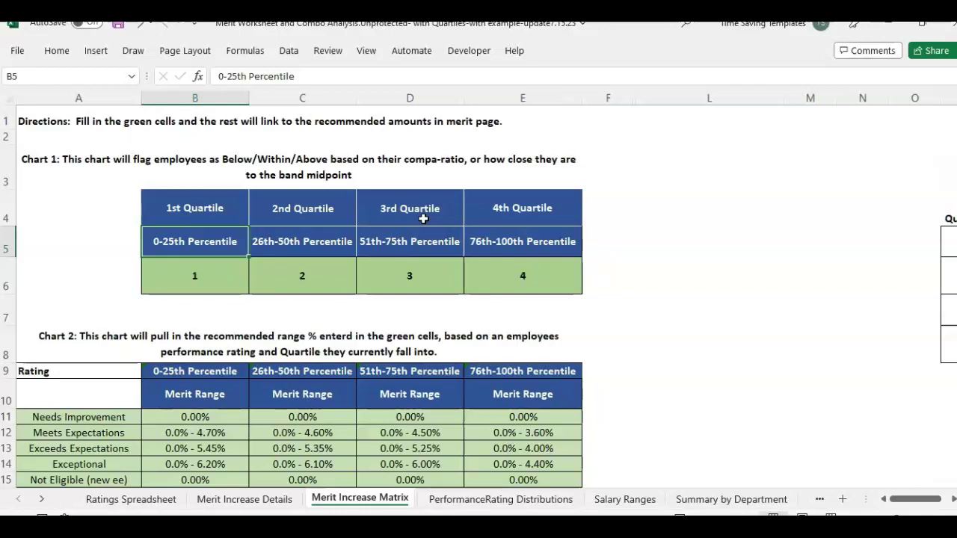
# Switch to the timesavingtemplates.com/freeresources page in Chrome and look over the freebie categories and the free Excel video guide
pyautogui.moveTo(400, 524)
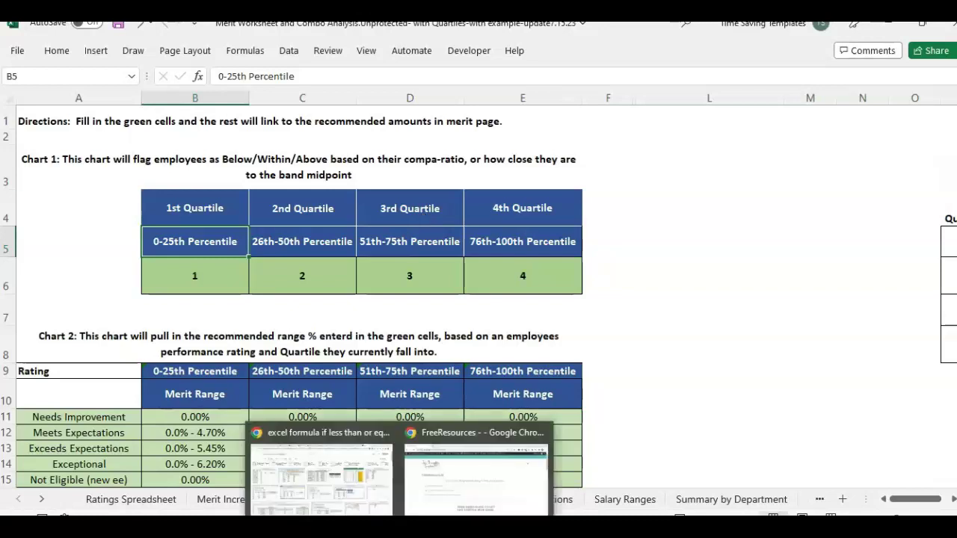
pyautogui.click(706, 304)
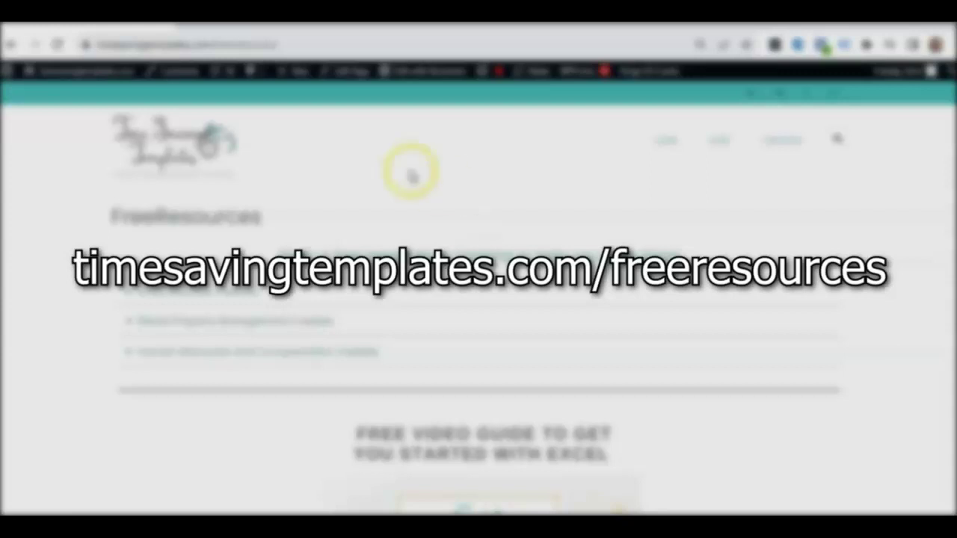
pyautogui.scroll(-3, 478, 194)
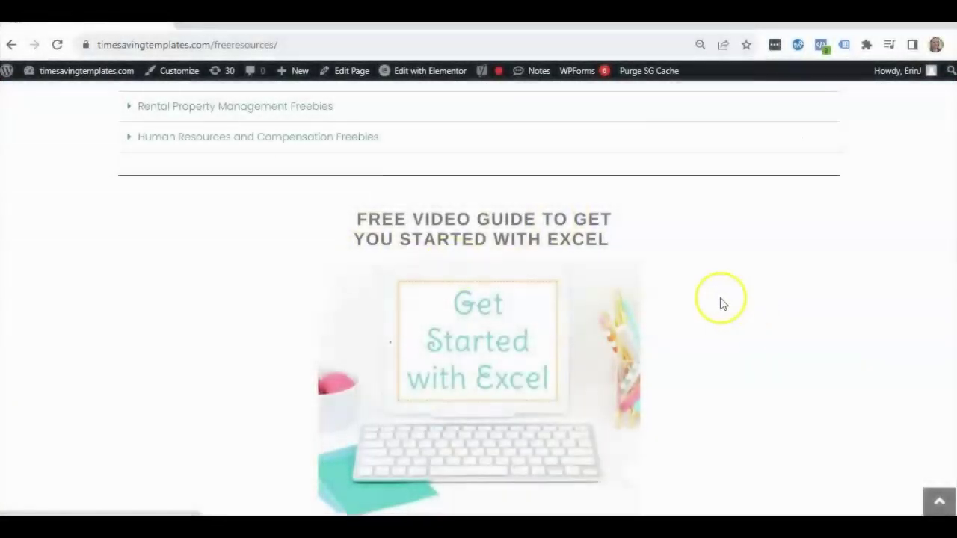
pyautogui.scroll(3, 695, 307)
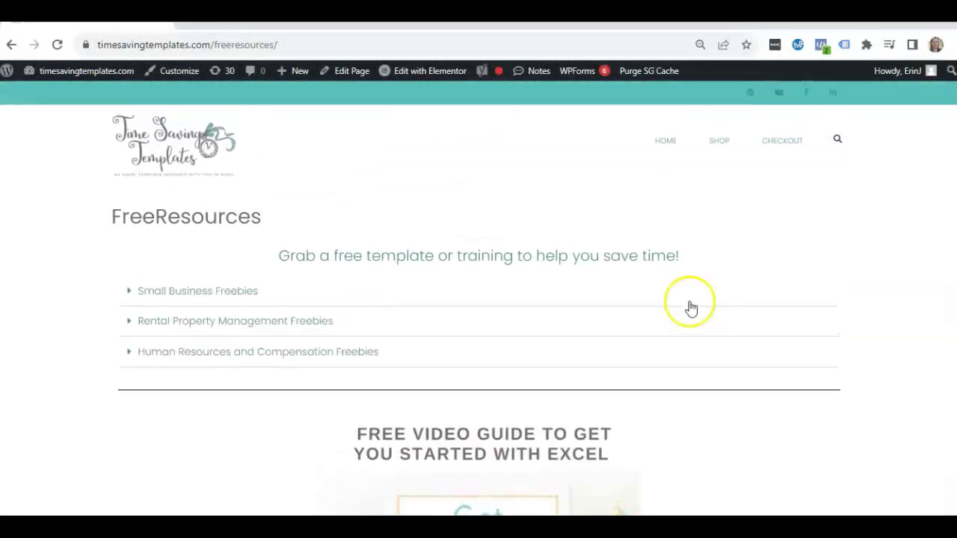
# Expand the Human Resources and Compensation, Small Business, and Rental Property Management freebie sections to view their downloads
pyautogui.click(128, 353)
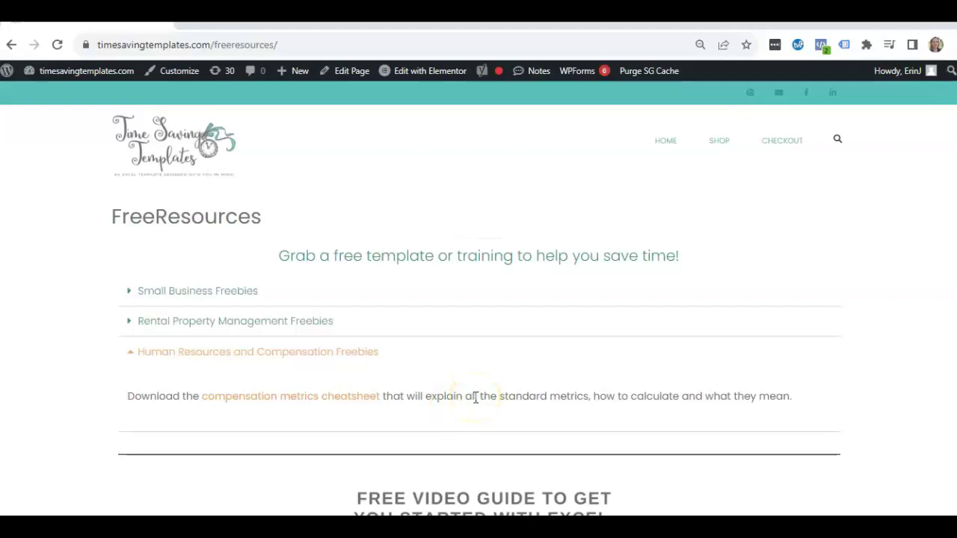
pyautogui.click(131, 293)
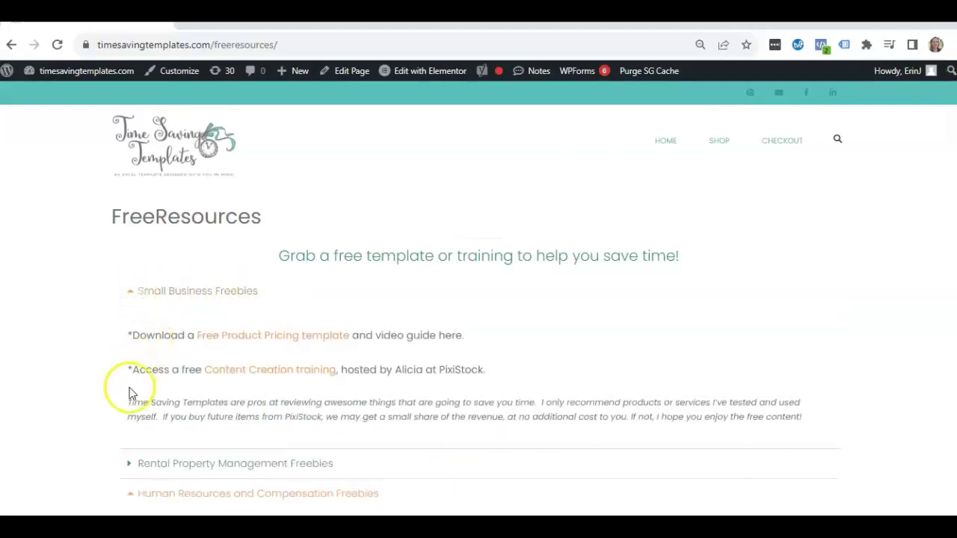
pyautogui.scroll(-3, 128, 391)
pyautogui.click(140, 249)
pyautogui.scroll(3, 651, 325)
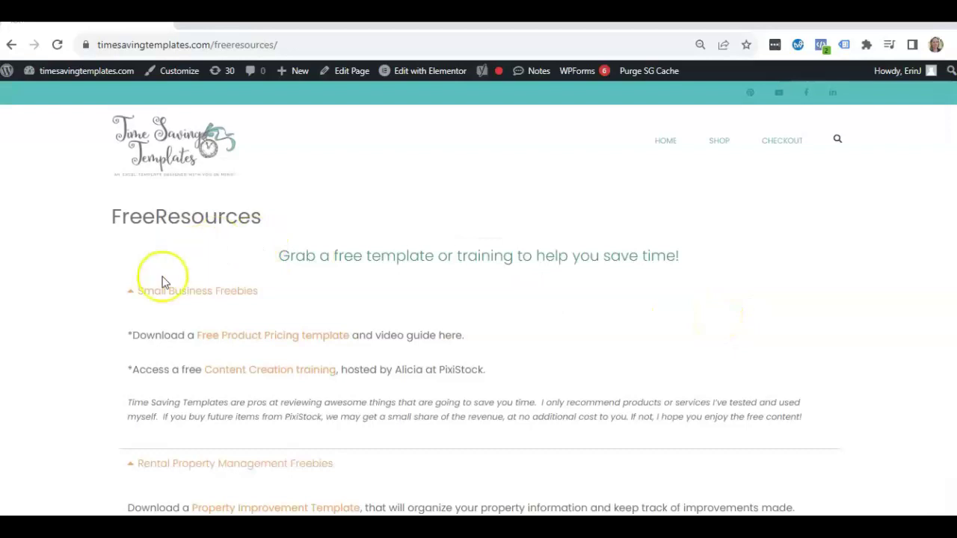
# Collapse the Small Business, Rental Property Management, and Human Resources and Compensation freebie sections
pyautogui.click(129, 294)
pyautogui.click(129, 322)
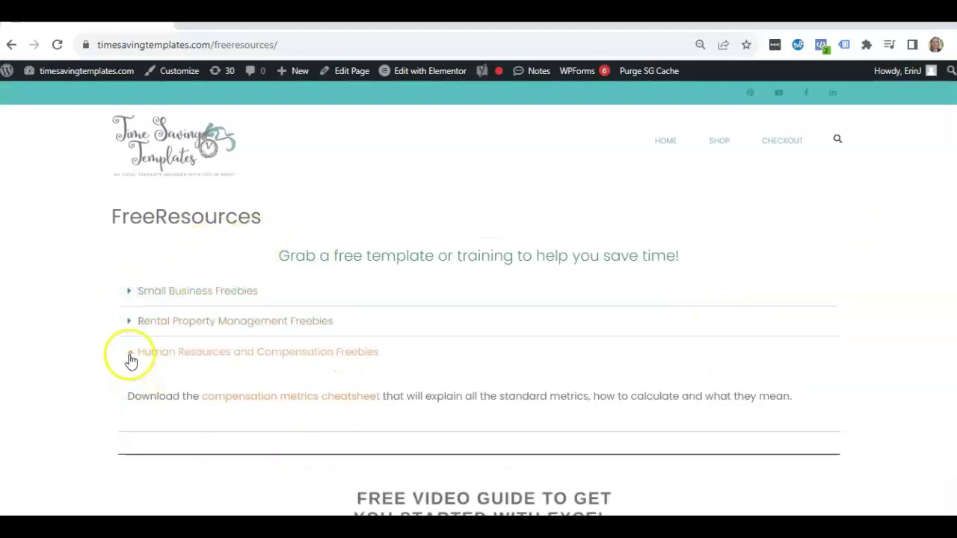
pyautogui.click(128, 352)
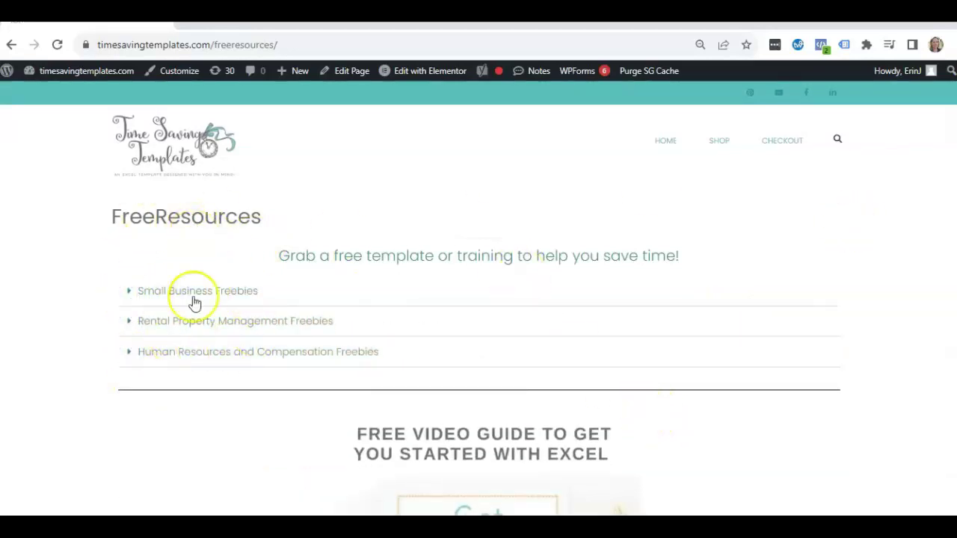